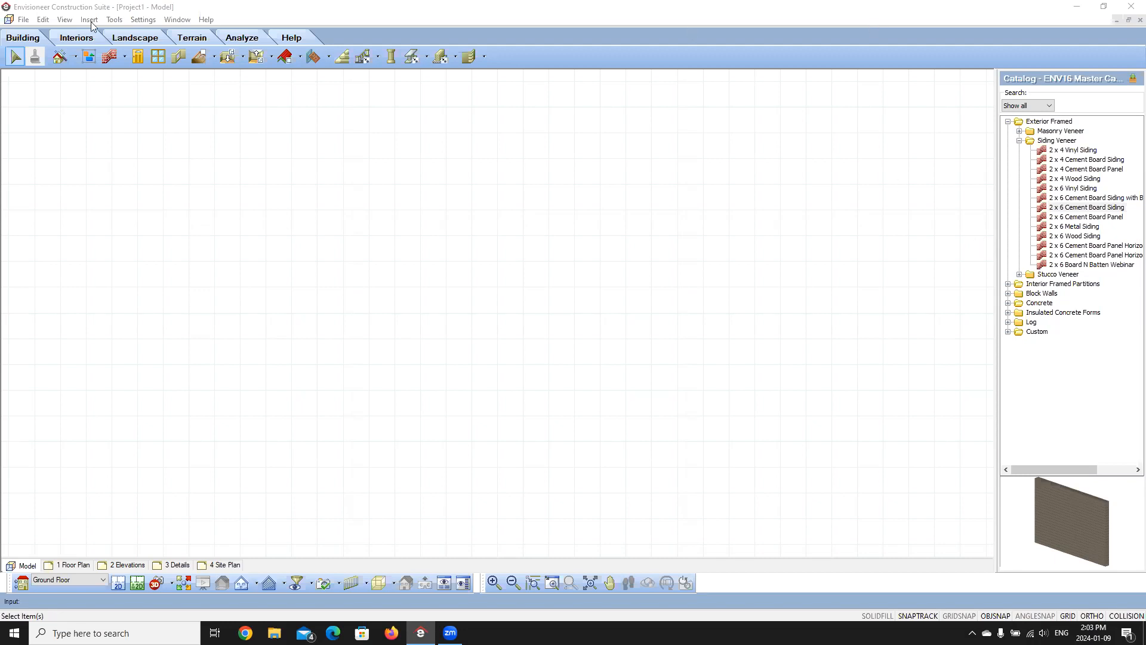
- Open the Element Manager for the catalog
left_click(25, 20)
mouse_move(57, 139)
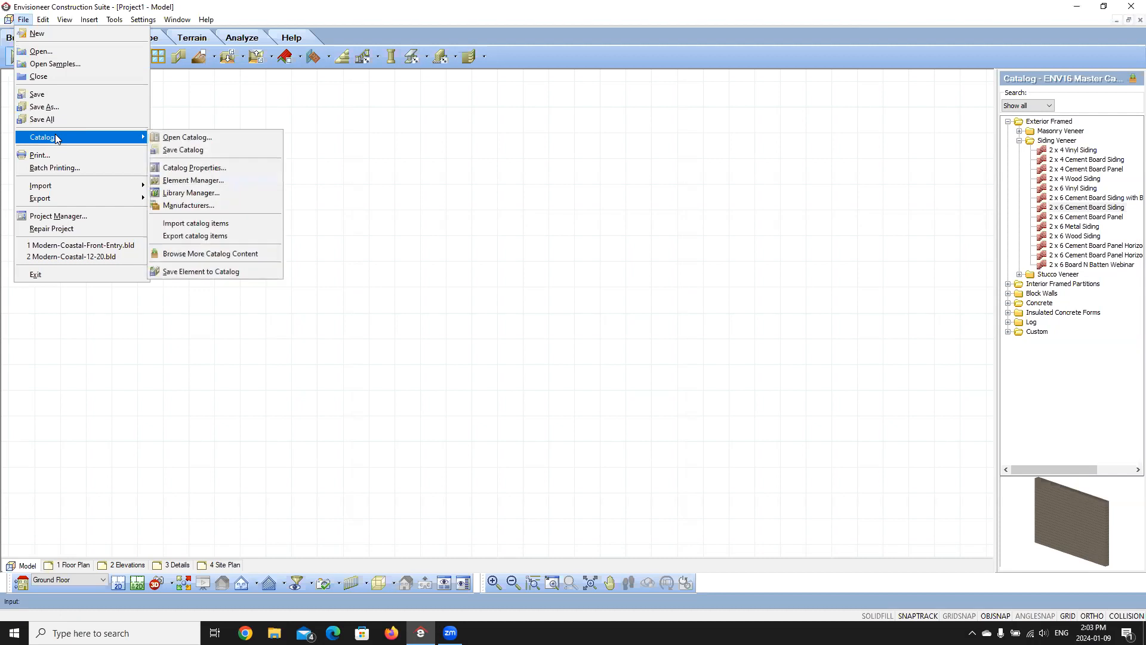
left_click(187, 181)
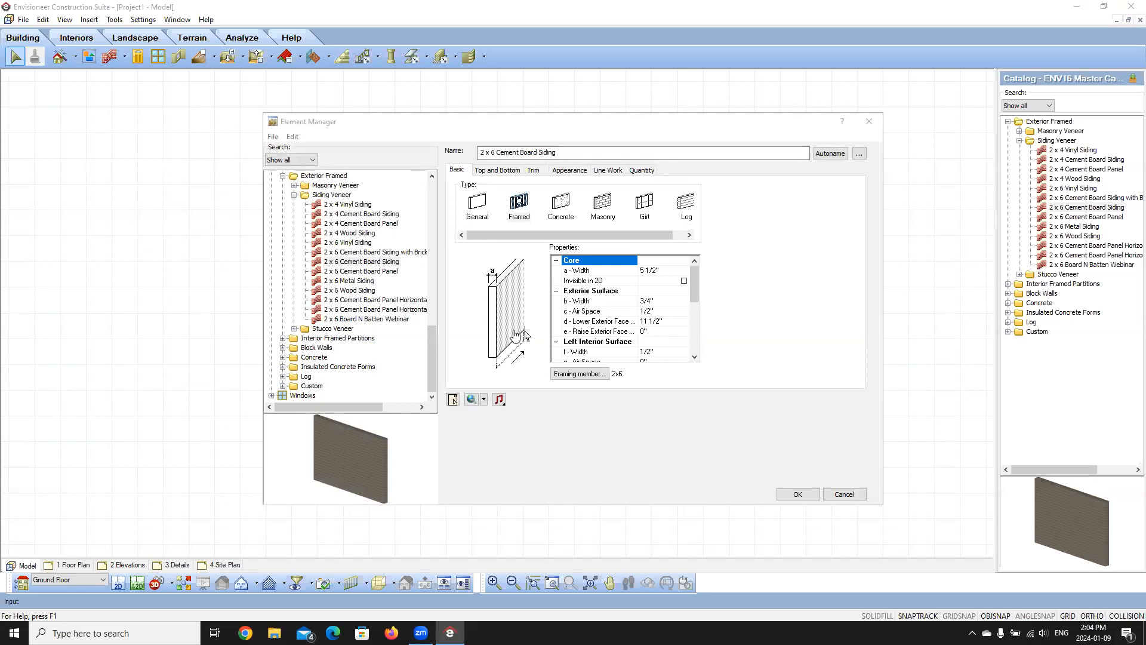
left_click(363, 128)
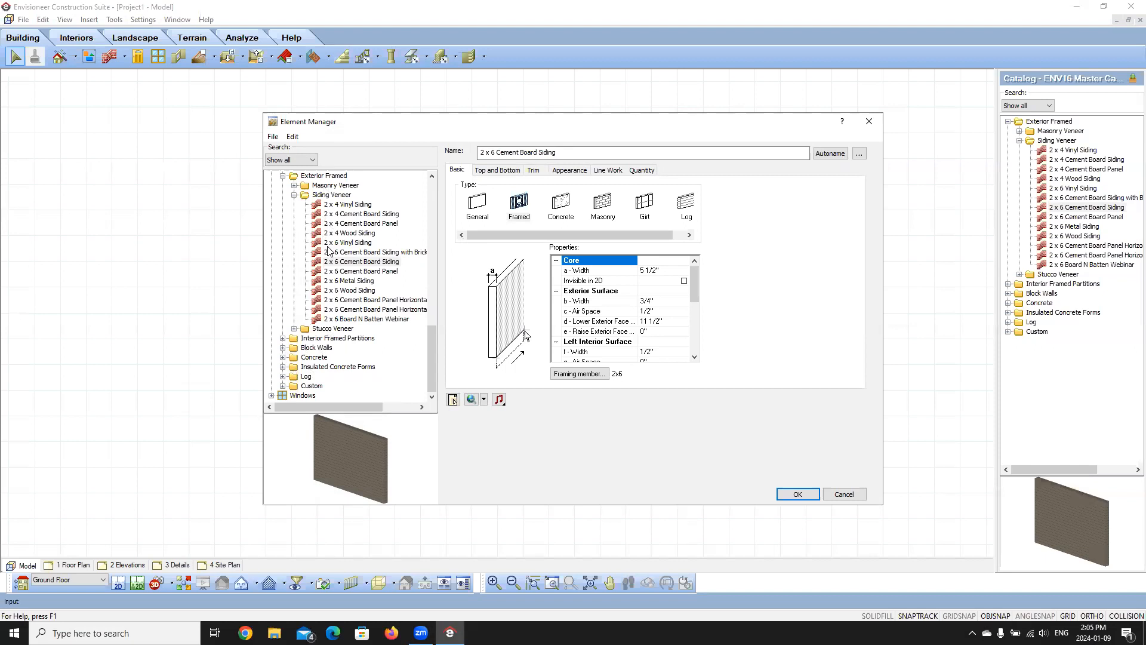
- Display the quantity settings of the 18" Hinged Door - 6 panel from the interior doors group
left_click_drag(430, 342, 435, 190)
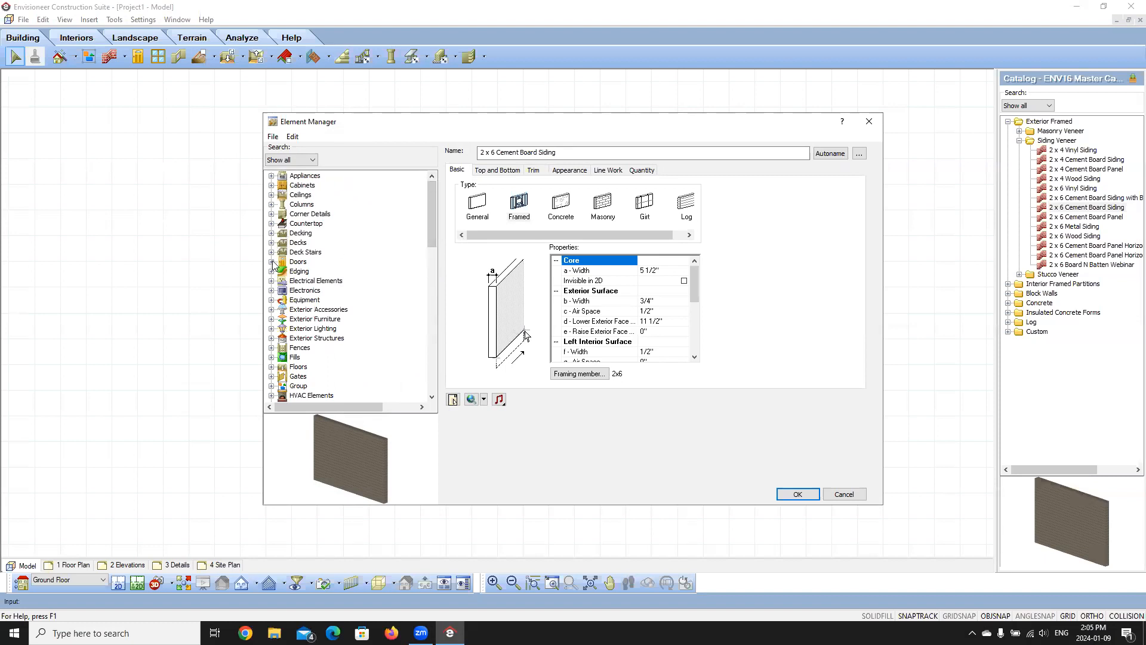
left_click(271, 262)
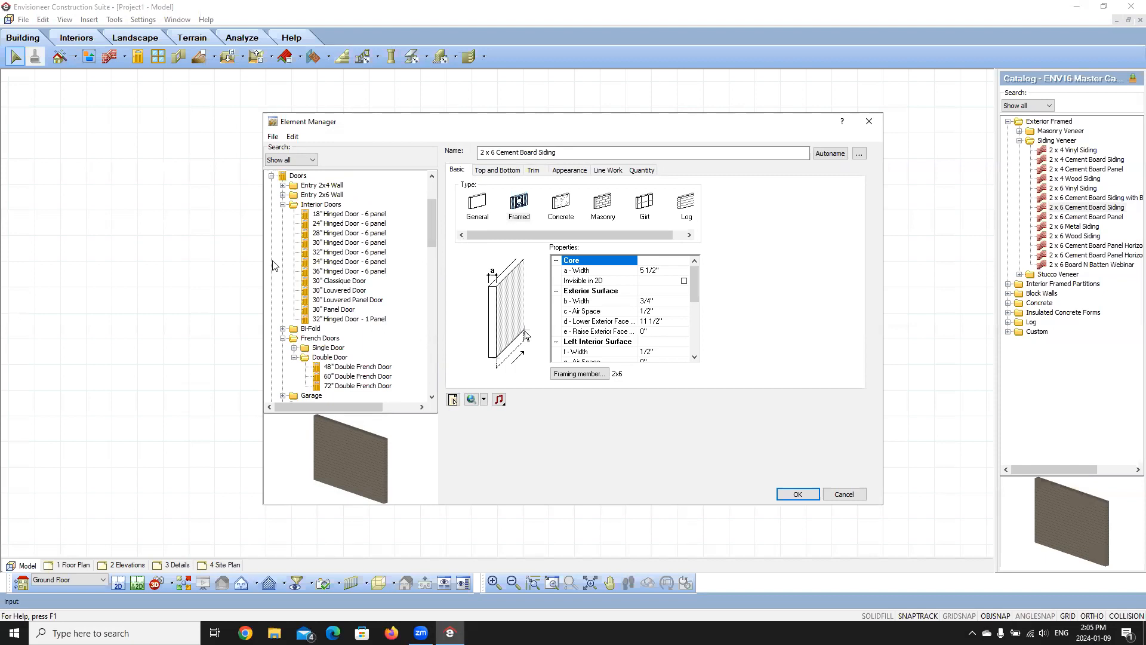
left_click(336, 217)
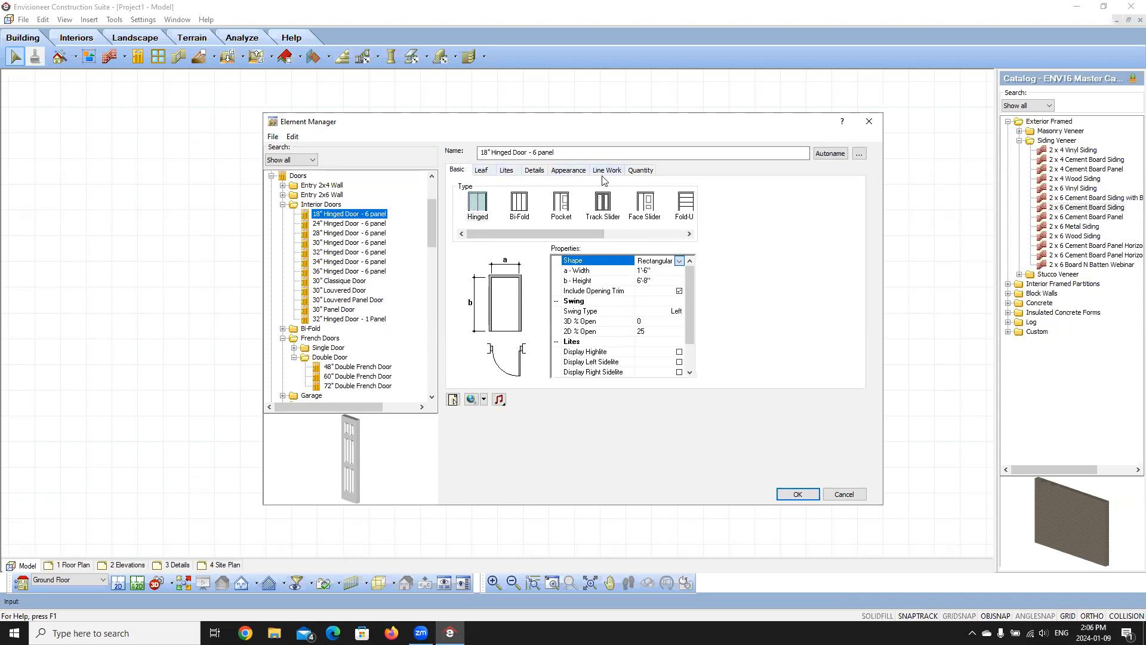
left_click(640, 172)
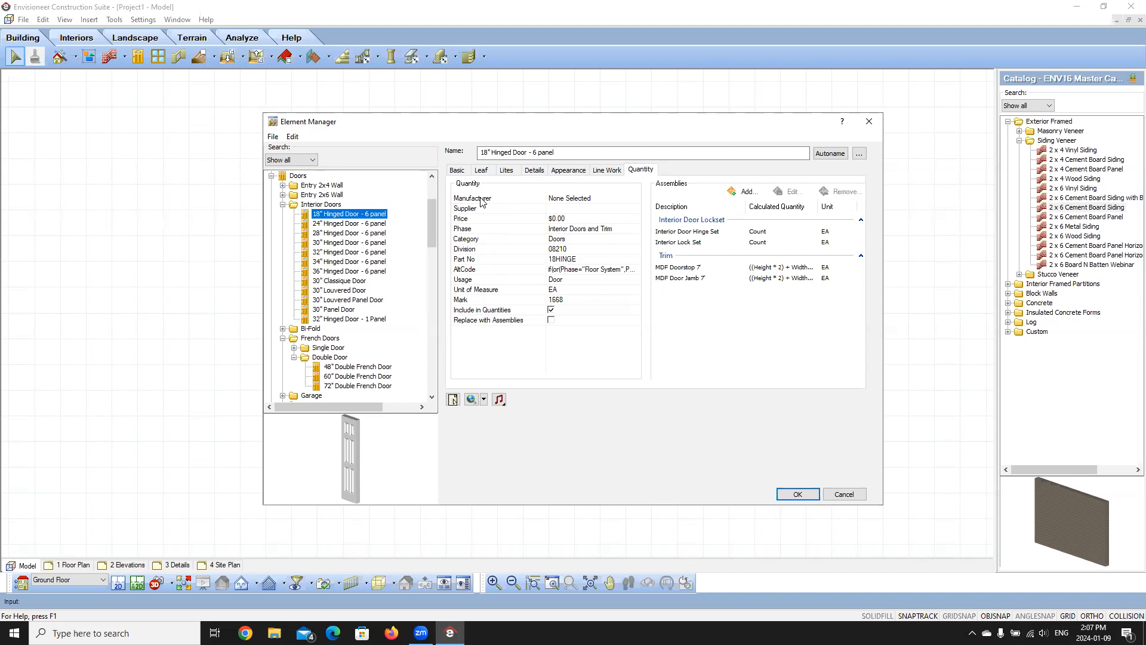
- Examine the manufacturer list and the properties form for adding a manufacturer based on AllModern, leaving both without changes
left_click(596, 203)
left_click(637, 205)
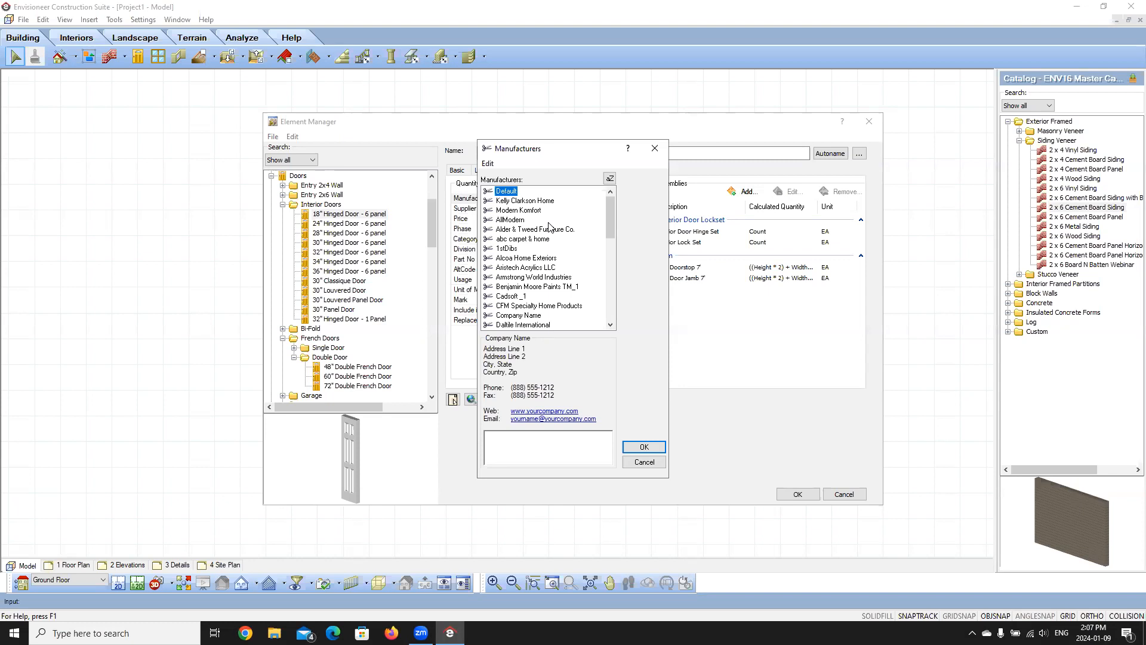
right_click(547, 219)
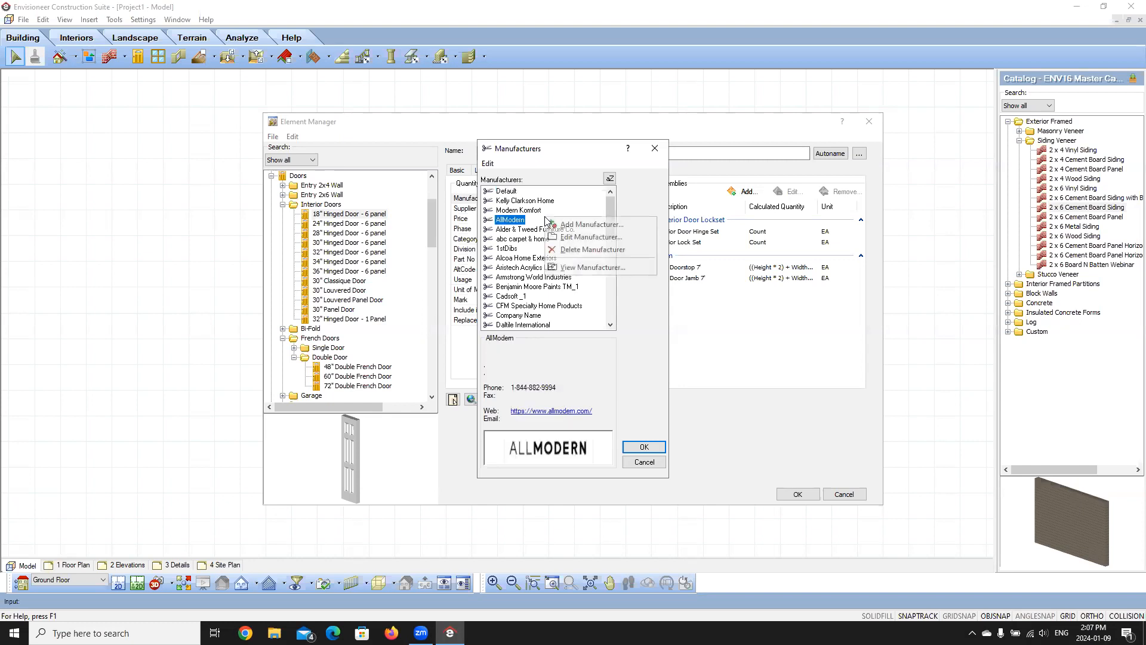
left_click(595, 226)
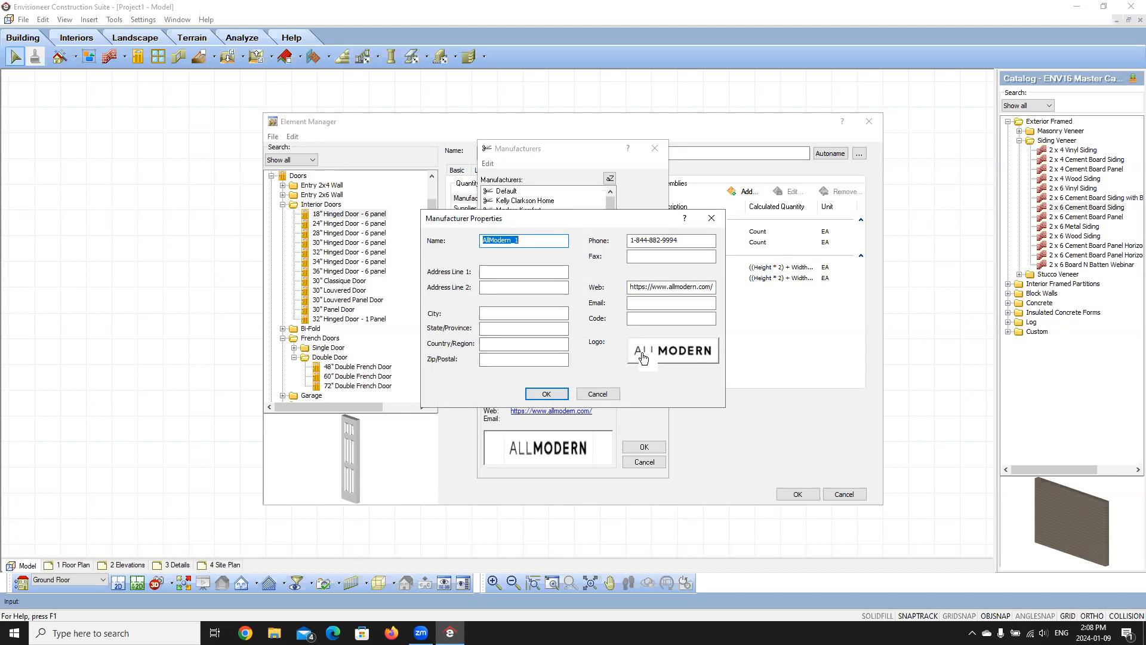
left_click(599, 395)
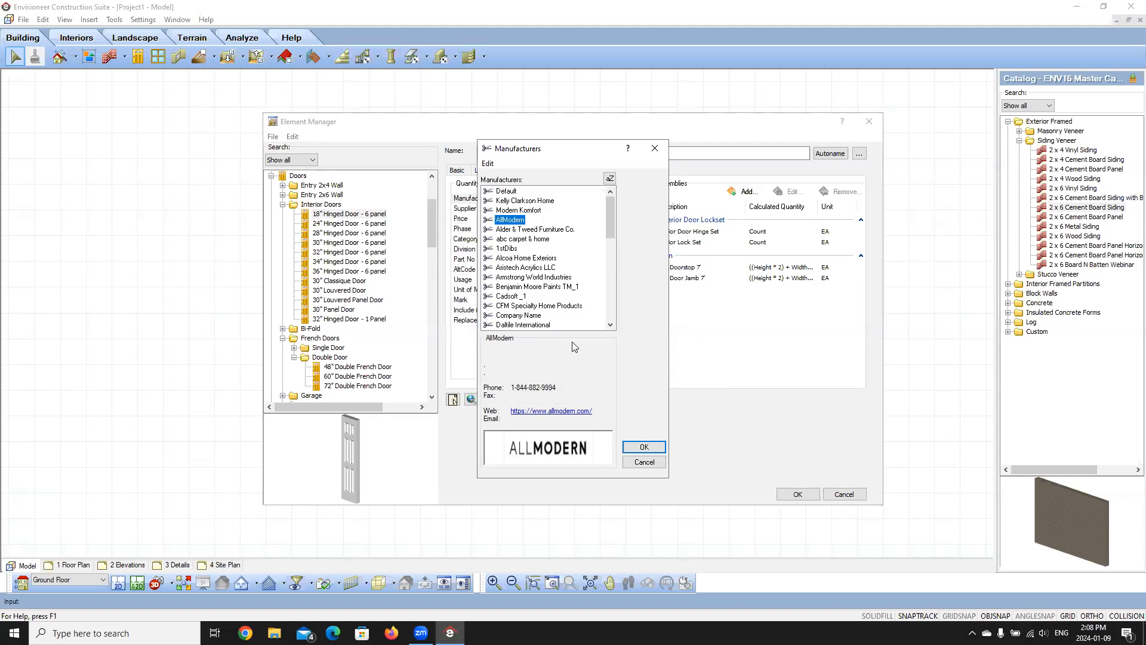
left_click(644, 463)
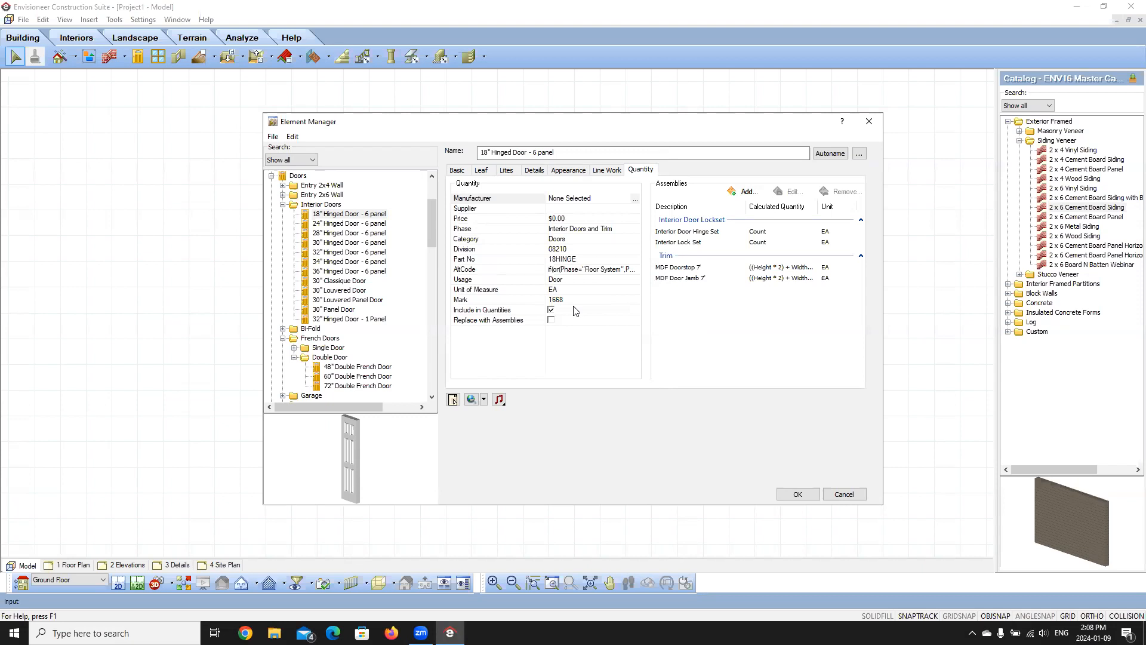
- Examine the door's supplier and price fields and the list of available phases without changing them
left_click(576, 211)
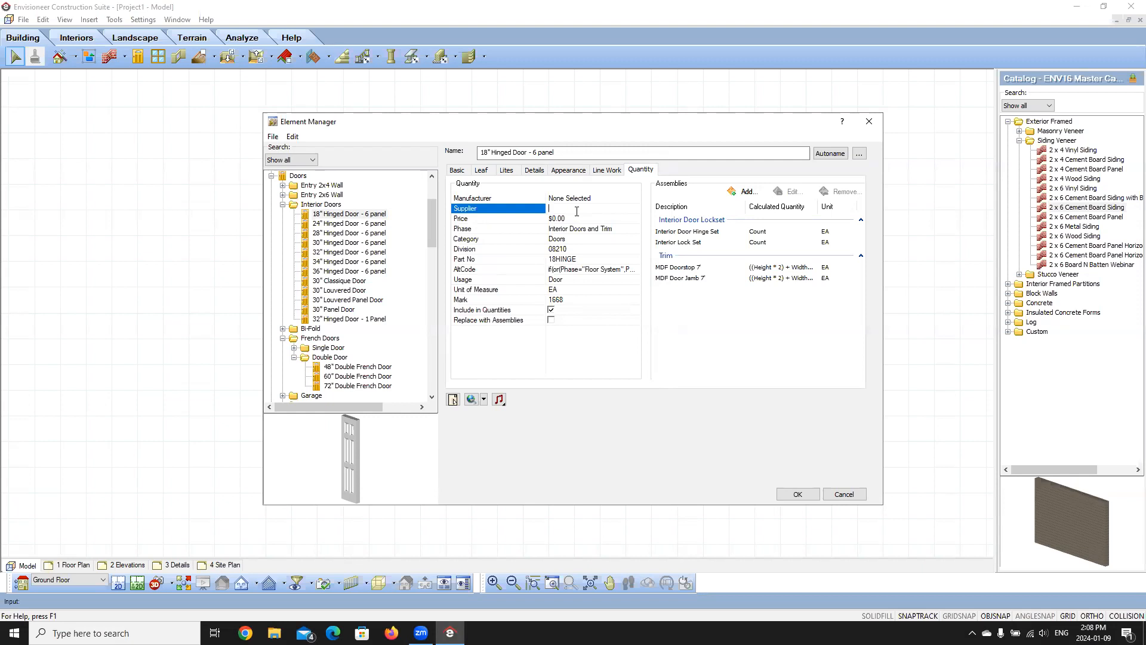
left_click(579, 218)
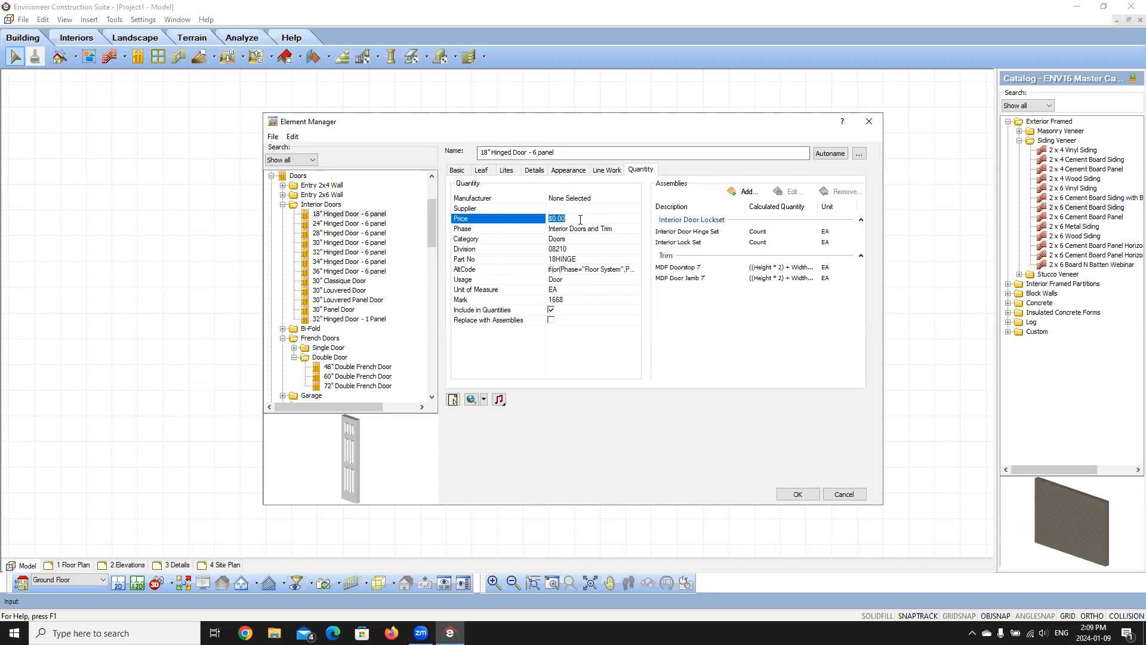
left_click(618, 229)
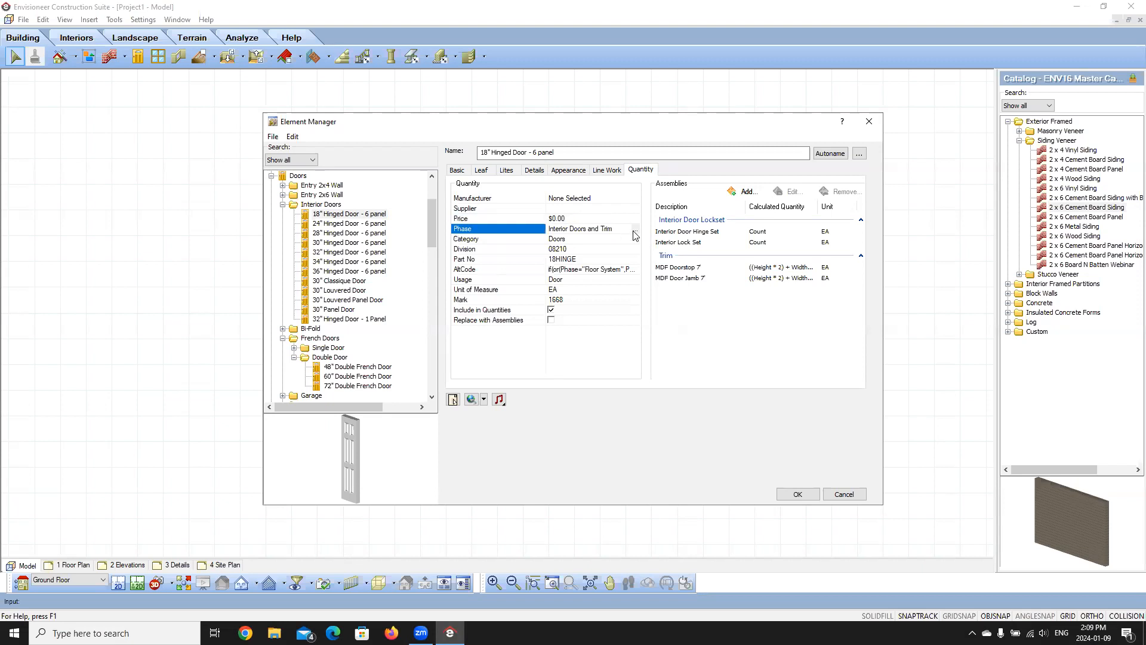
left_click(634, 230)
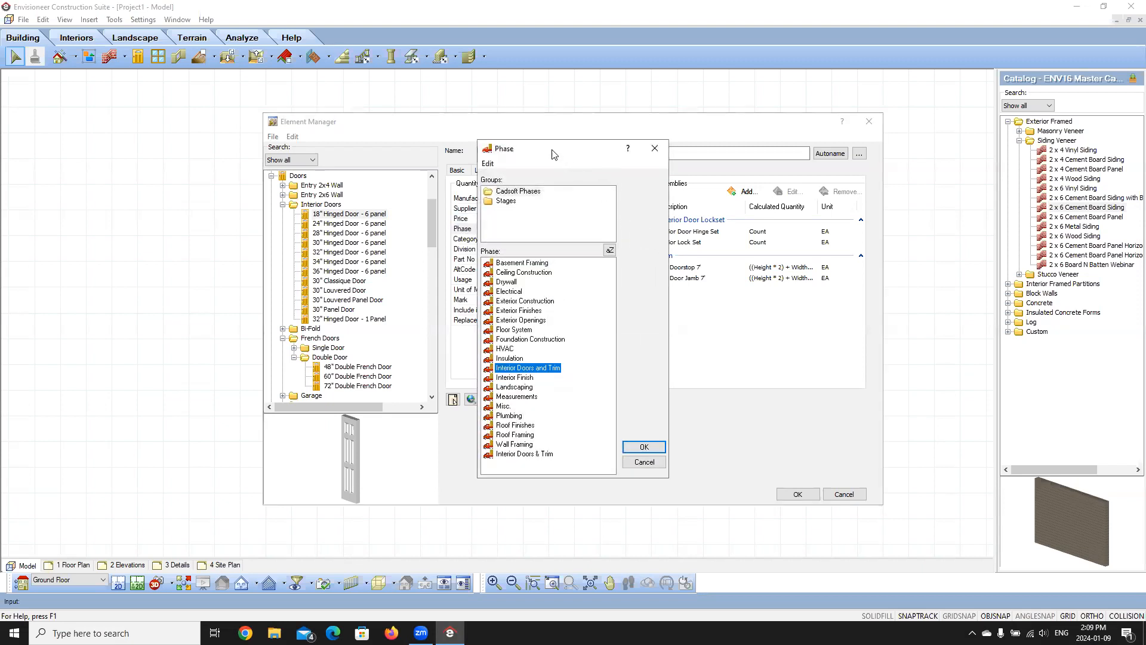
left_click_drag(553, 150, 367, 136)
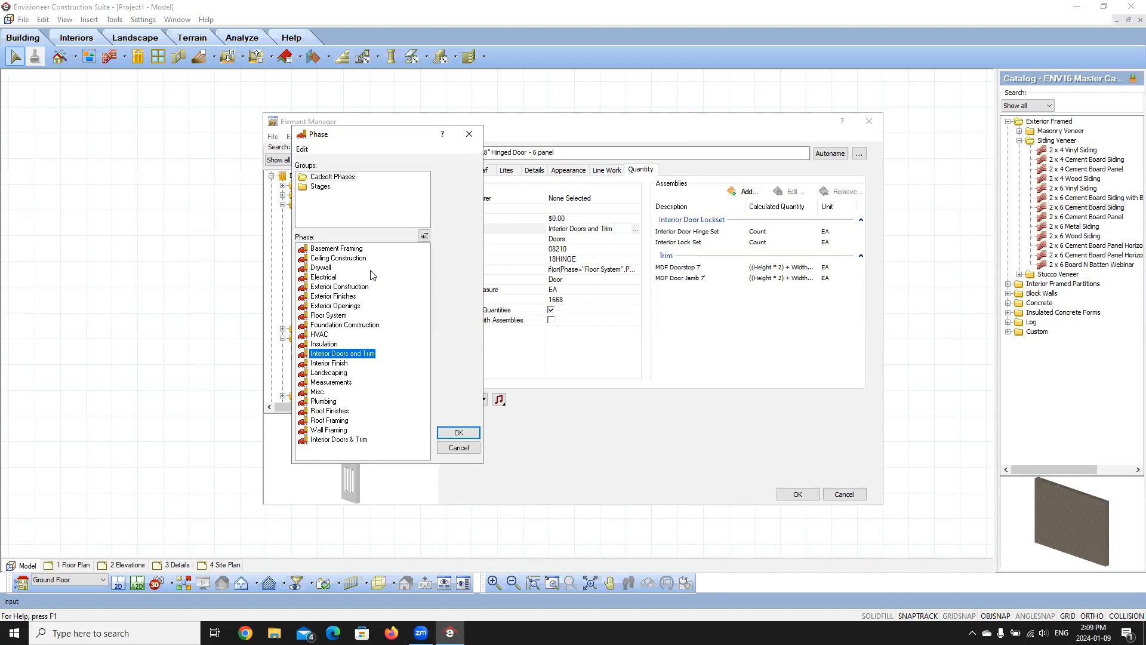
left_click(456, 447)
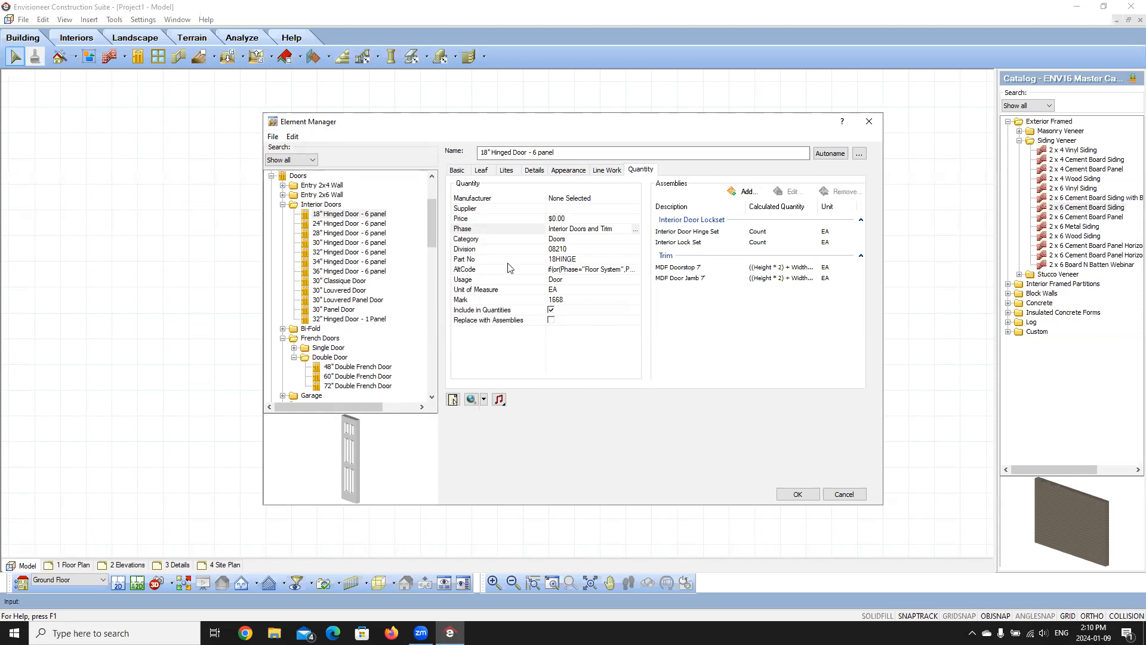
- Review the category list for the door, keeping Doors as its category
left_click(493, 240)
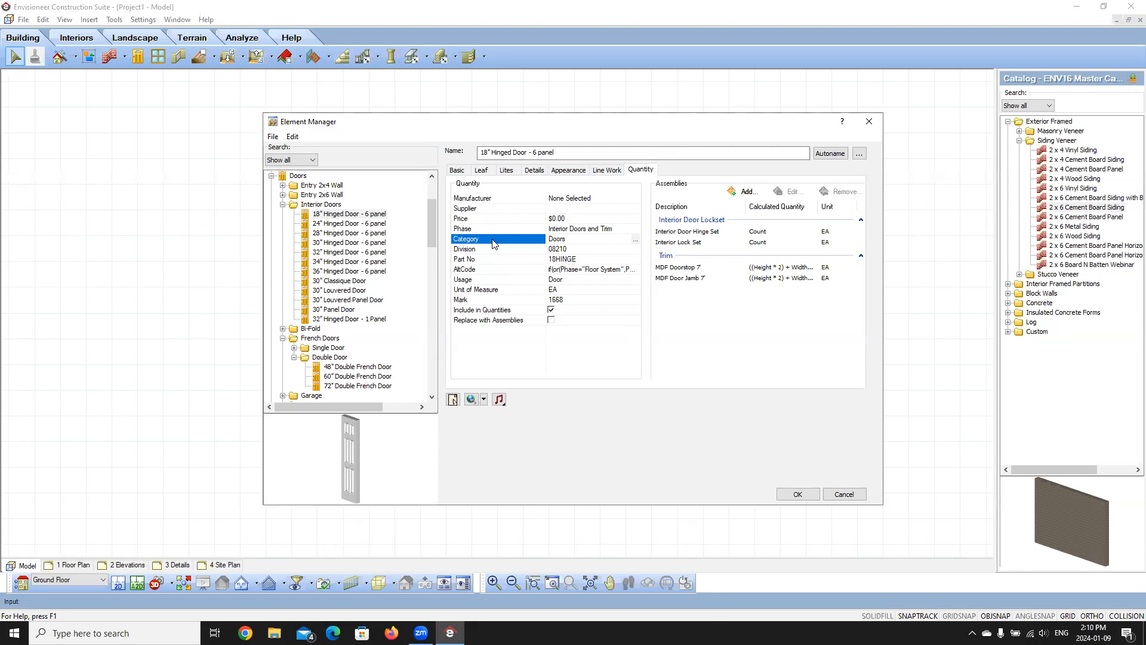
left_click(636, 240)
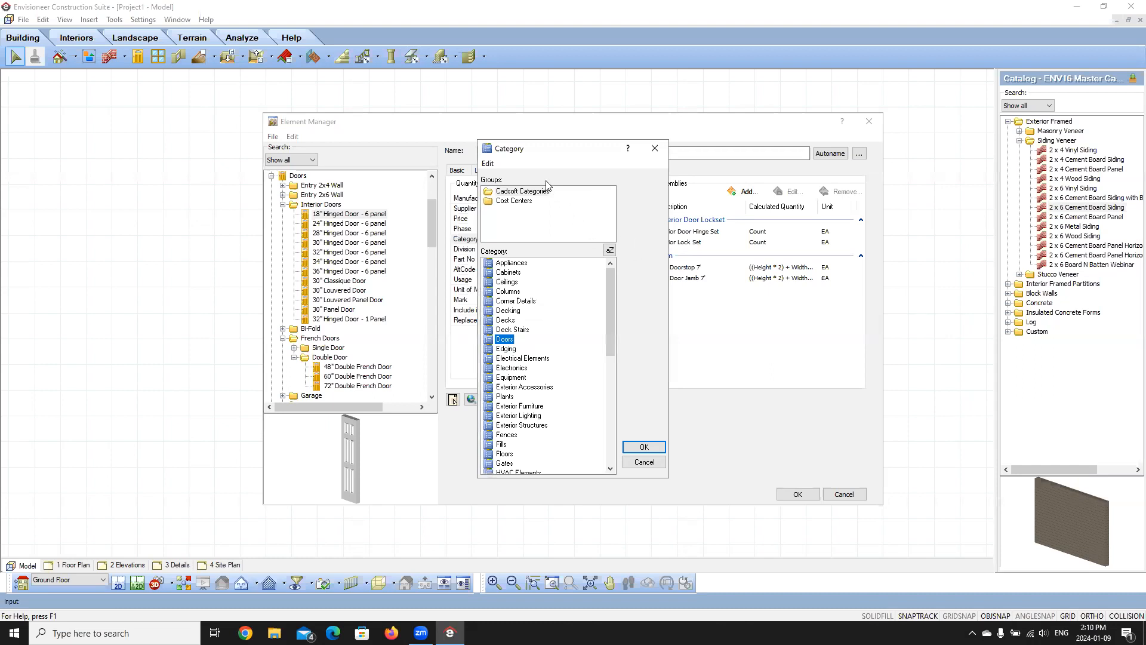
left_click_drag(543, 151, 297, 131)
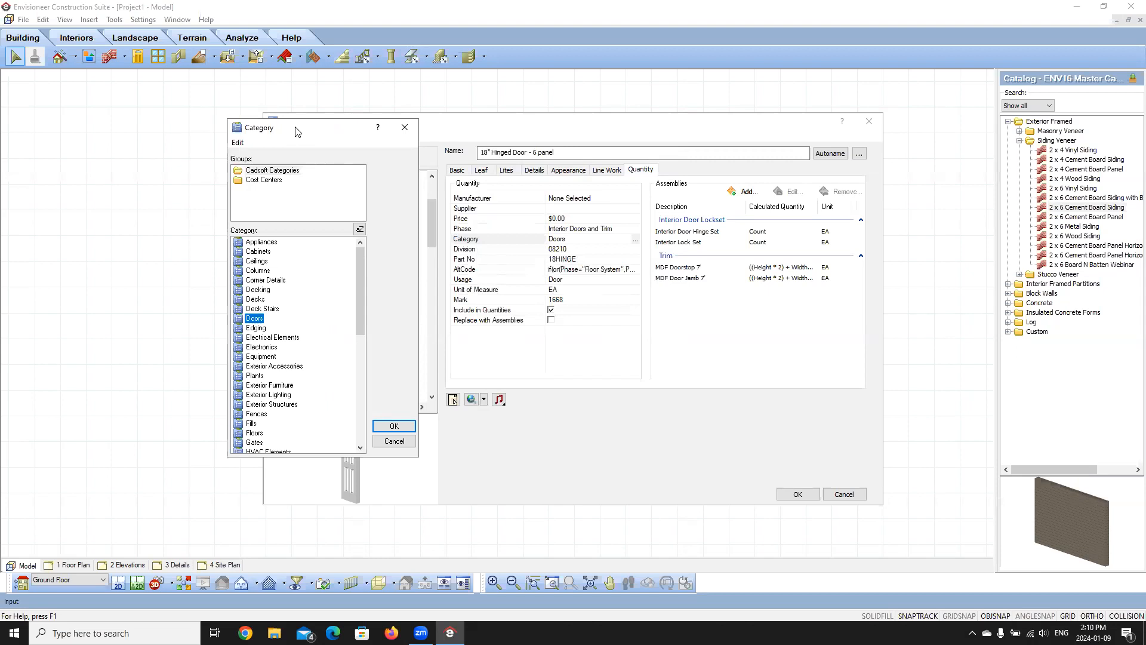
left_click(394, 426)
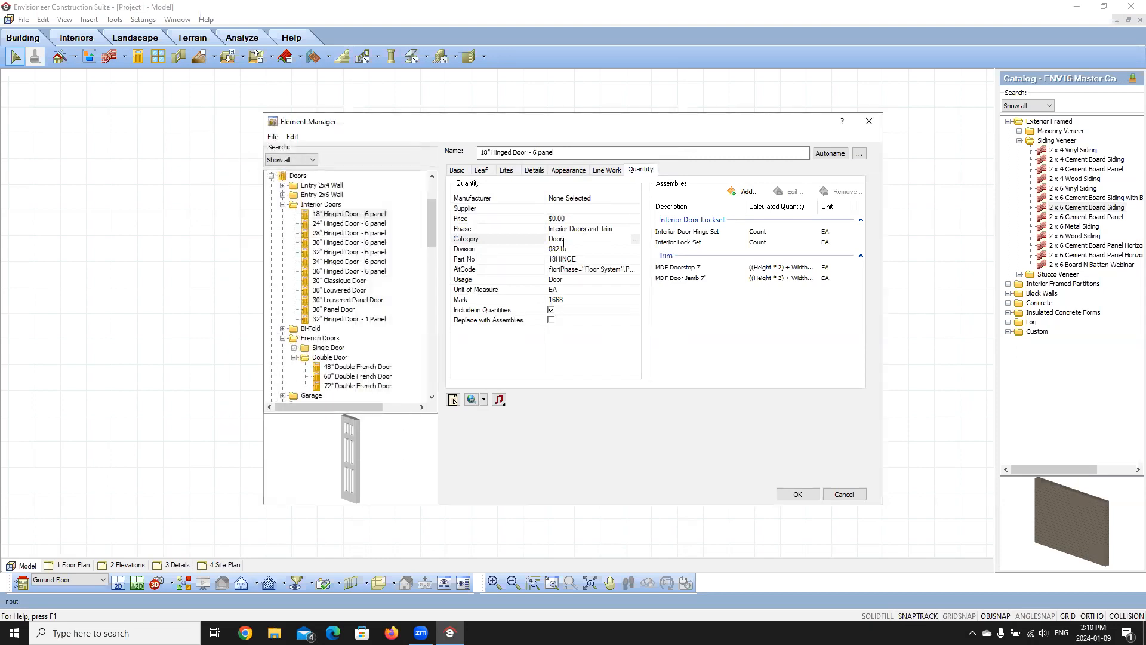
- Examine the door's division and part number fields and its AltCode formula, leaving the formula unchanged
left_click(471, 251)
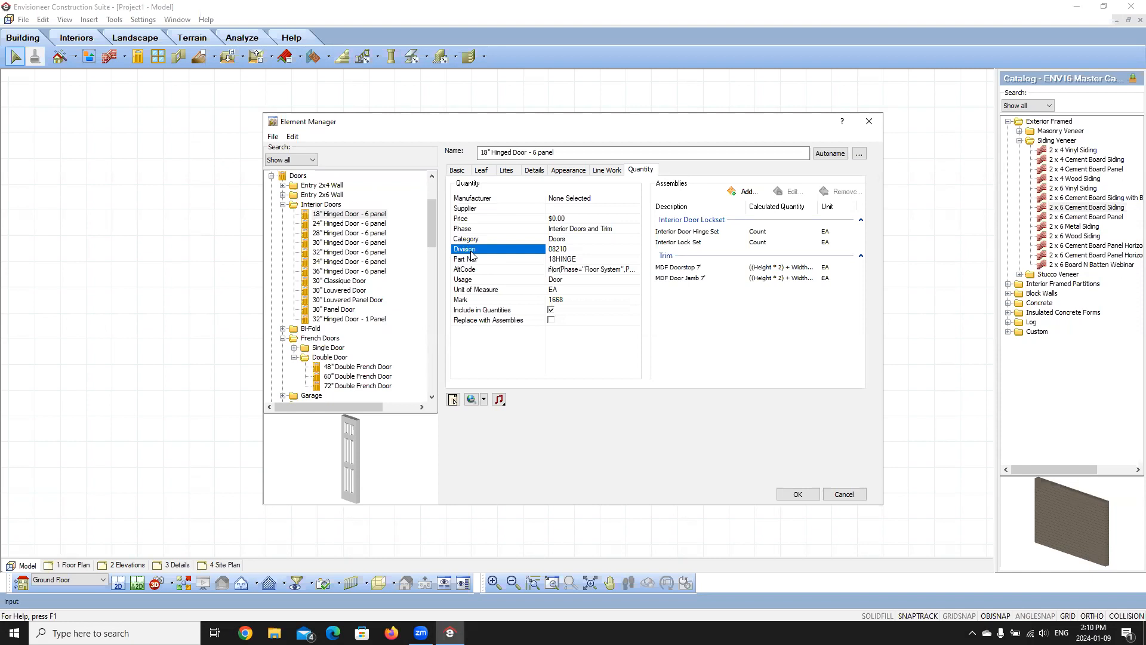
left_click(594, 249)
left_click(479, 259)
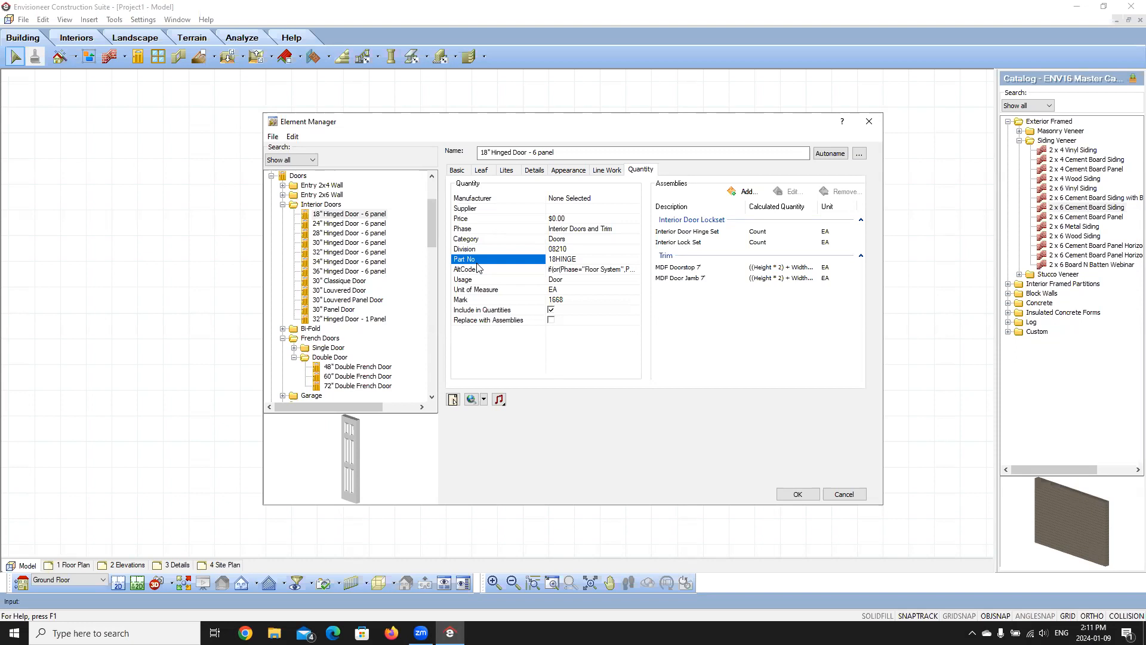
left_click(472, 271)
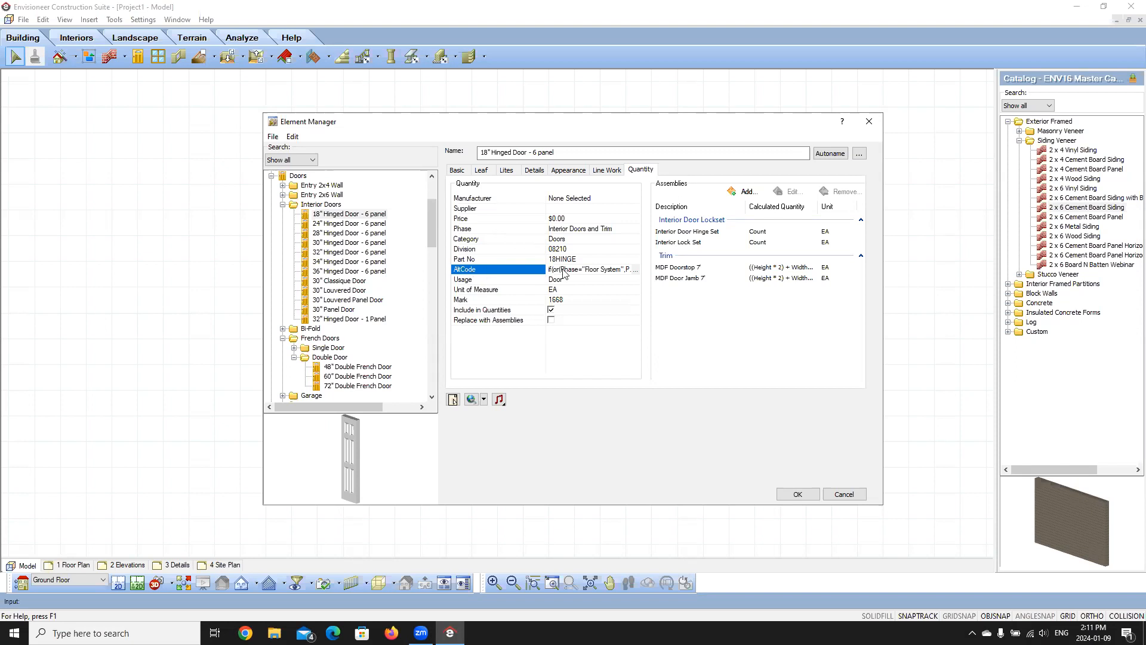
double_click(635, 275)
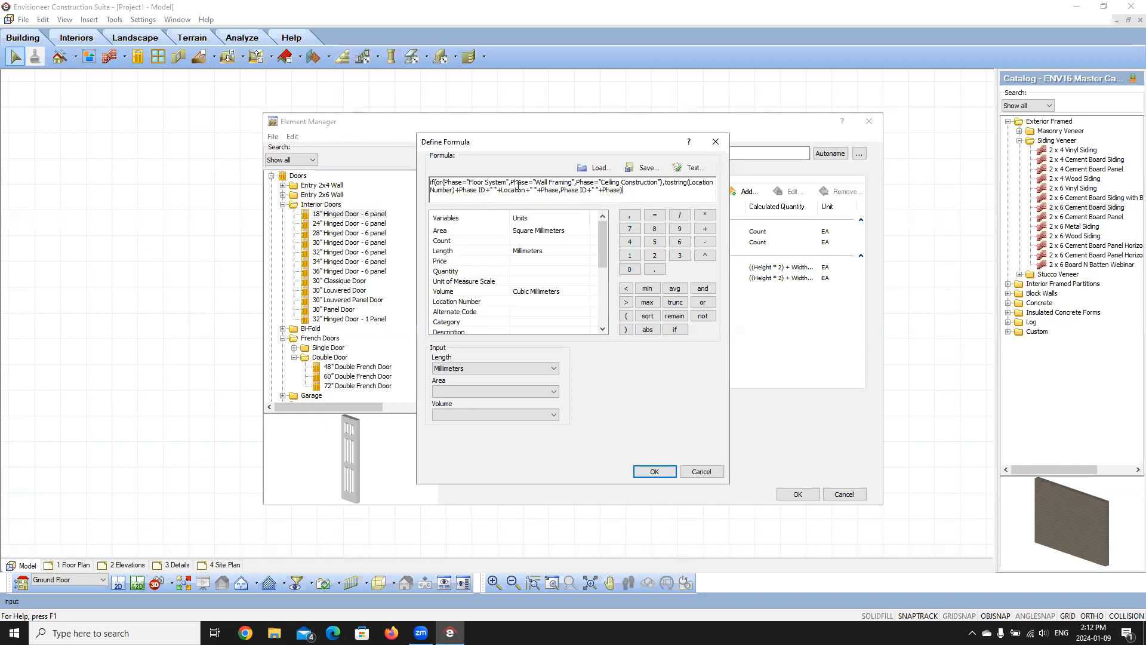
left_click(702, 471)
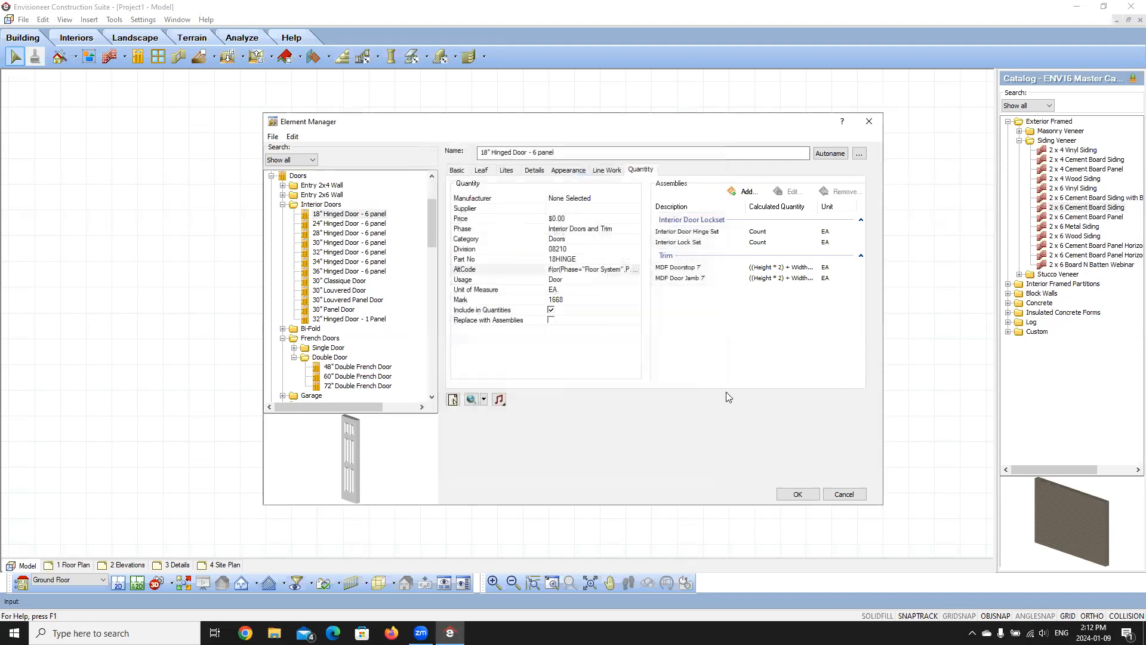
- Look through the list of usages available for the door, leaving its usage unchanged
left_click(470, 280)
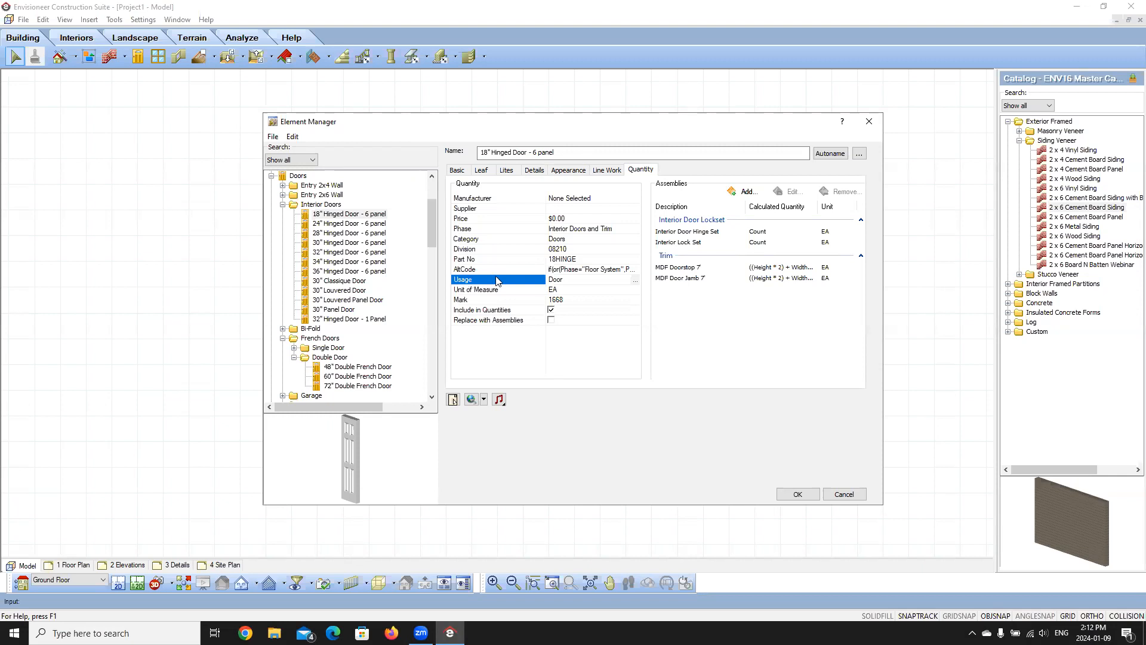
left_click(635, 280)
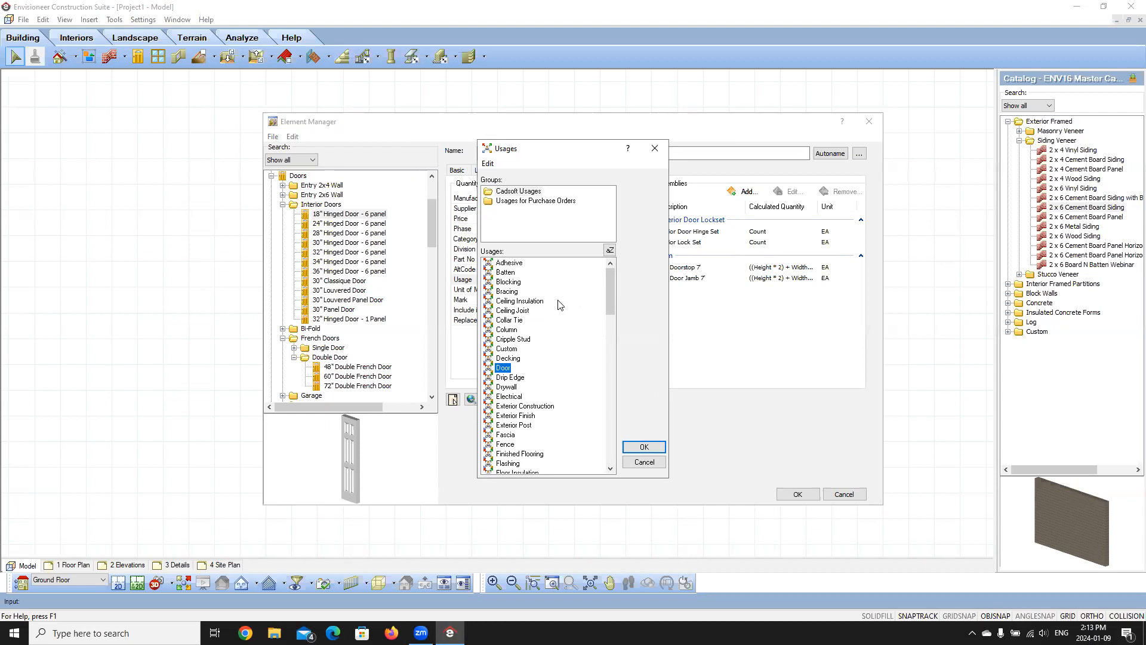
scroll(533, 431, "down", 3)
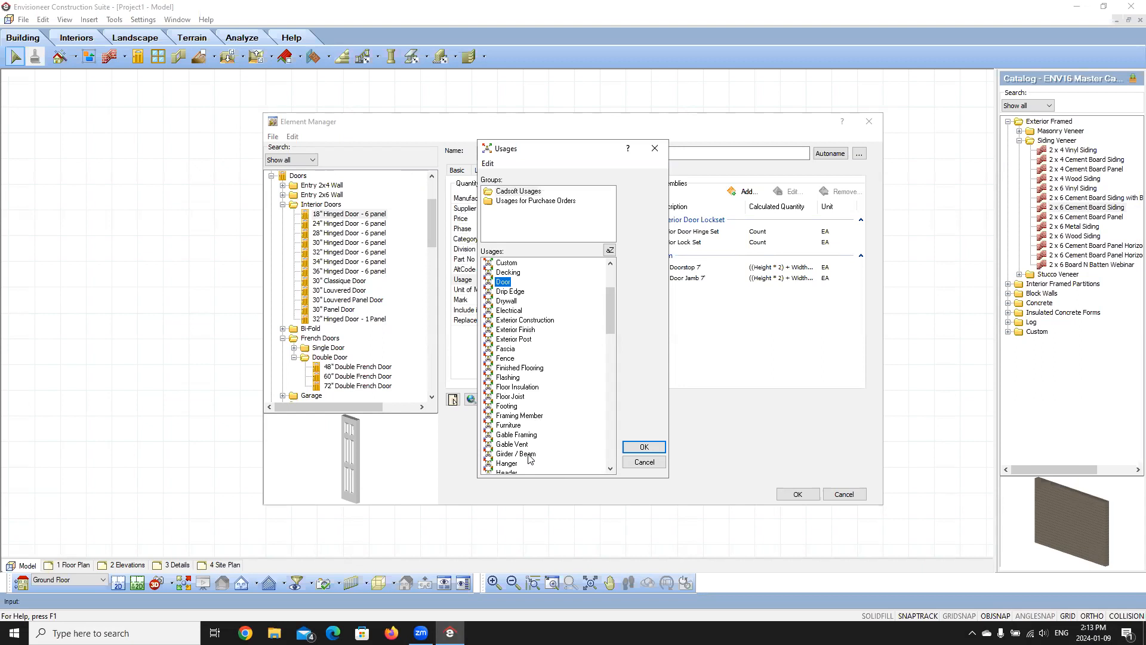
left_click(644, 462)
- Review the unit of measure groups, including Area, without changing the unit, and inspect the door's Mark field
left_click(485, 292)
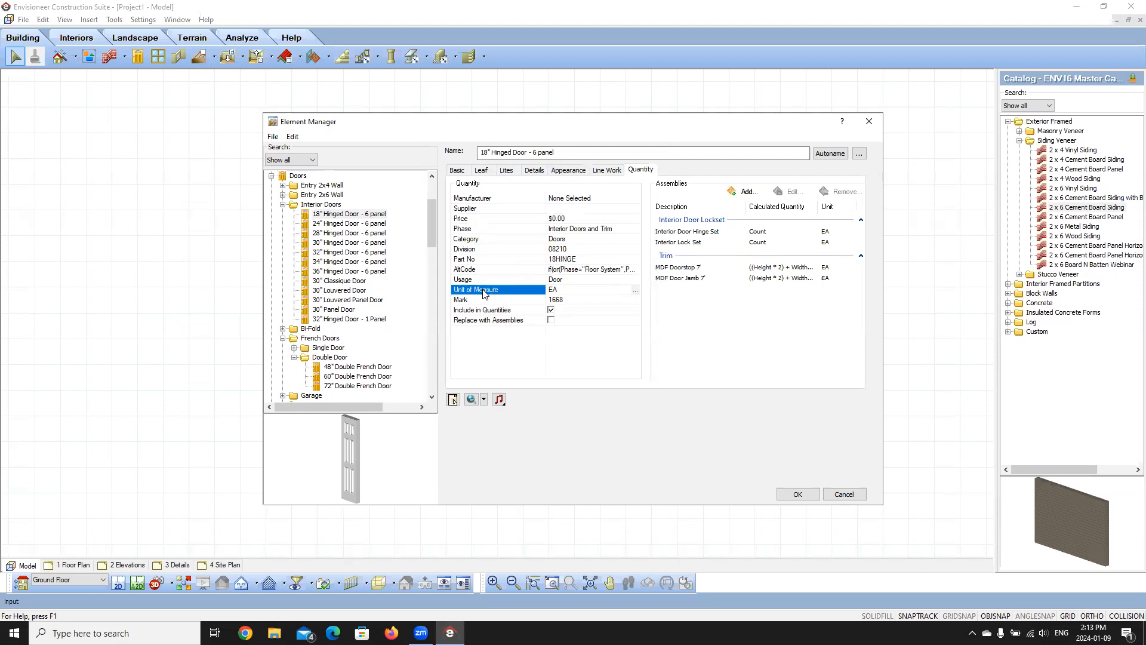
left_click(635, 290)
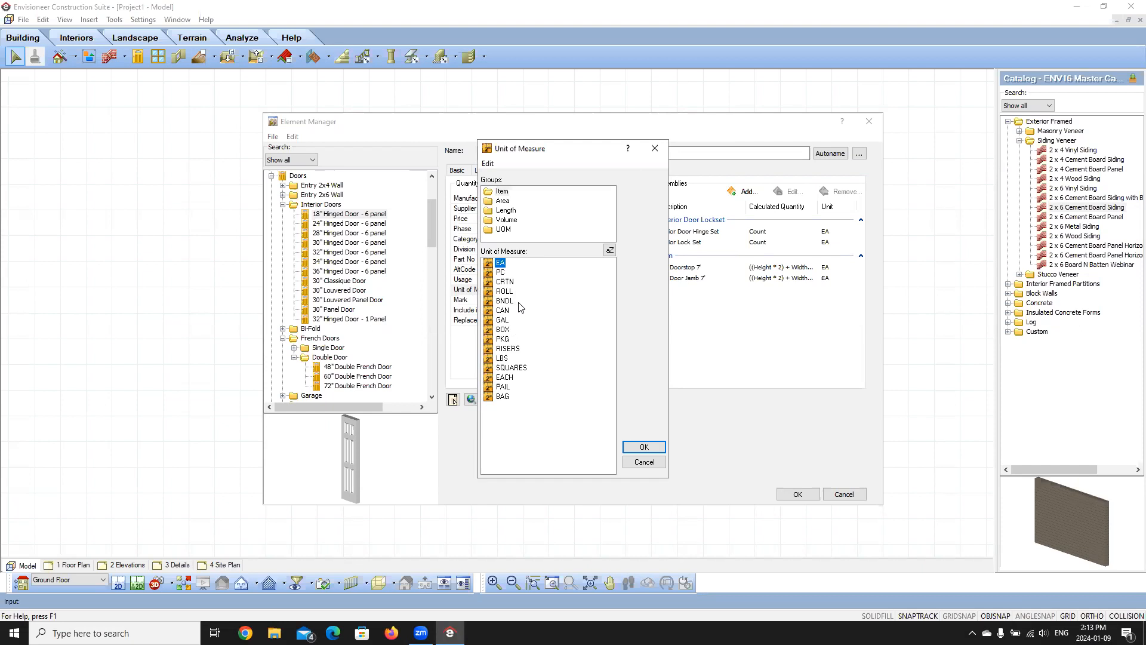
left_click(505, 211)
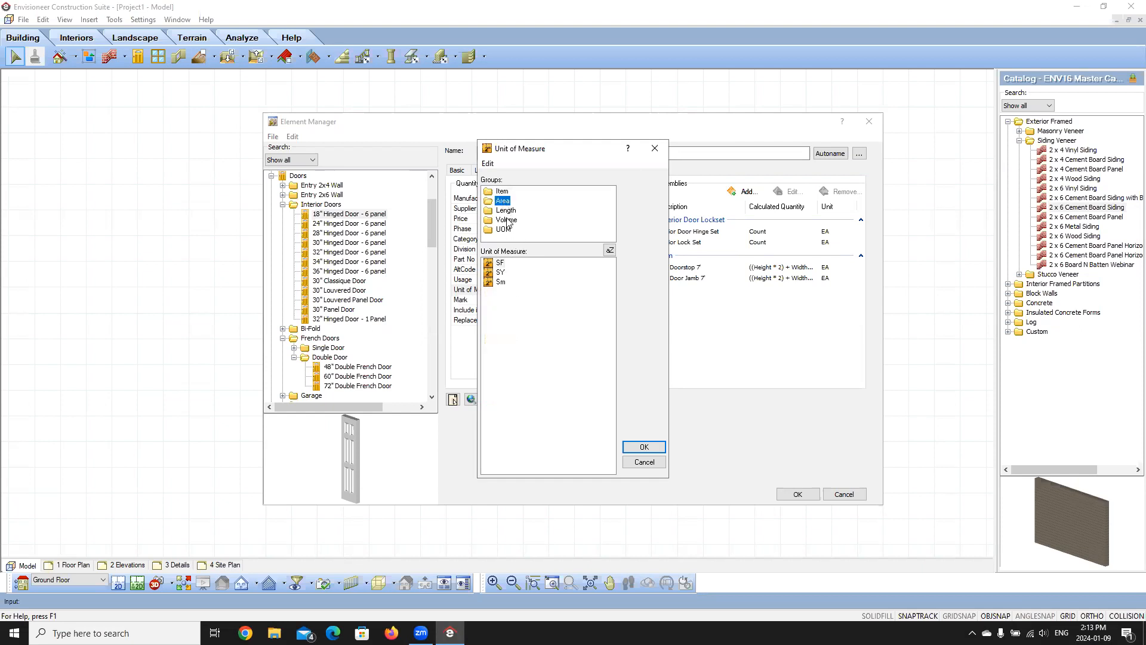
left_click(513, 223)
left_click(644, 462)
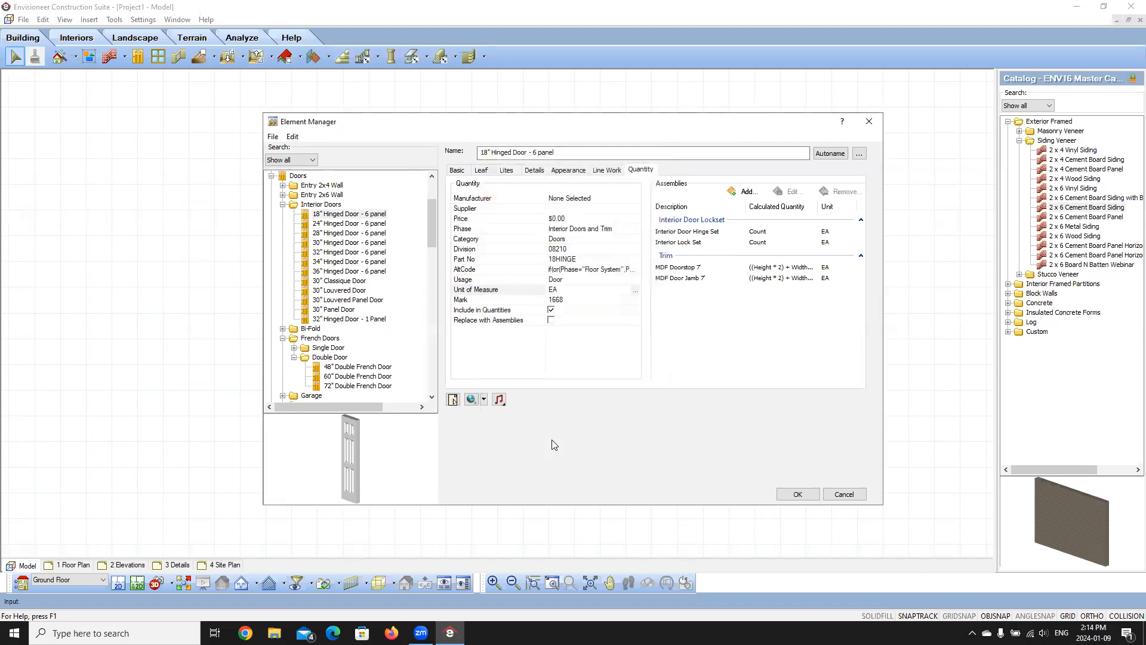
left_click(583, 301)
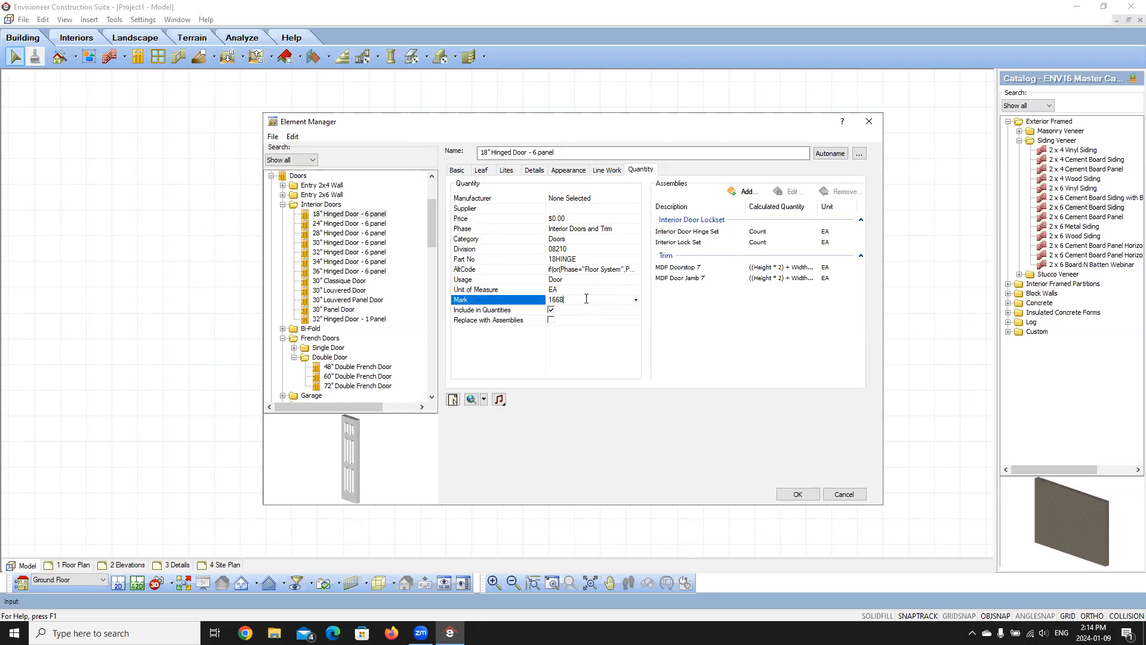
- Review the Mark options for the door without changing them, and examine the quantity settings of the 2 x 4 Vinyl Siding wall
left_click(636, 299)
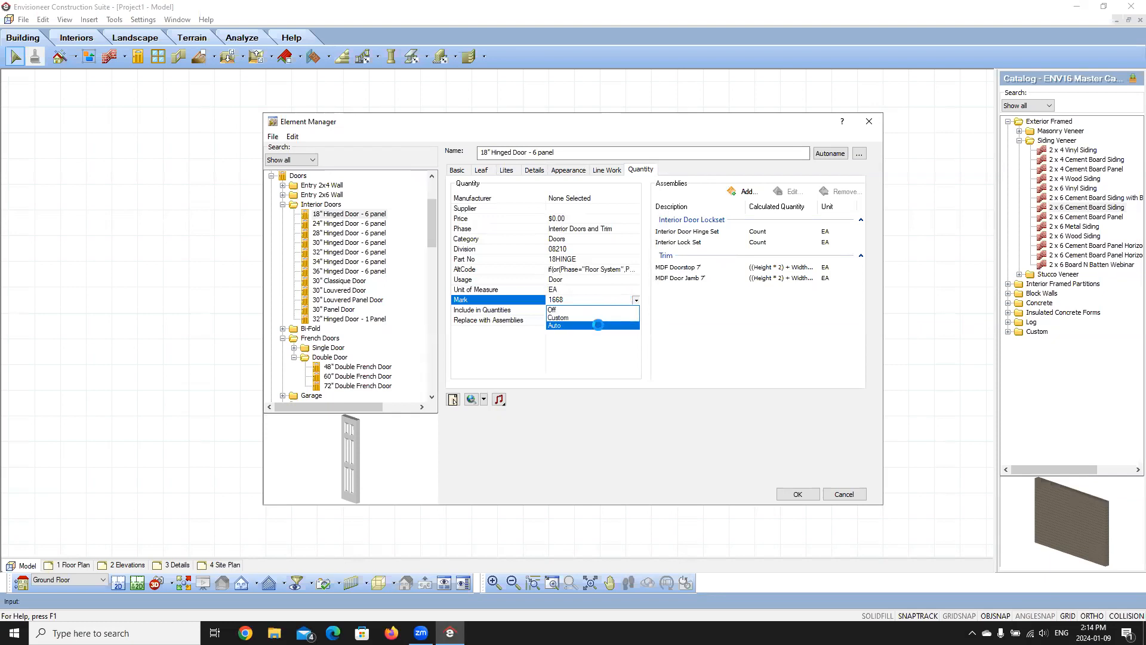
left_click(637, 300)
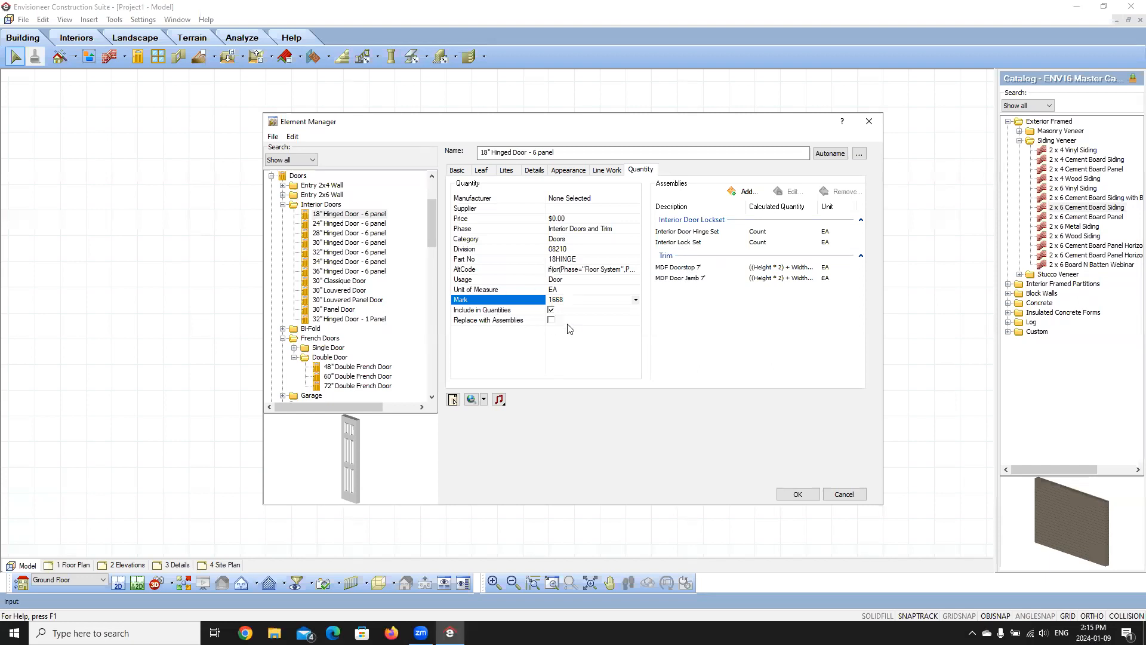
left_click_drag(432, 214, 433, 369)
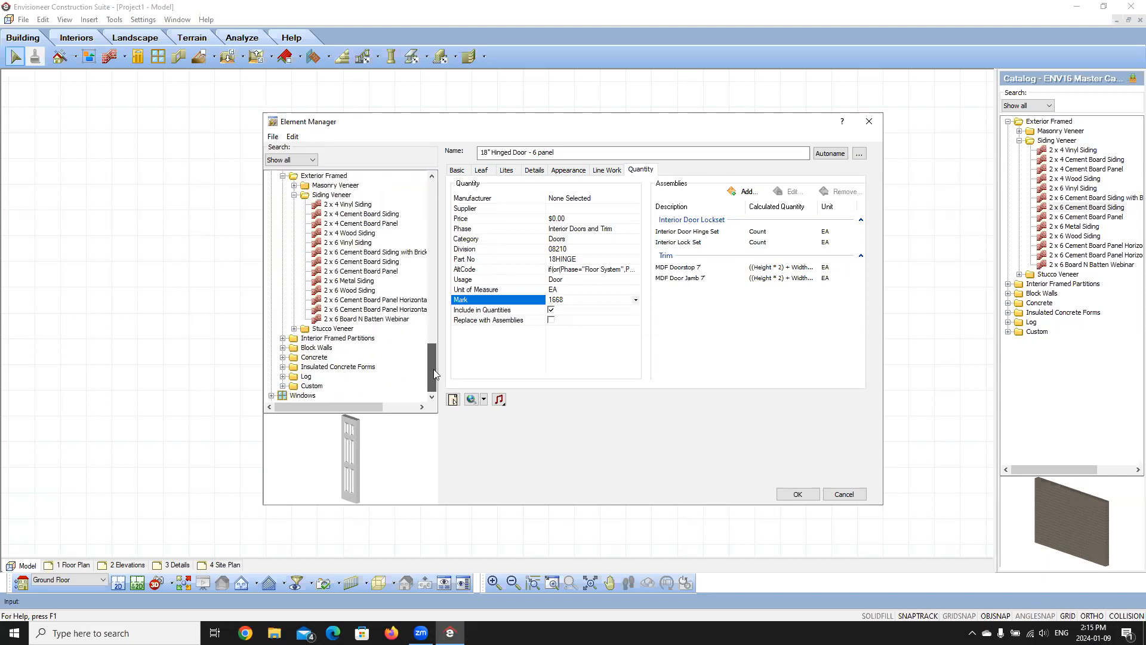
left_click(353, 205)
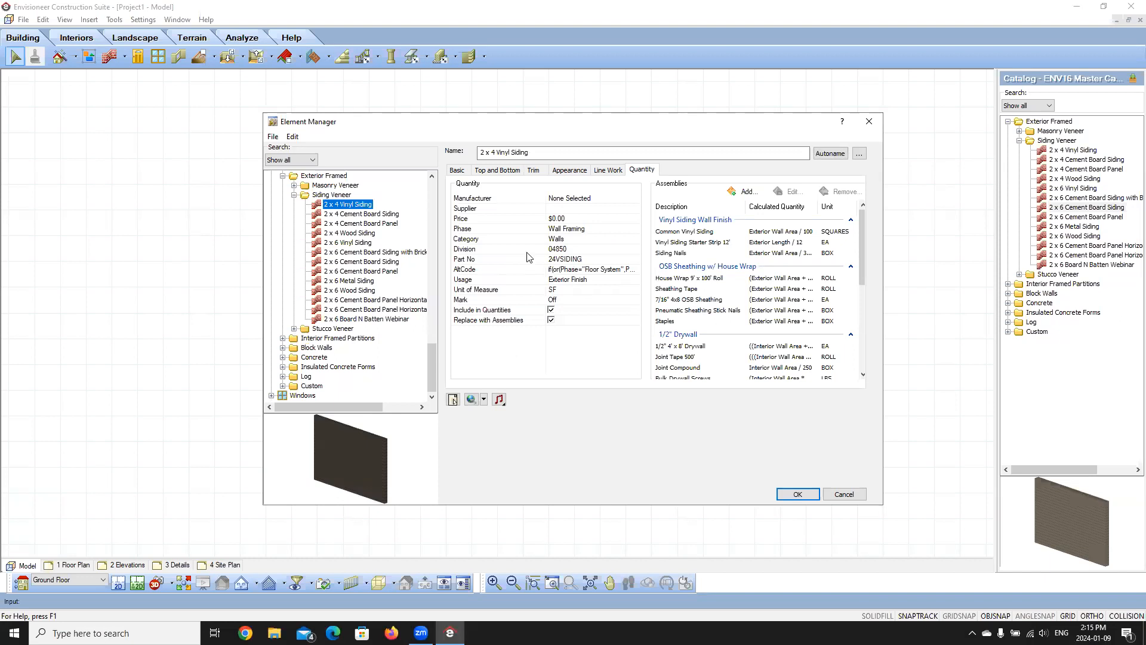
left_click_drag(532, 153, 458, 154)
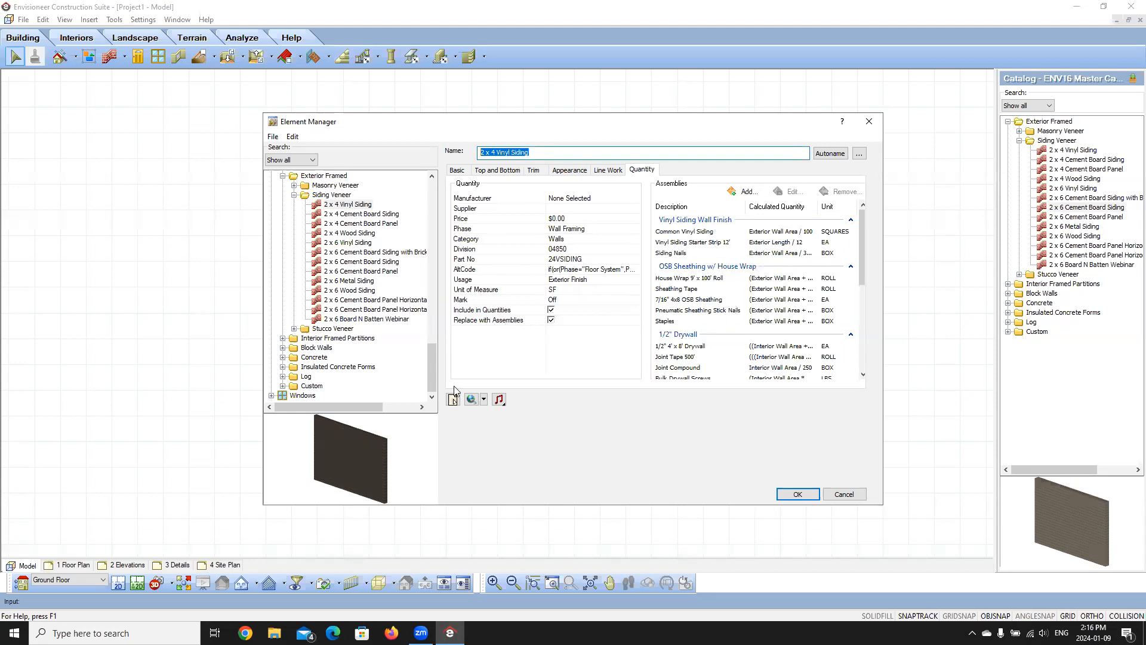
- Return to the 18" Hinged Door - 6 panel, exclude it from quantities, and include it again
left_click_drag(429, 368, 438, 220)
left_click(345, 251)
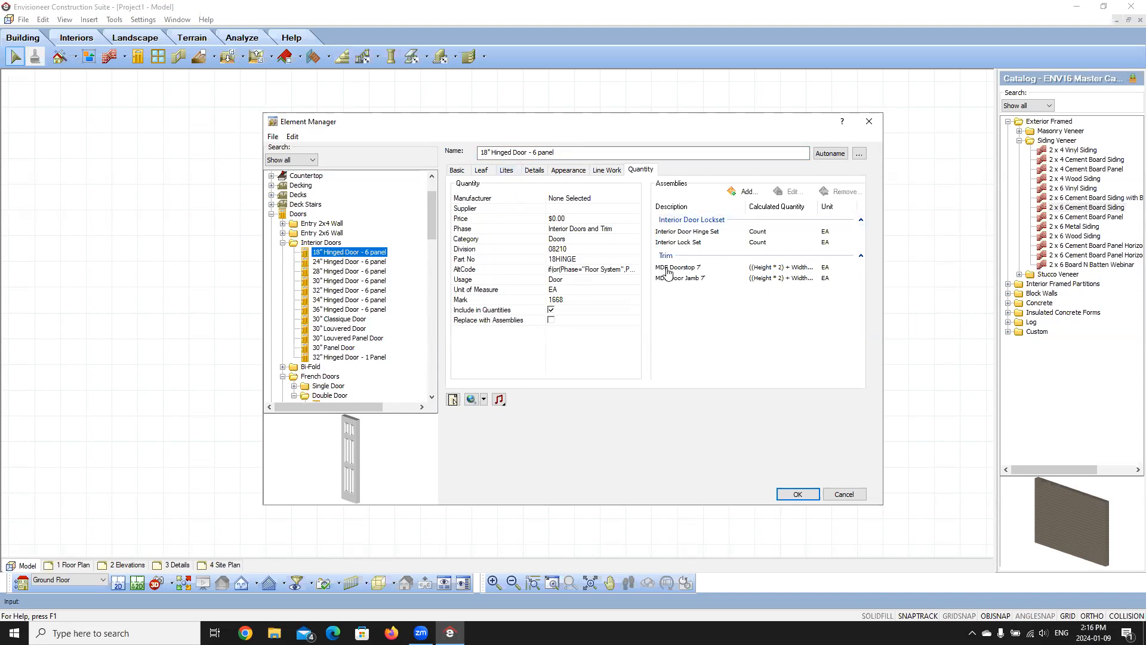
left_click(550, 309)
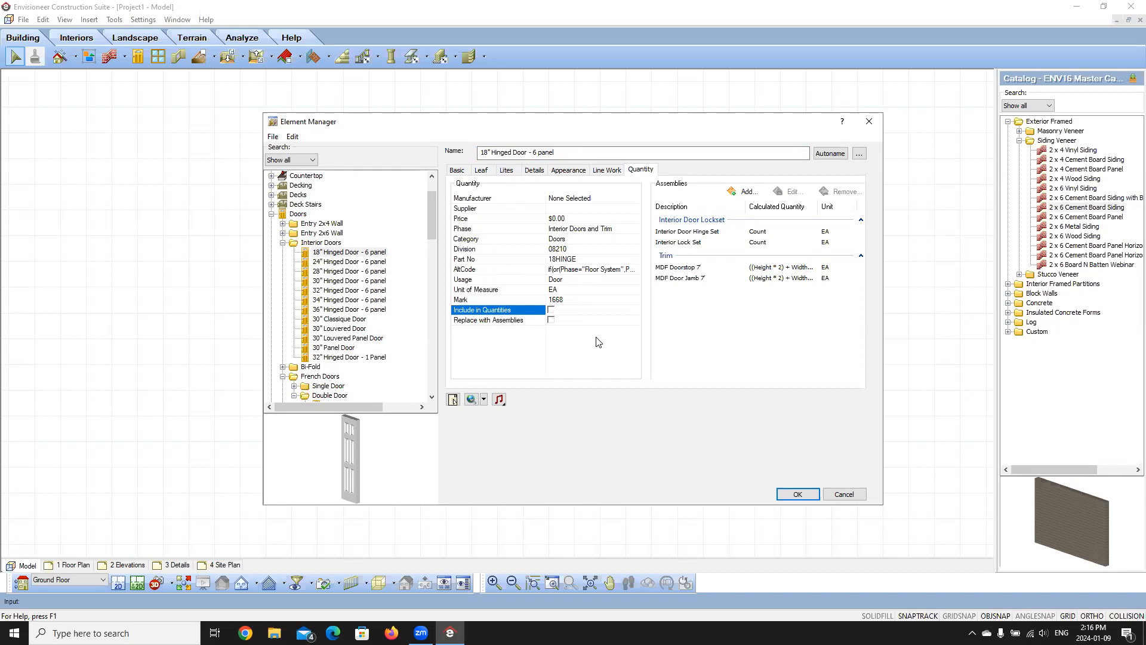
left_click(566, 152)
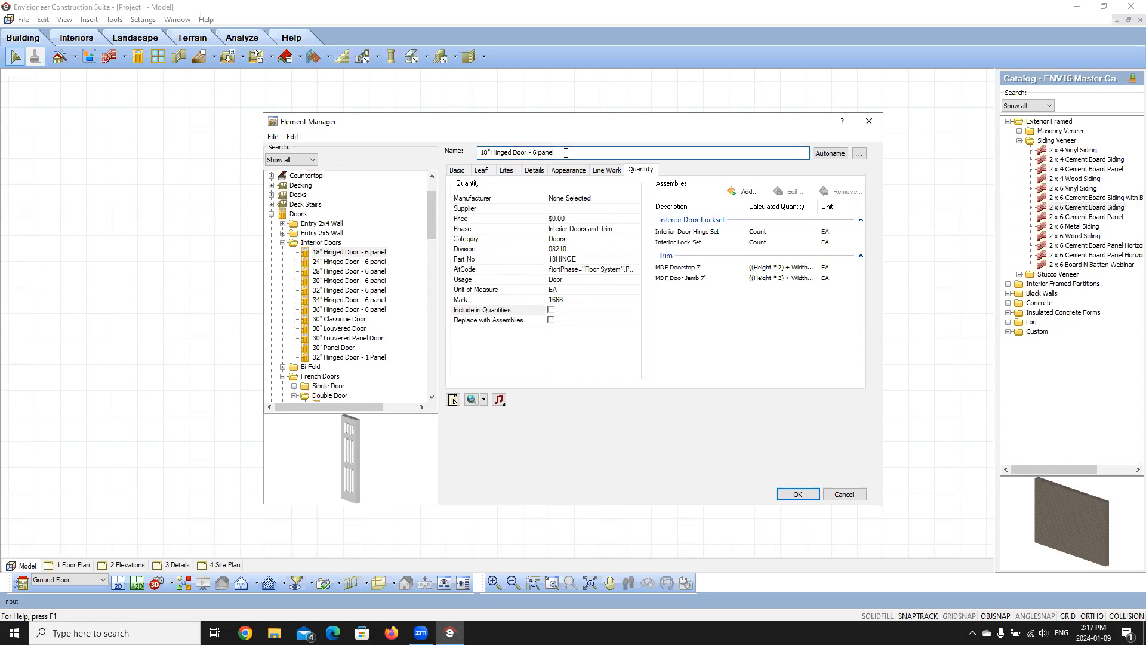
left_click(550, 309)
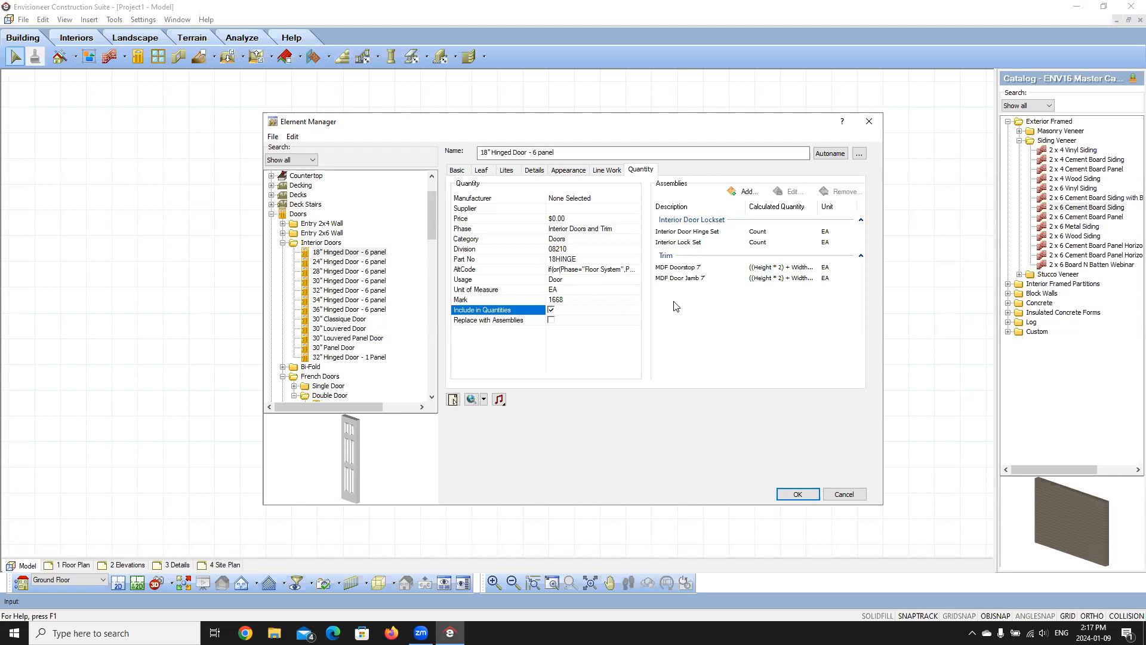
- Open the door's Interior Door Lockset assembly for editing and view the catalog parts available for its Interior Door Hinge Set, without replacing it
left_click(690, 234)
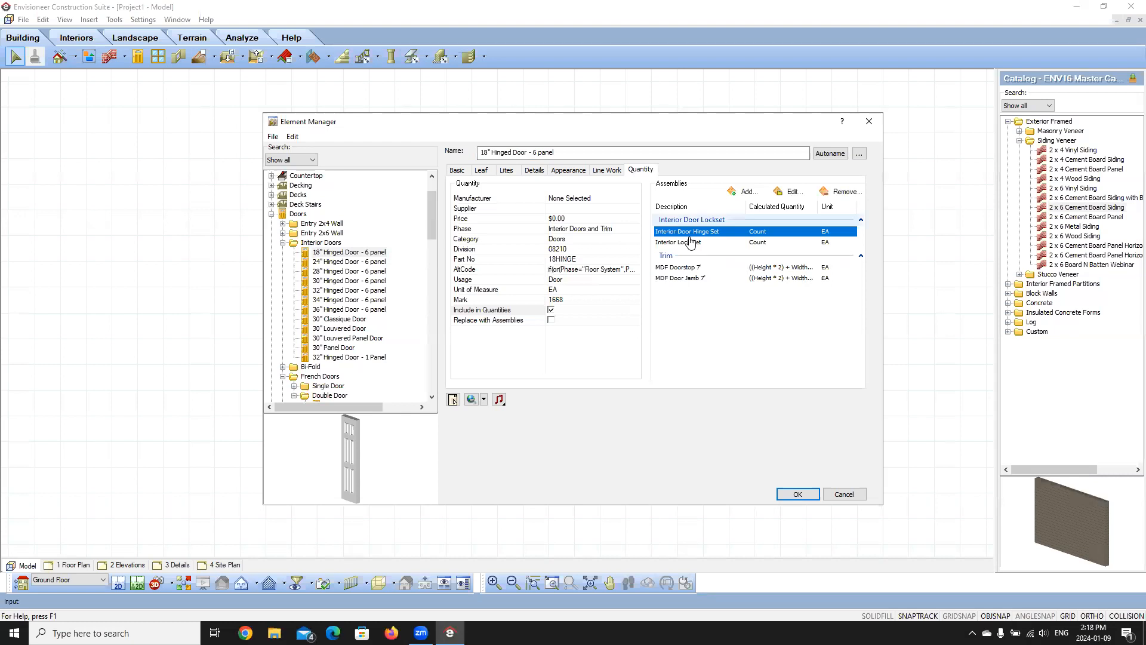
left_click(785, 192)
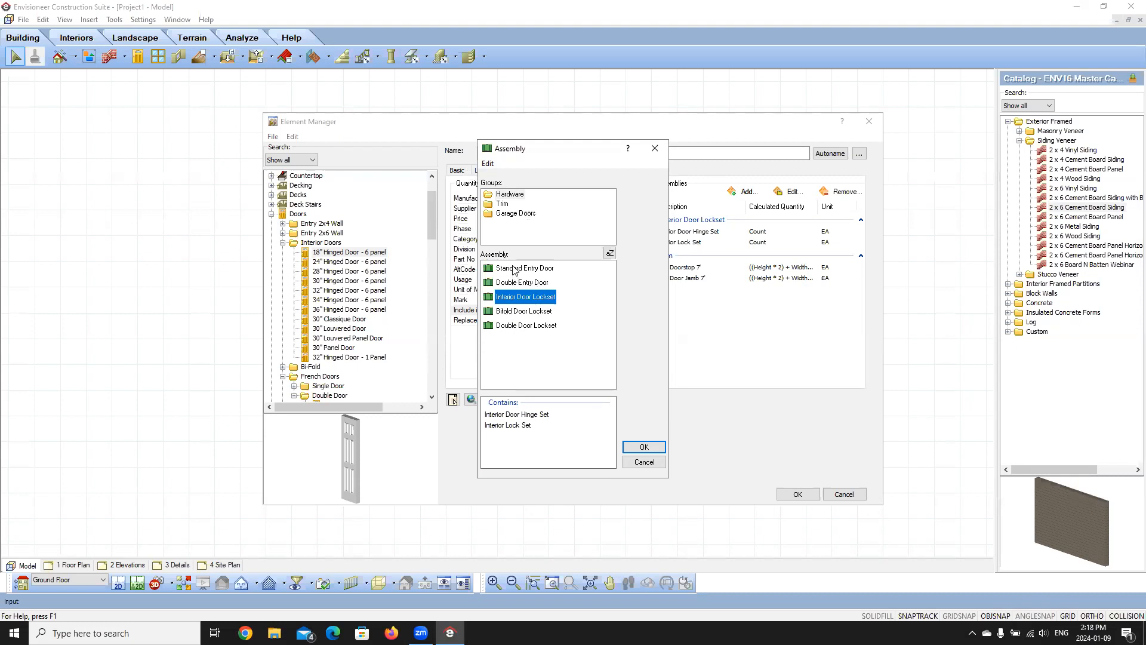
double_click(518, 299)
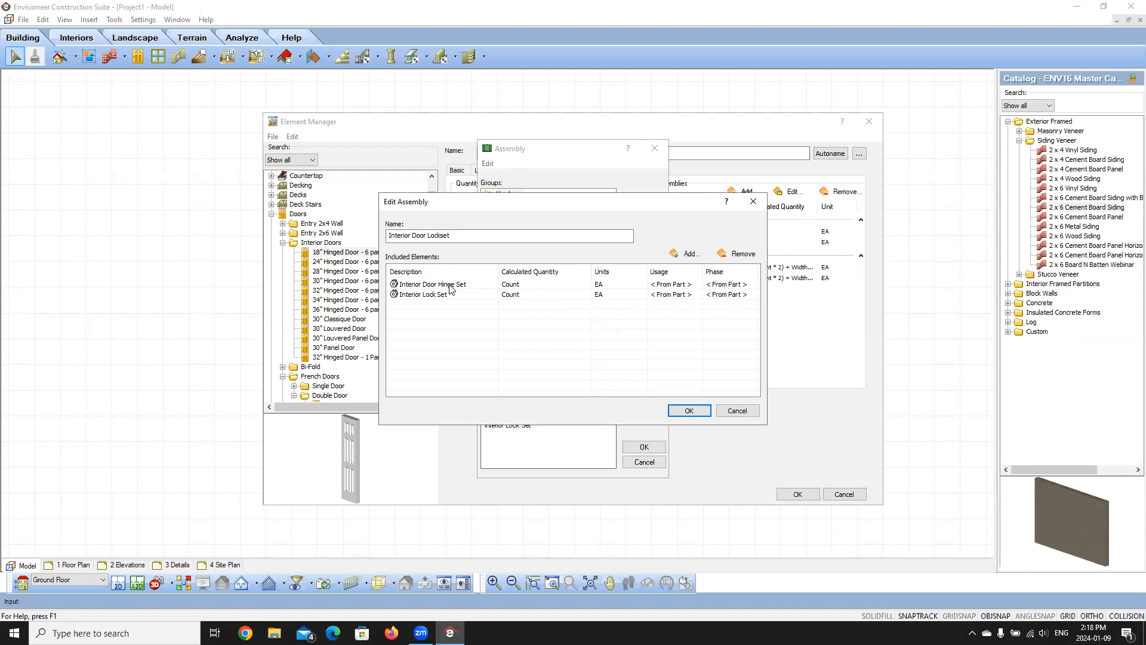
left_click(473, 285)
left_click(493, 285)
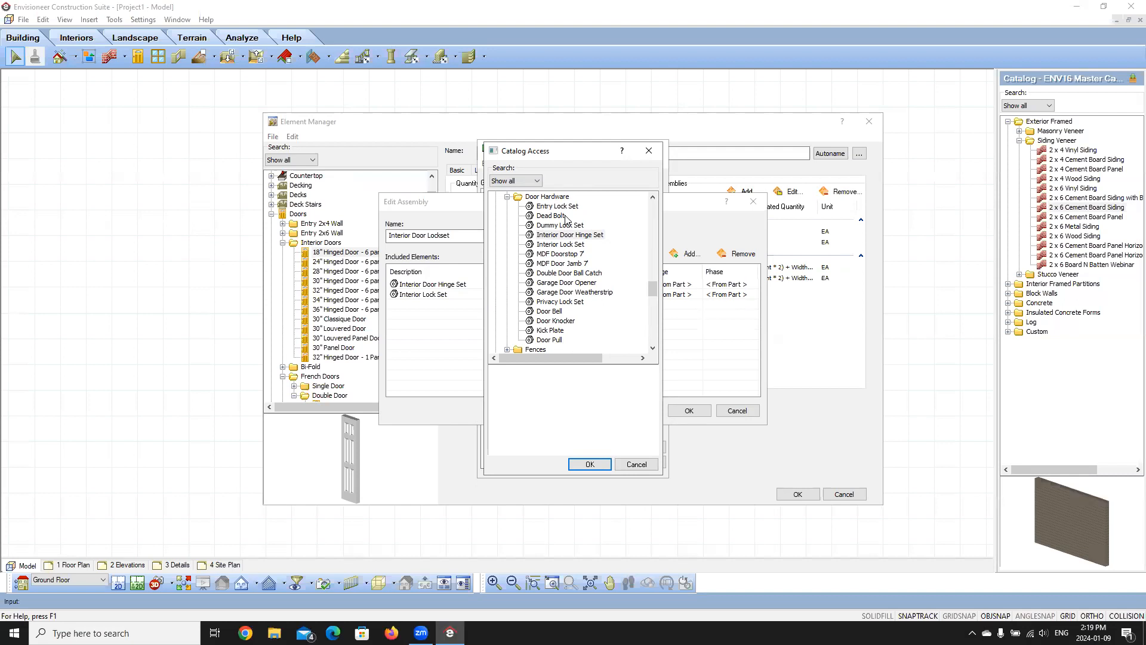
left_click(636, 464)
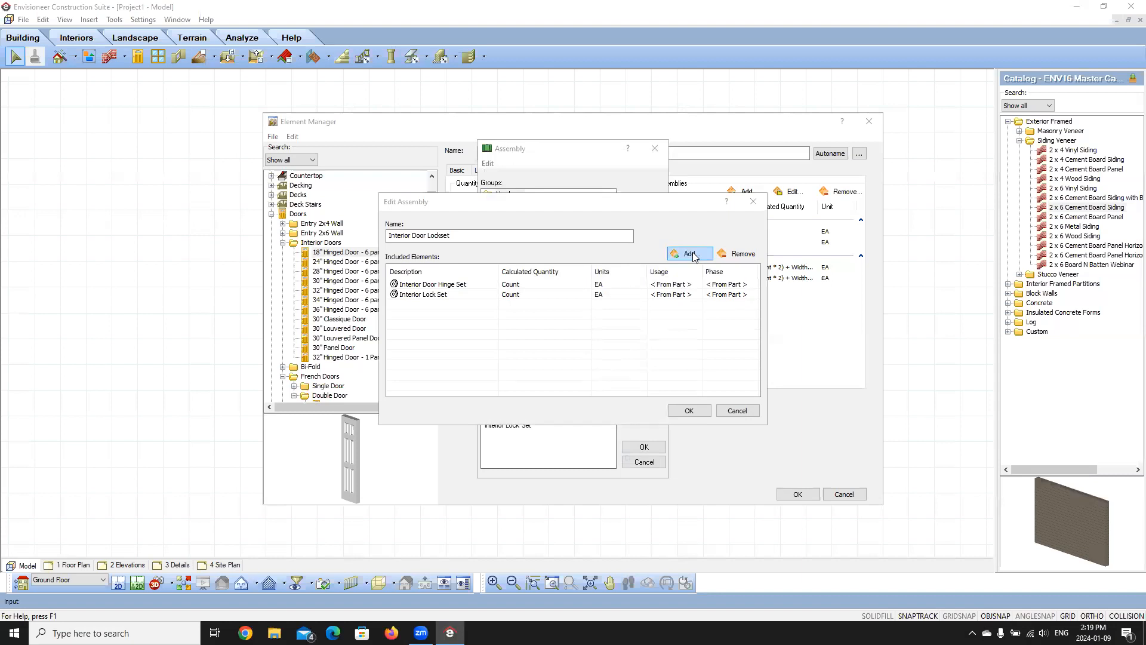
- Inspect the calculated quantity formula of the Interior Door Hinge Set without changing it, and close the lockset assembly
left_click(544, 289)
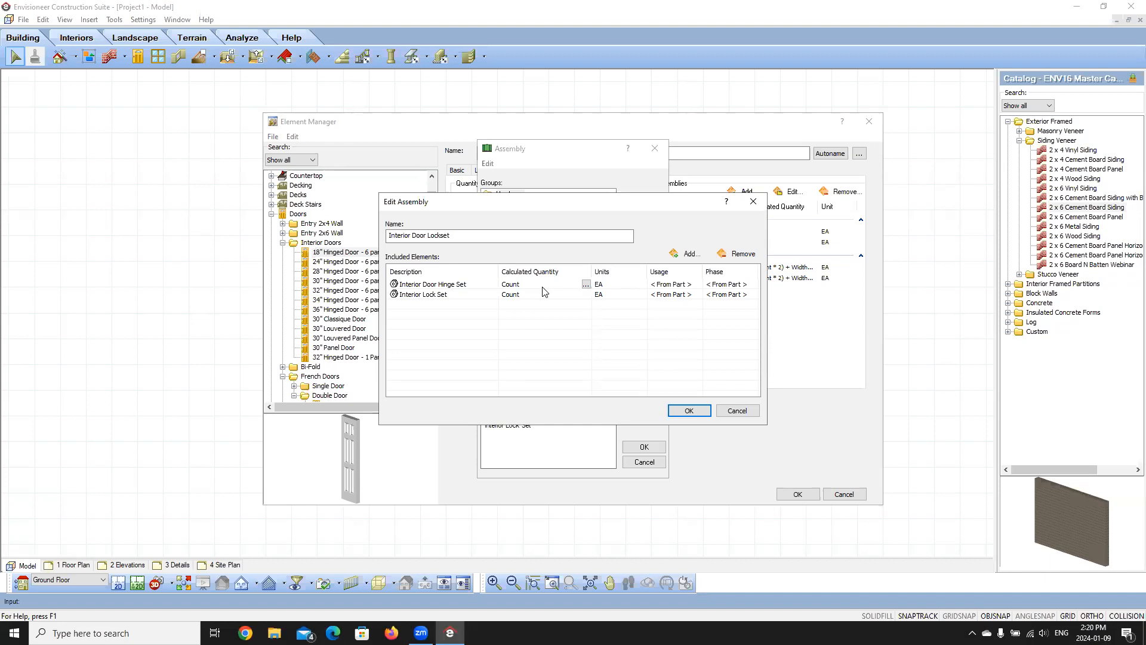
left_click(585, 285)
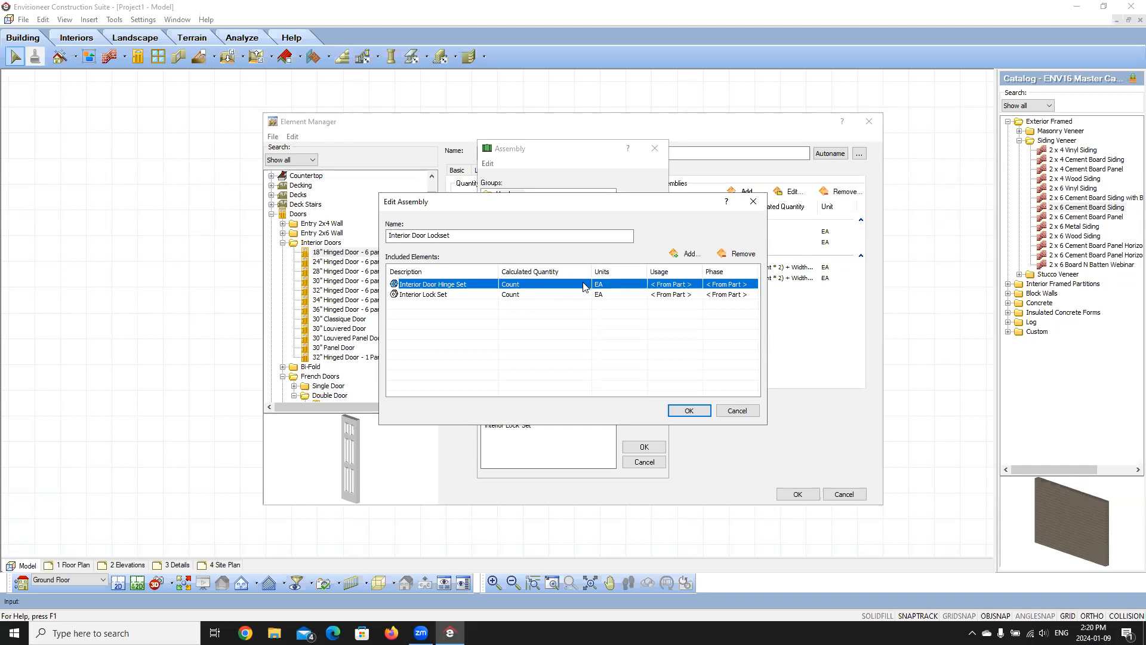
double_click(585, 286)
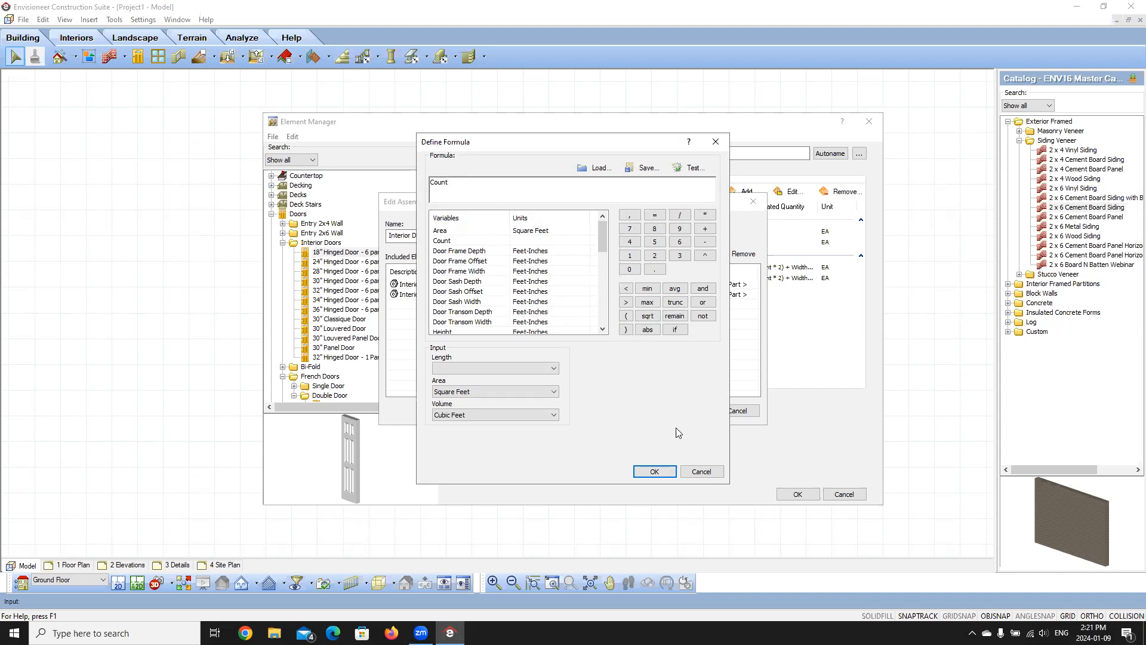
left_click(702, 471)
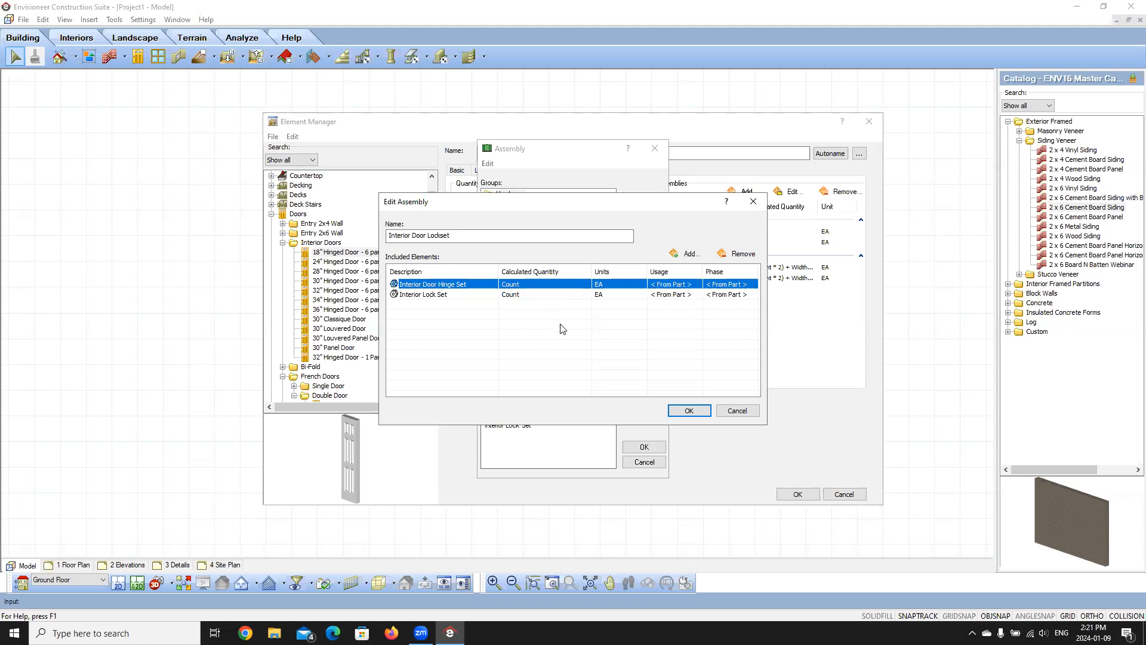
left_click(691, 412)
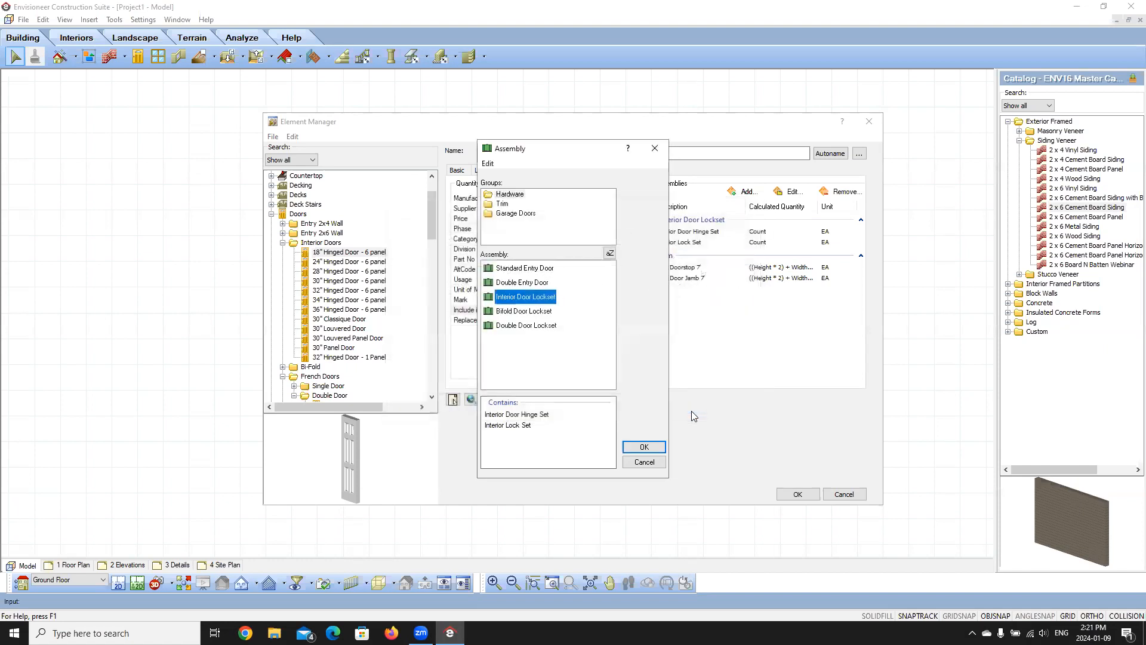
left_click(644, 447)
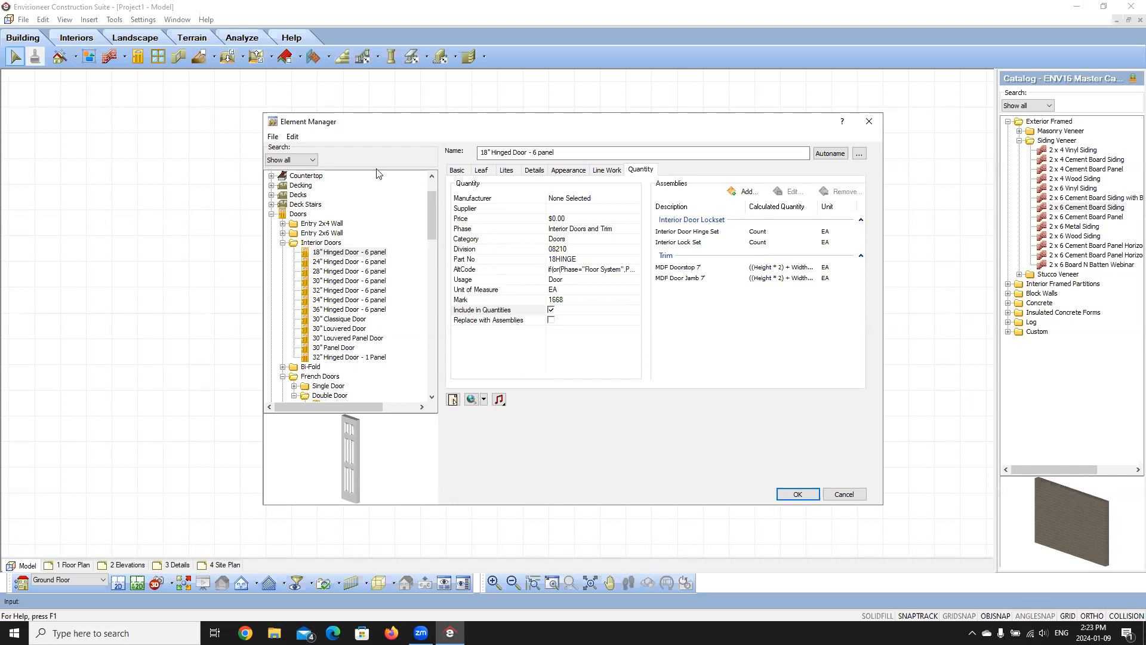
- Find the Privacy Fence elements, compare the quantity setups of the 4' and 5' Standard Wood Fence, and select the 4' one
left_click(270, 213)
left_click(272, 213)
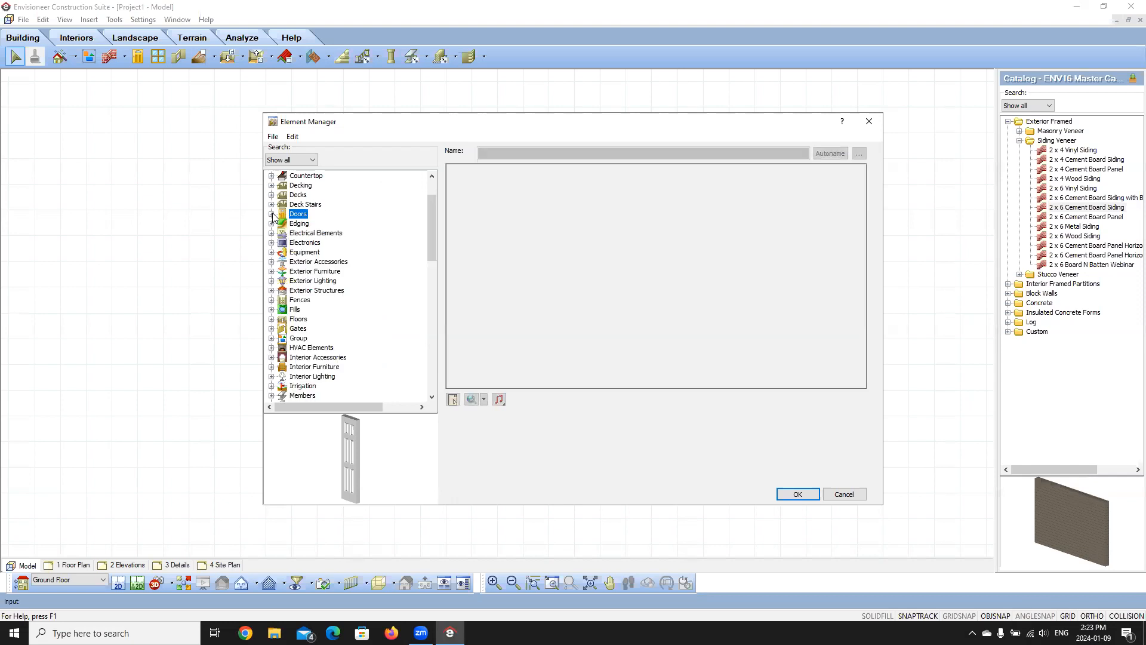
left_click(272, 301)
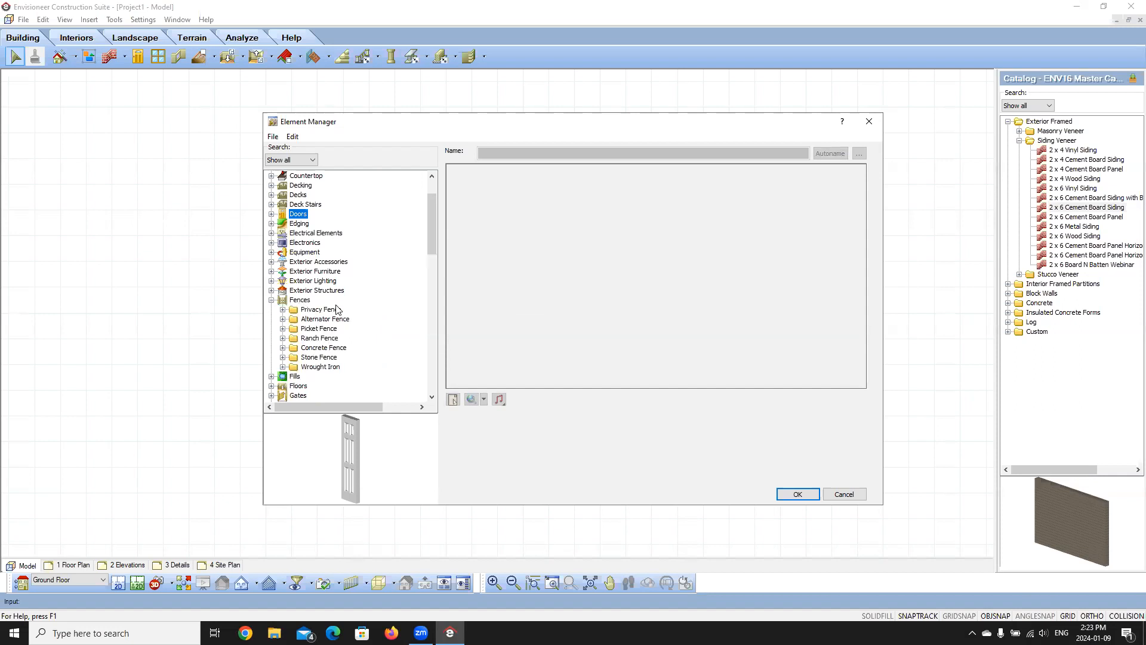
left_click(283, 310)
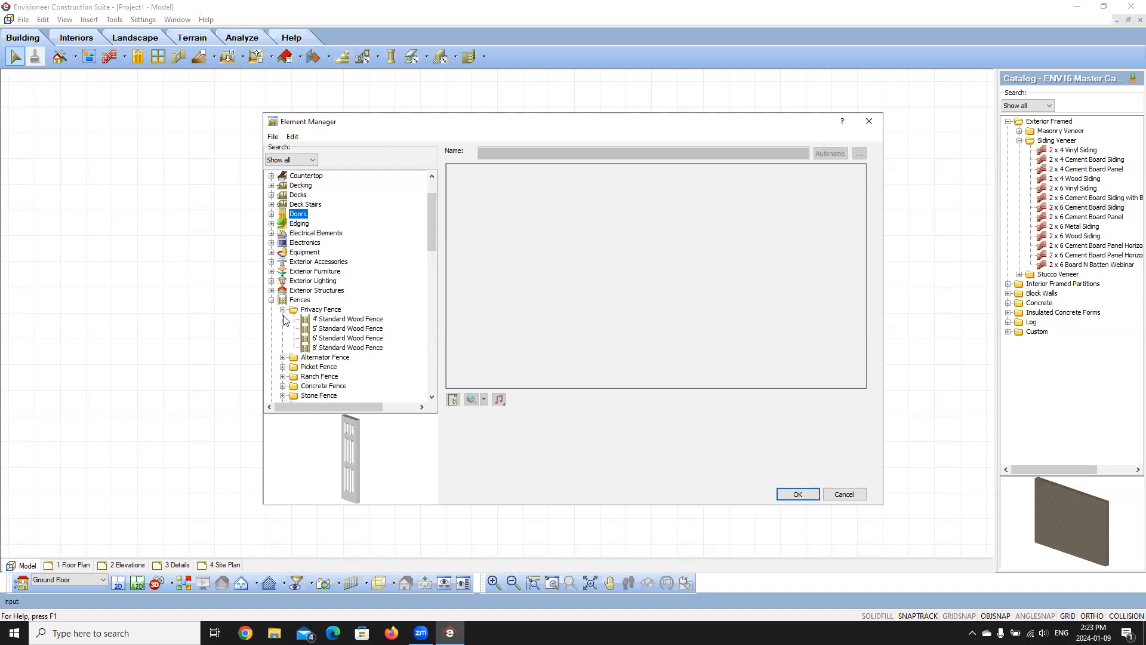
left_click(330, 321)
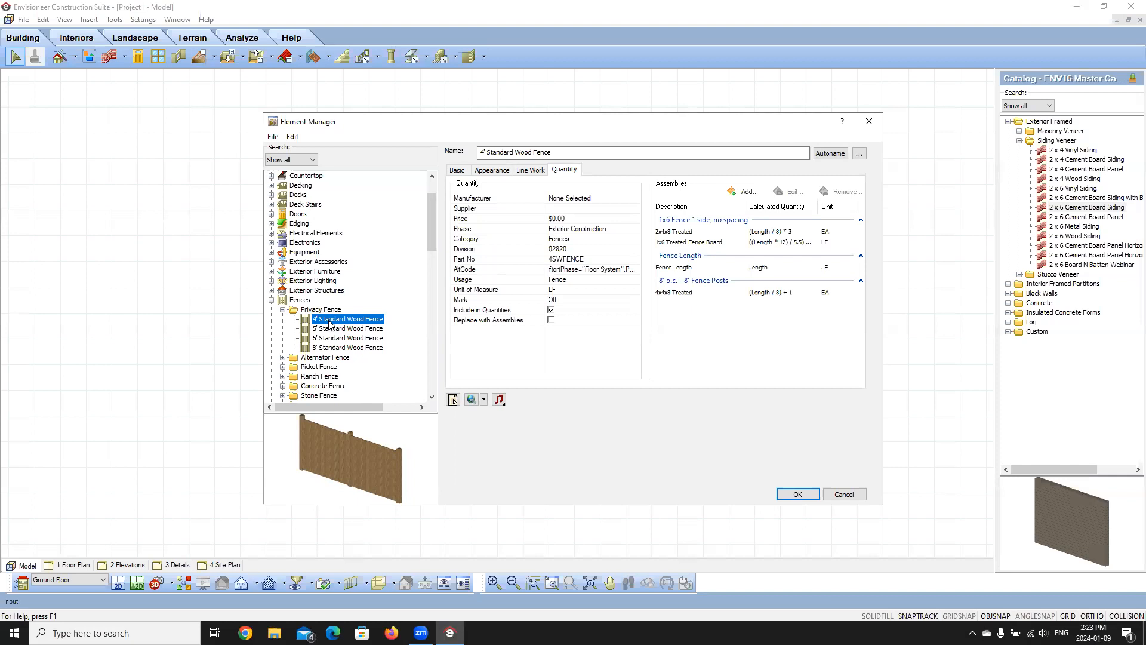
left_click(327, 333)
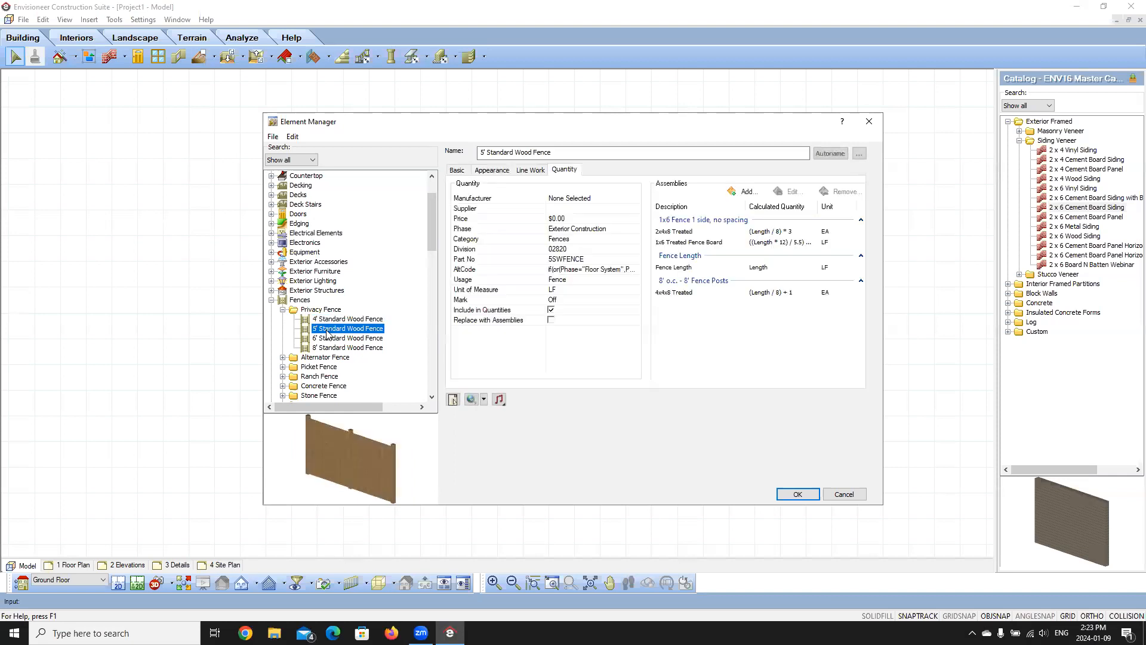
left_click(329, 319)
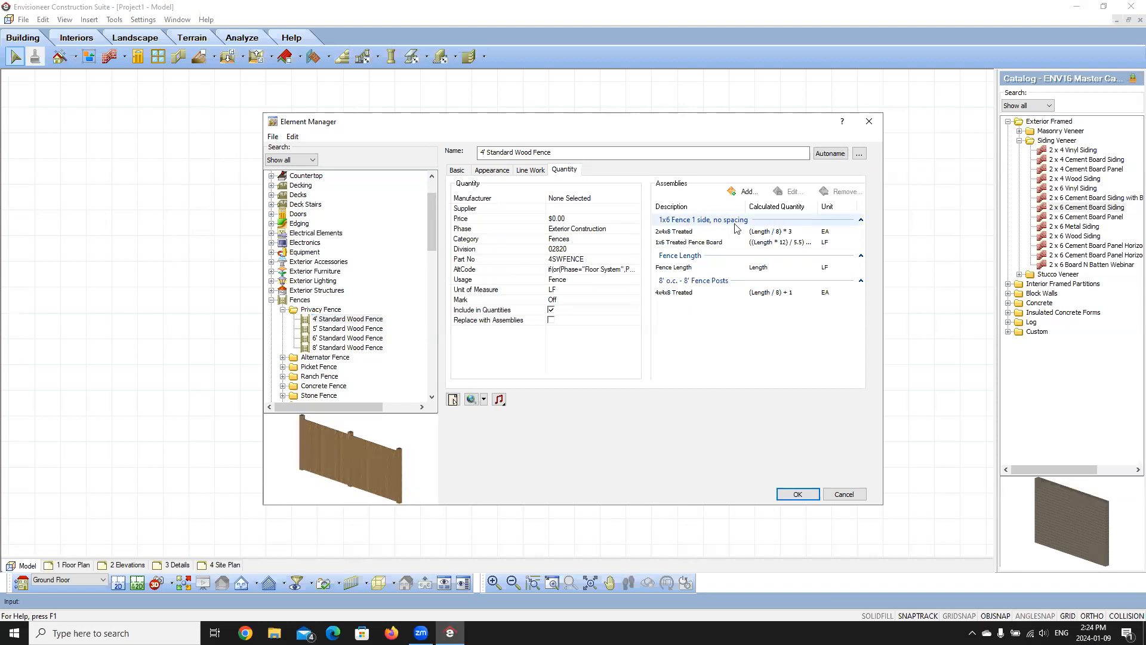
- Open the quantity formula of the 2x4x8 Treated part in the fence's "1x6 Fence 1 side, no spacing" assembly
left_click(708, 232)
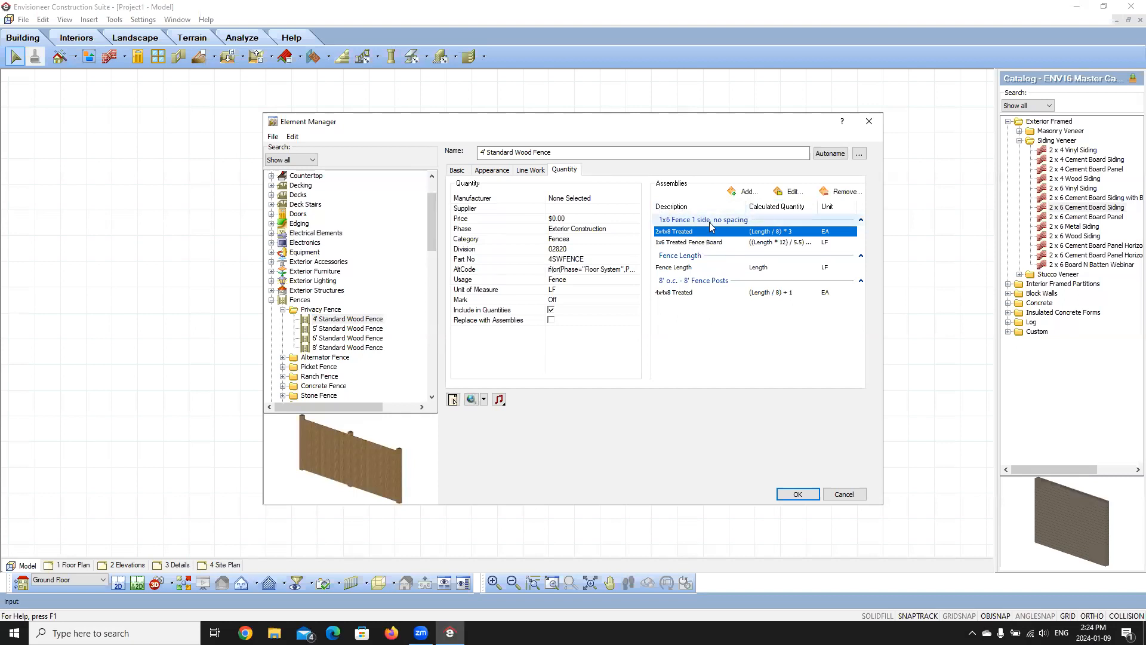
left_click(782, 197)
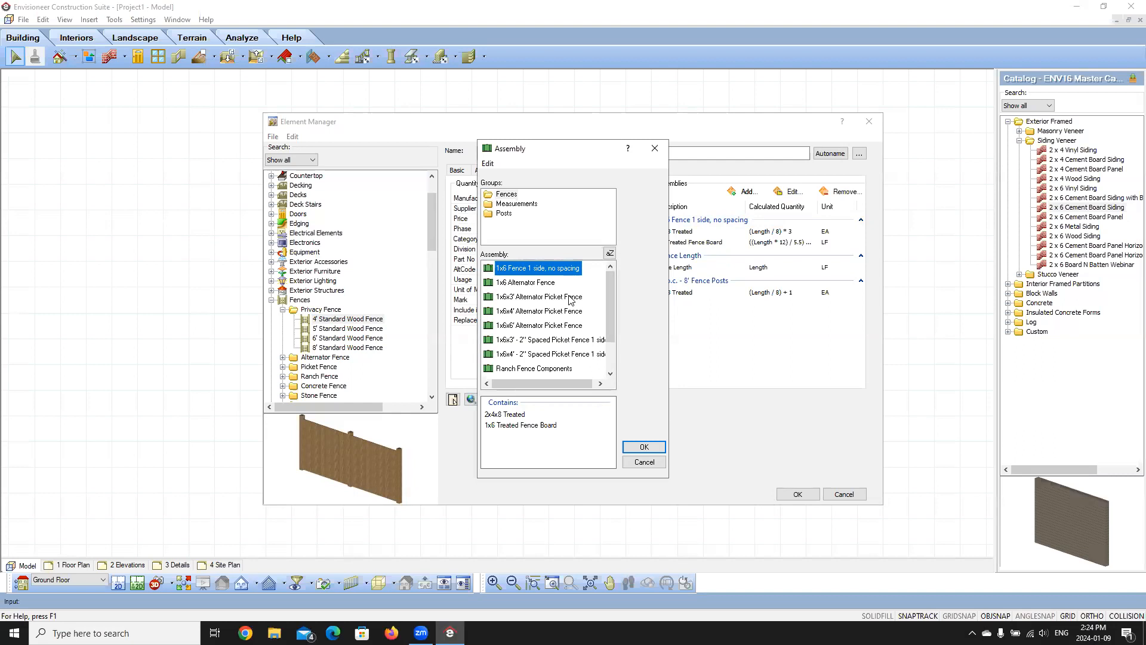
double_click(517, 274)
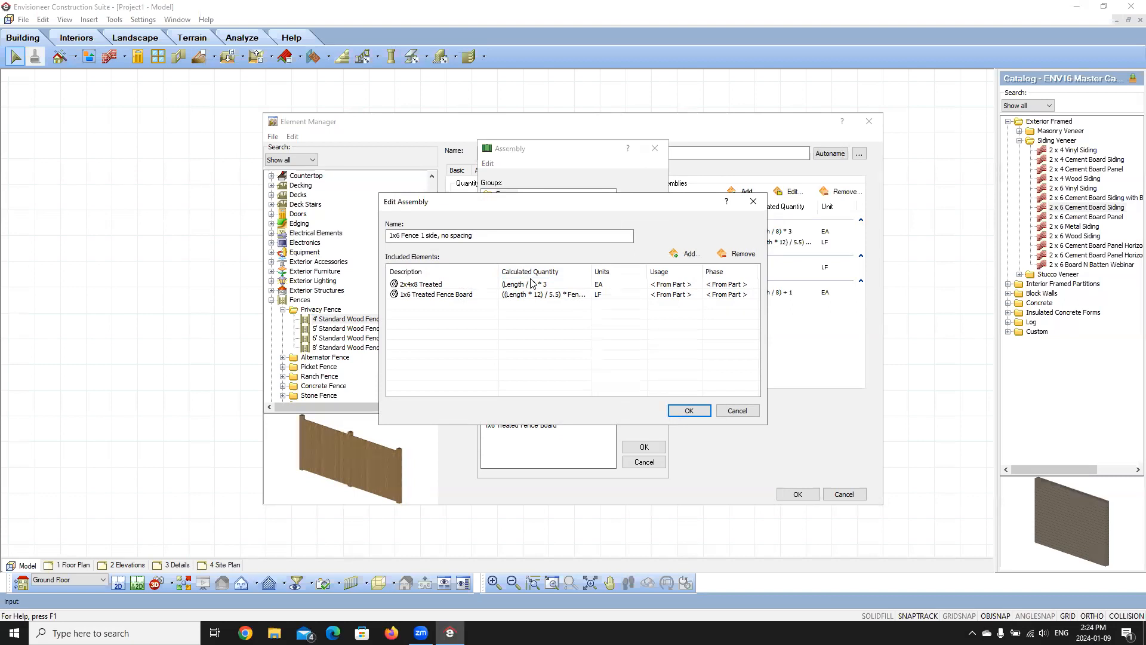
left_click(523, 286)
left_click(586, 284)
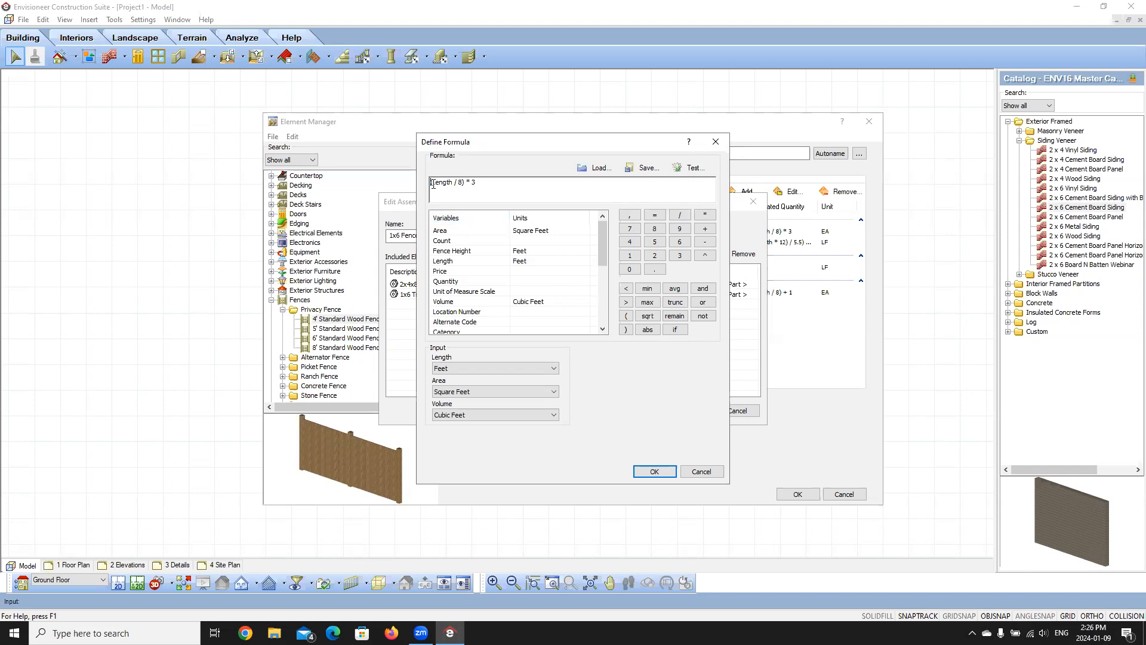
- Change the 2x4x8 Treated quantity formula to (trunc((Length / 8)+1)) * 3, using the truncate function and balanced brackets
left_click(676, 304)
left_click(483, 181)
left_click(626, 330)
left_click(705, 229)
left_click(629, 255)
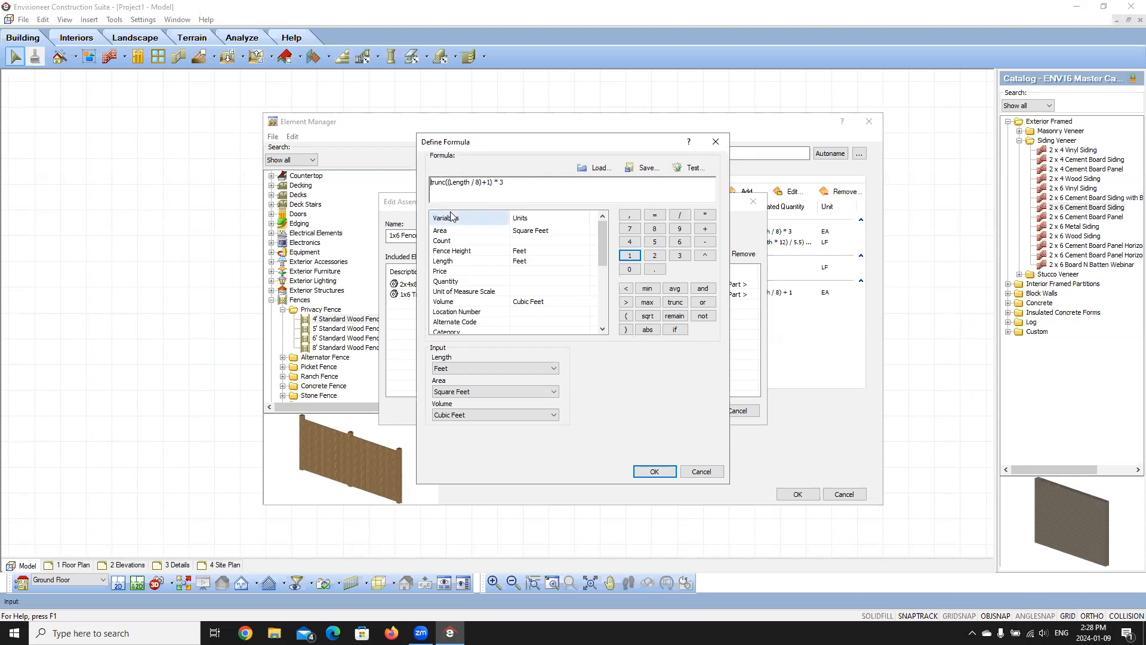
left_click(626, 316)
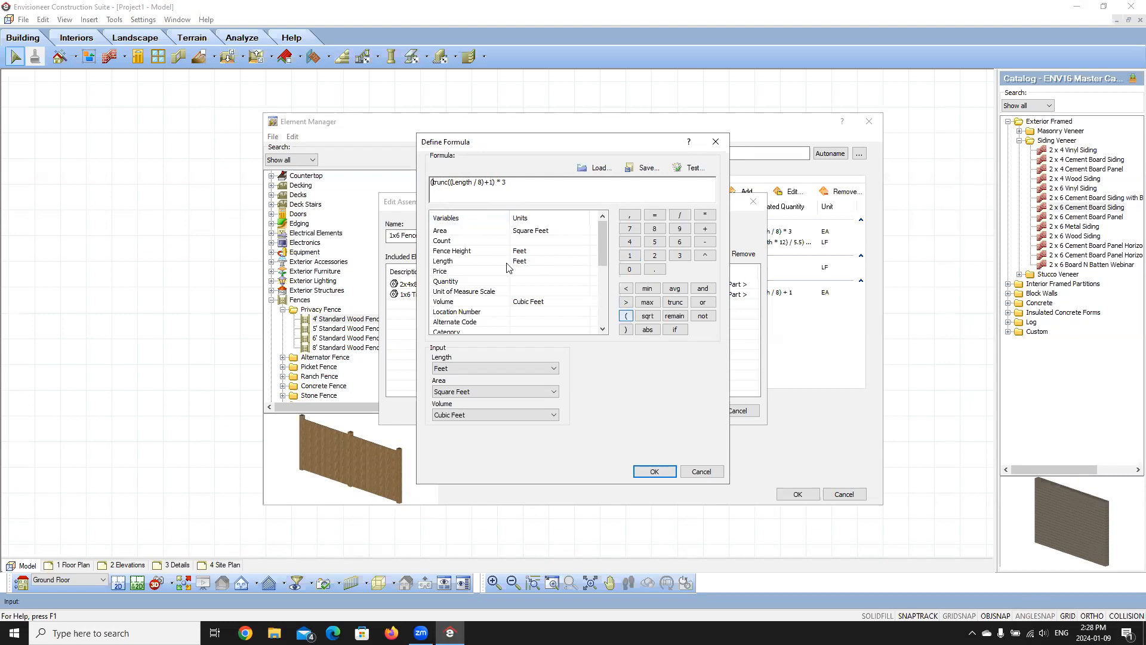
left_click(495, 181)
left_click(626, 330)
- Test the 2x4x8 Treated quantity formula with a Length of 20
left_click(691, 170)
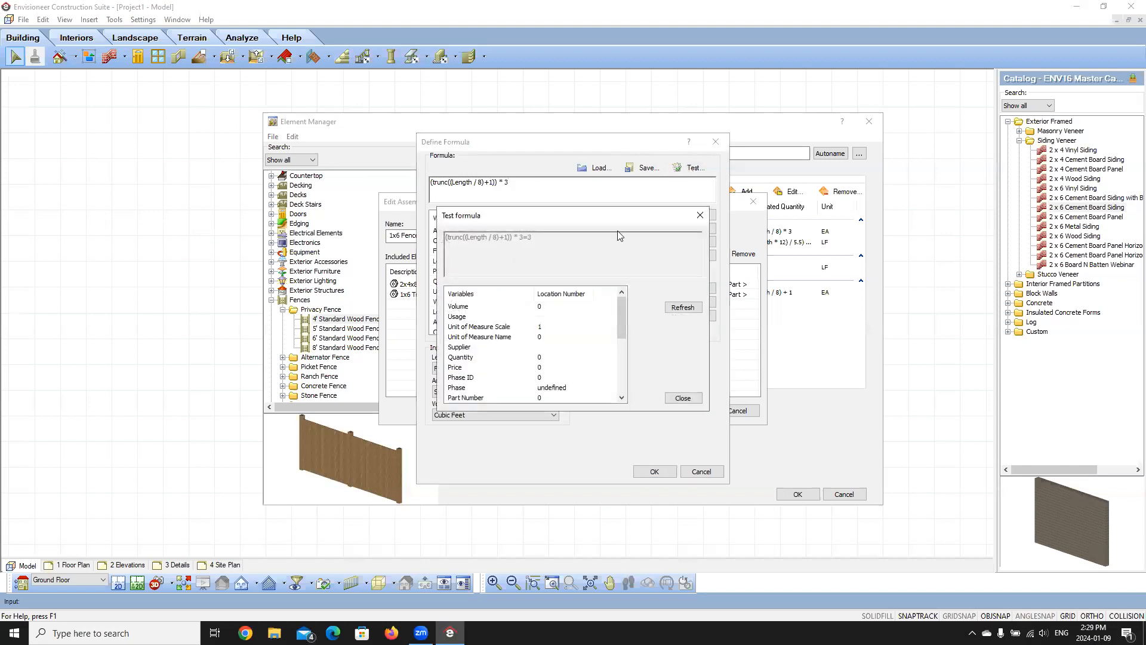
scroll(487, 353, "down", 2)
left_click(460, 389)
left_click(543, 390)
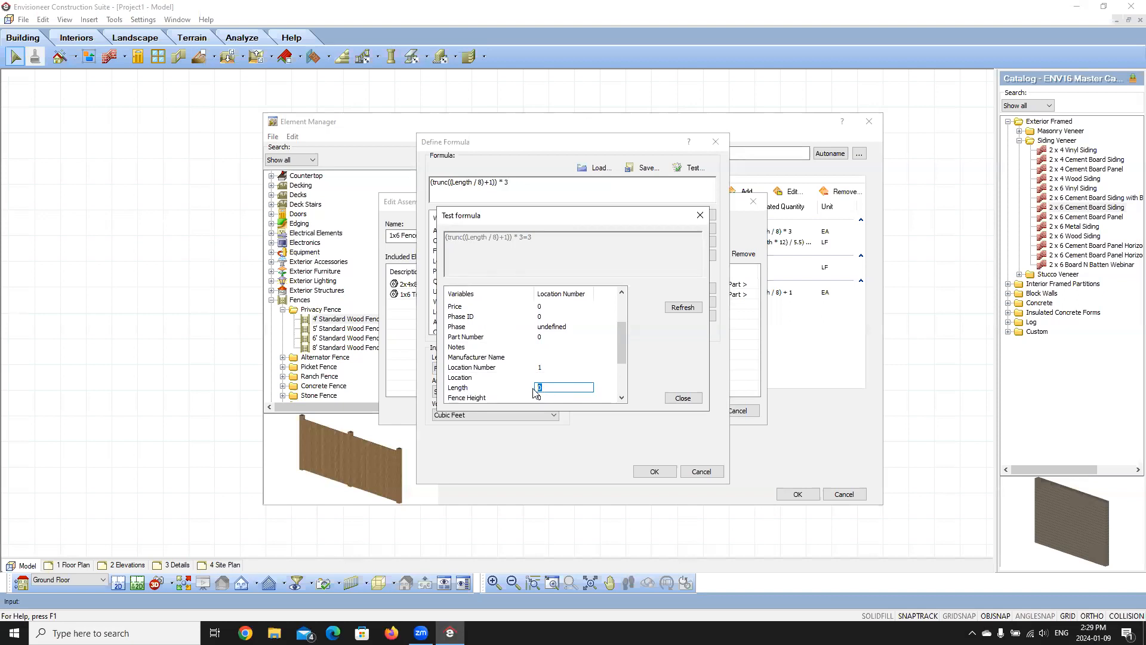
type("20")
key("Return")
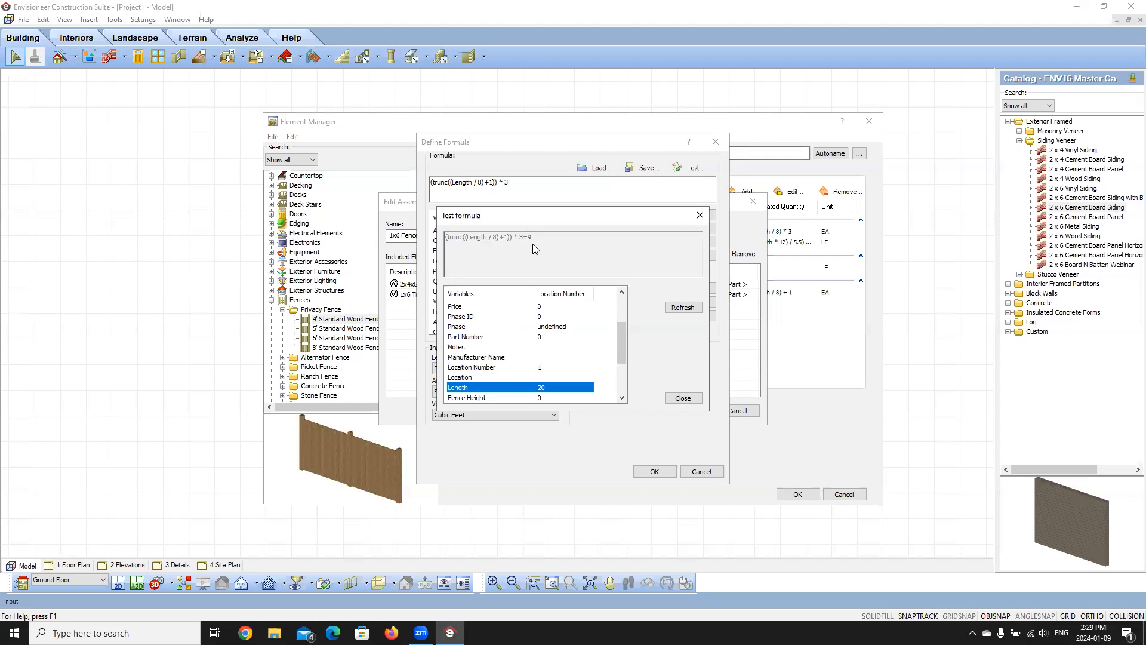
- Leave the 2x4x8 Treated formula and the fence assembly without saving their changes, and close the Element Manager
left_click(682, 398)
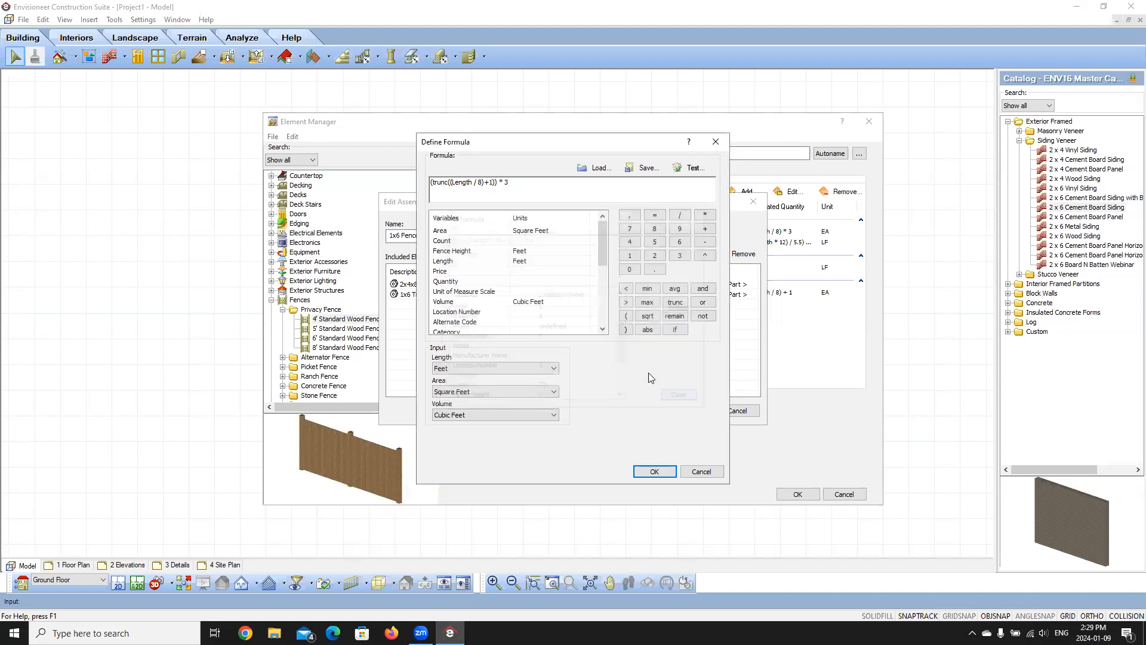
left_click(648, 170)
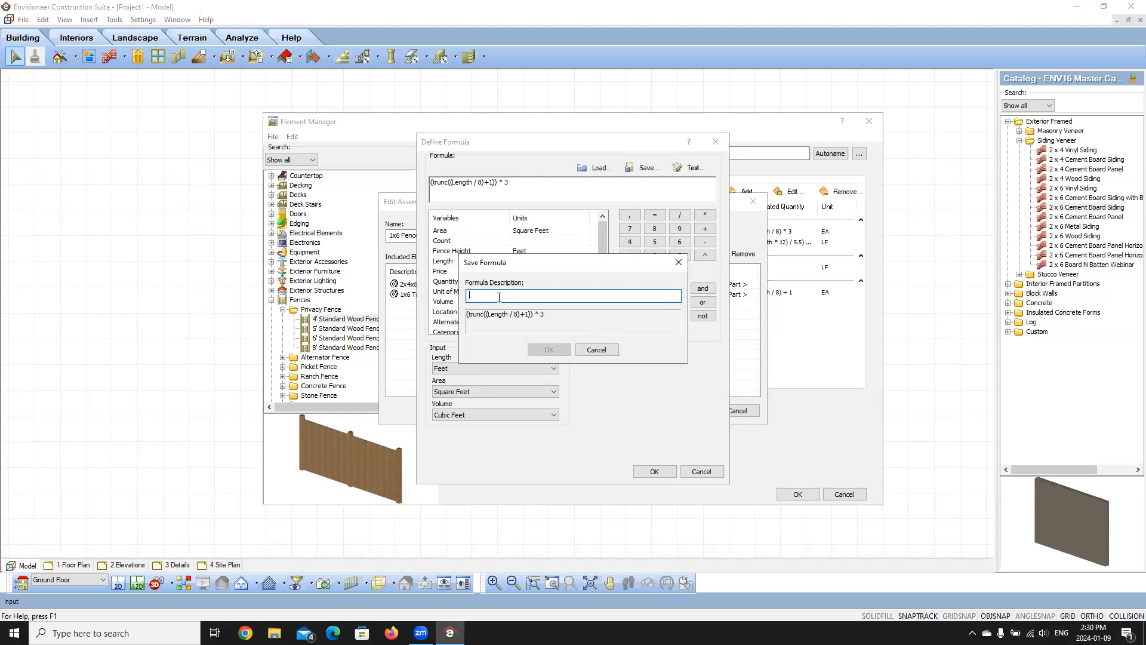
left_click(597, 350)
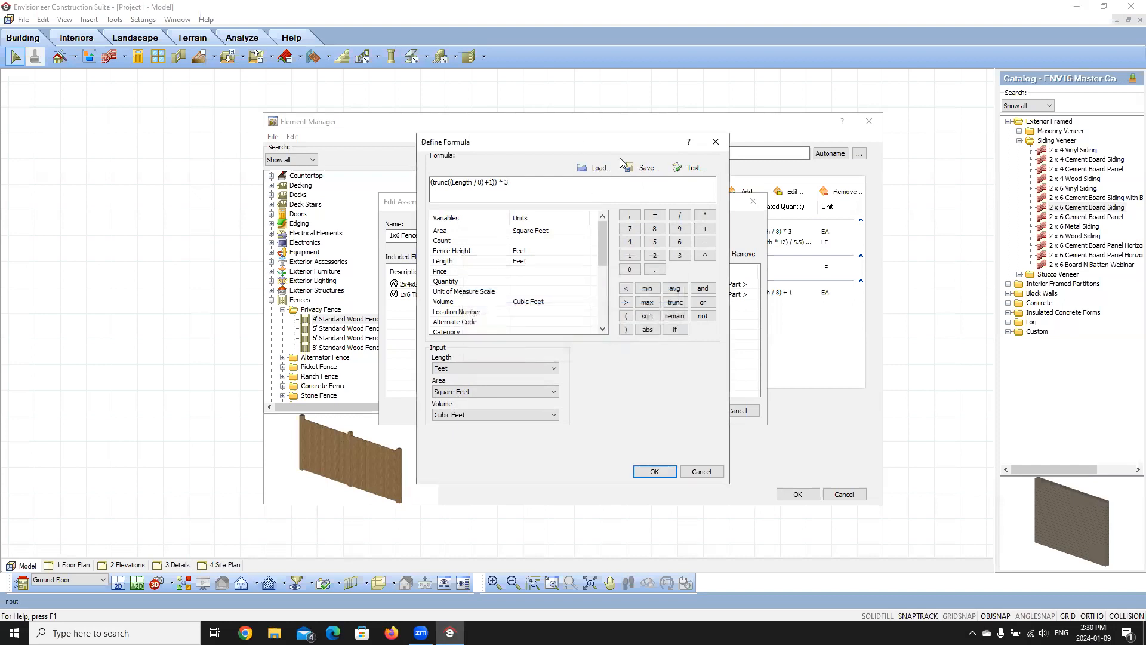
left_click(716, 471)
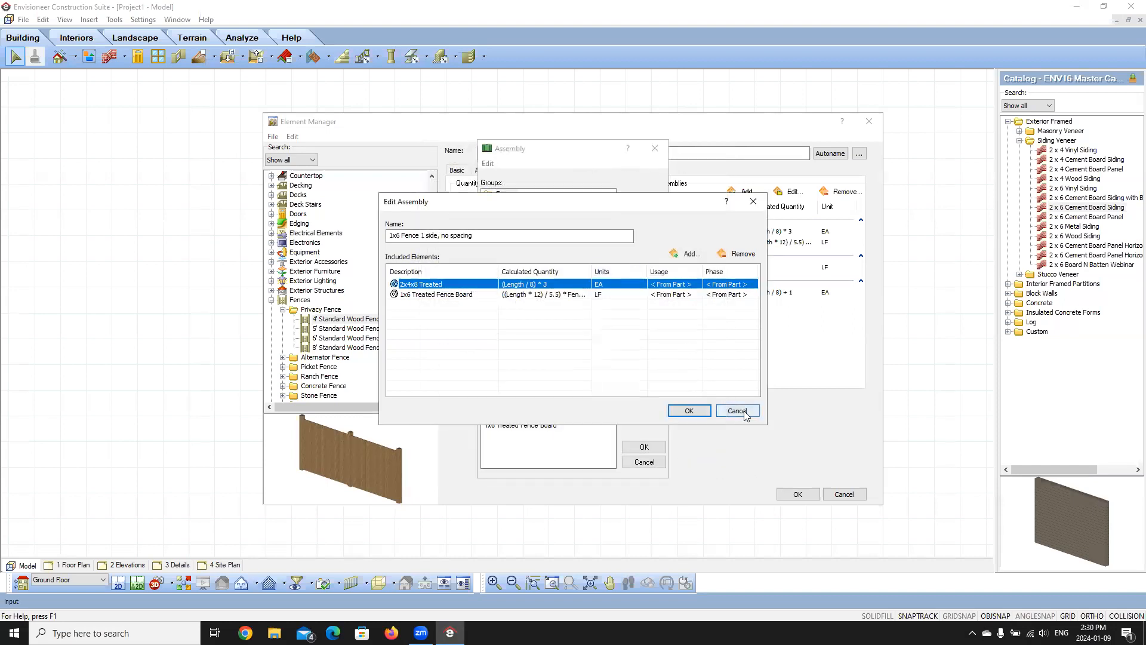
left_click(739, 411)
left_click(644, 462)
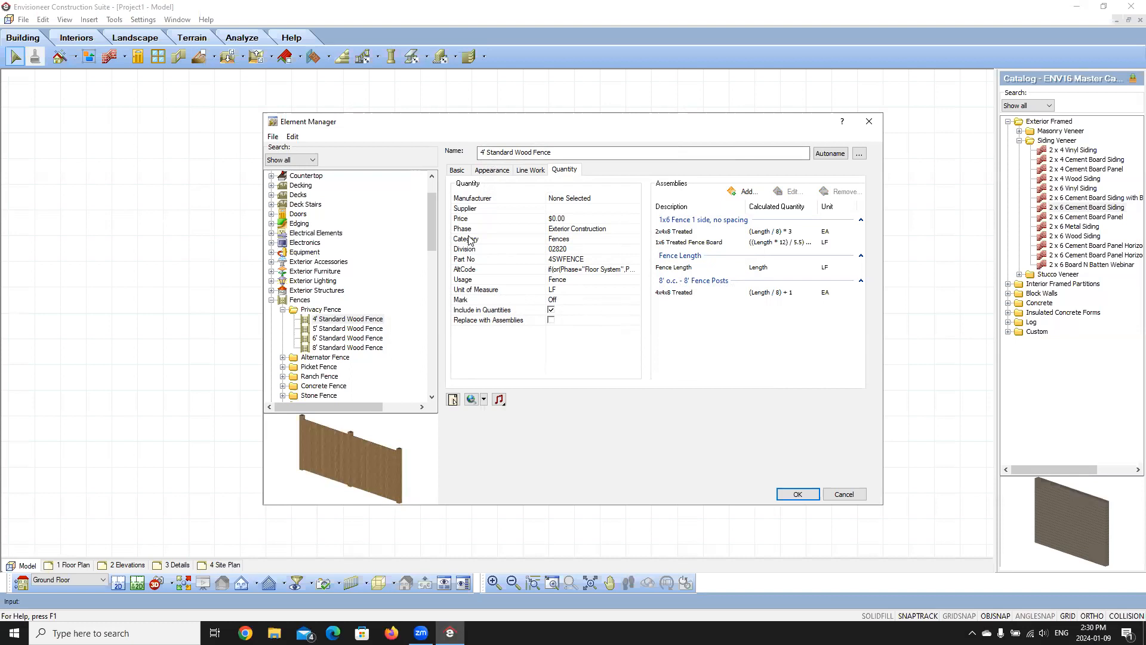
left_click(800, 496)
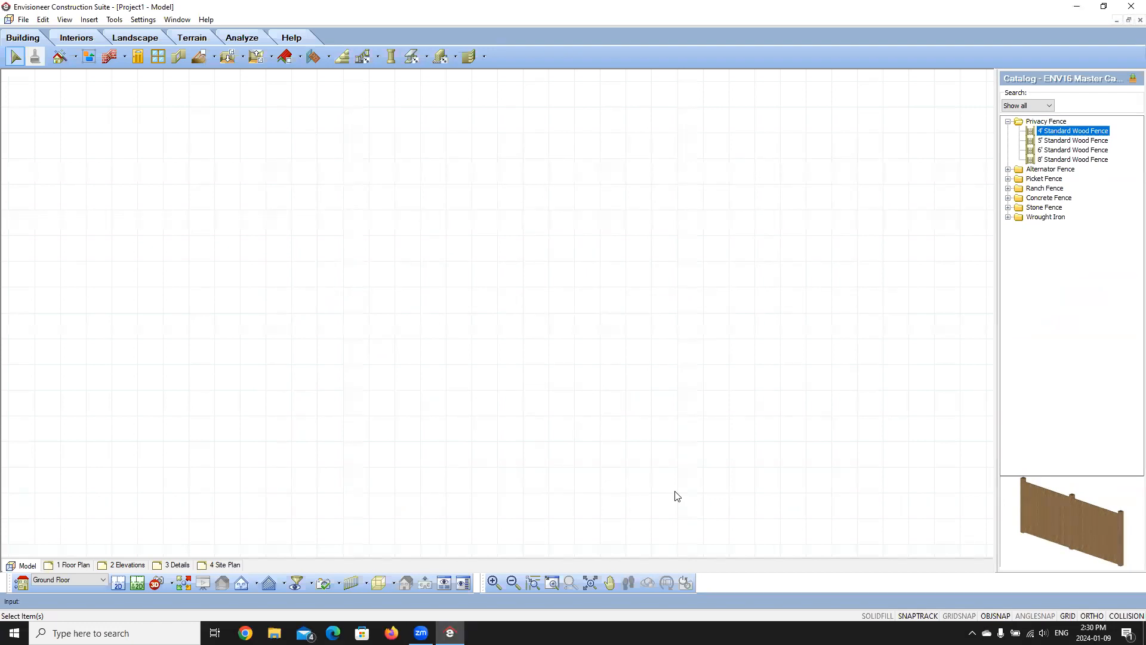
- Draw a closed rectangle of 2 x 6 Cement Board Siding exterior walls, about 31' by 26'
left_click(109, 57)
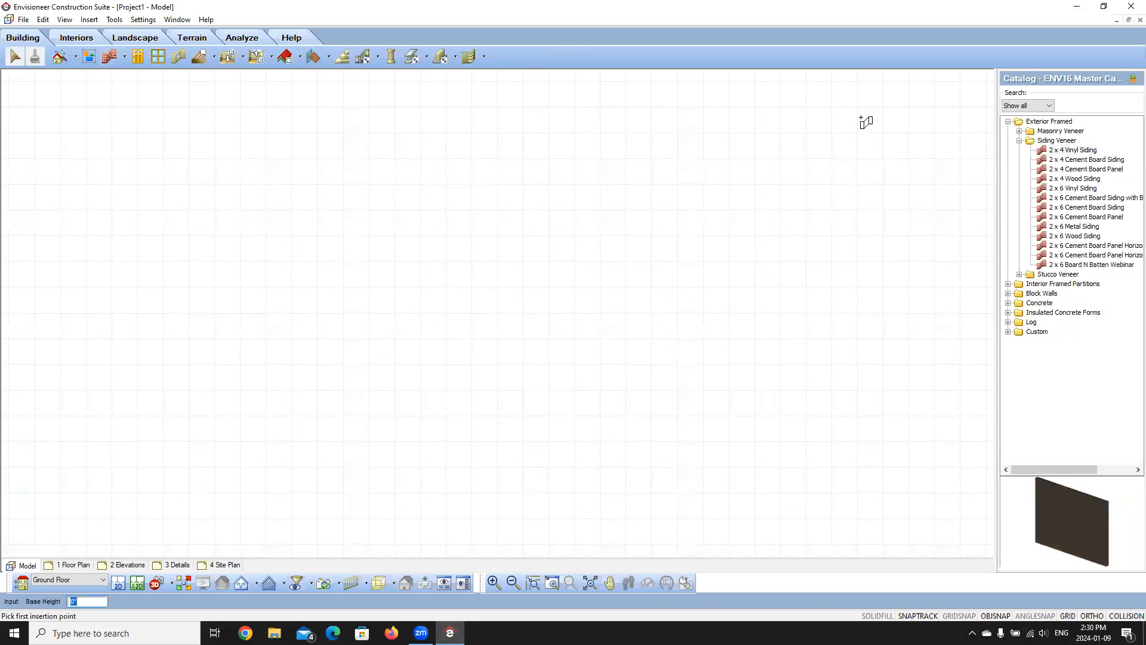
left_click(1086, 207)
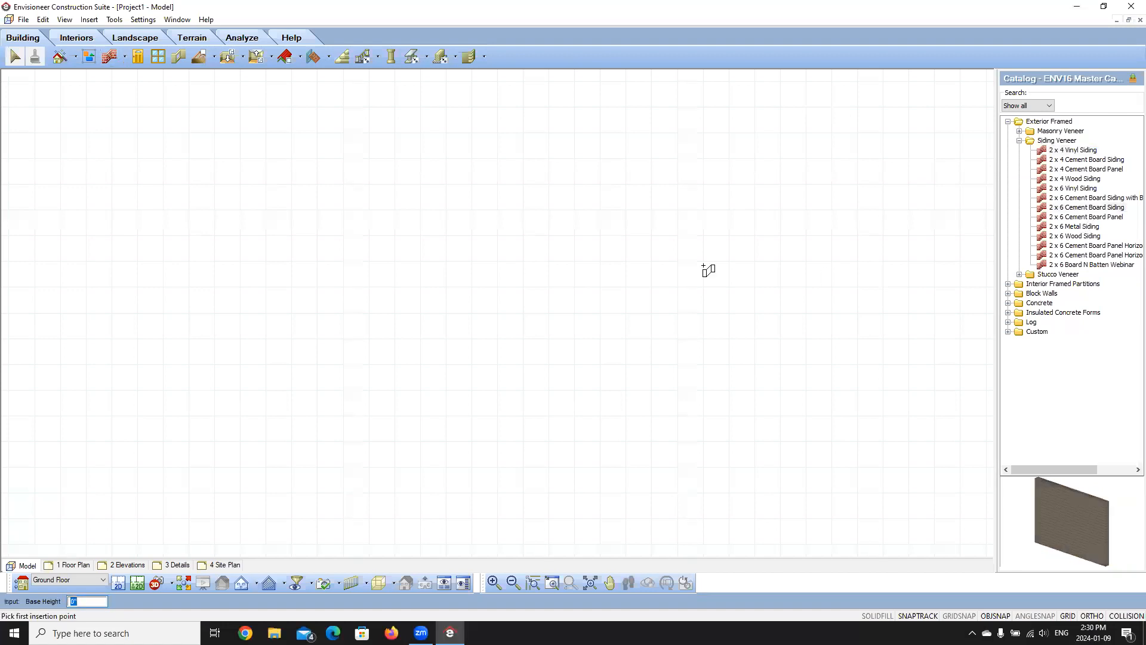
left_click(384, 222)
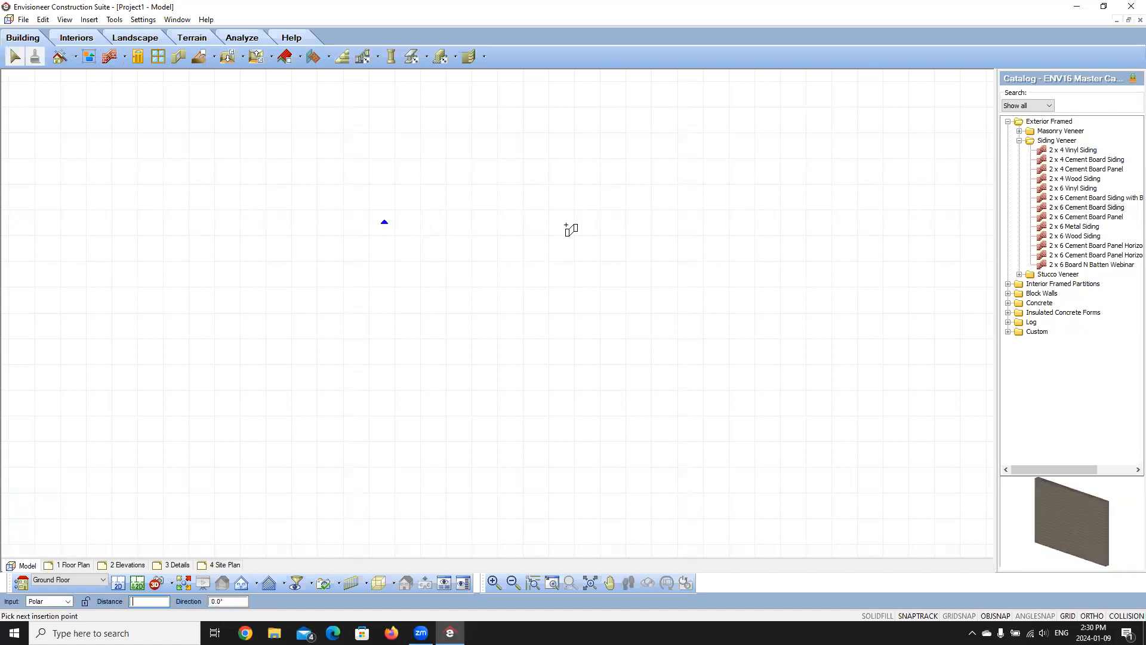
left_click(569, 224)
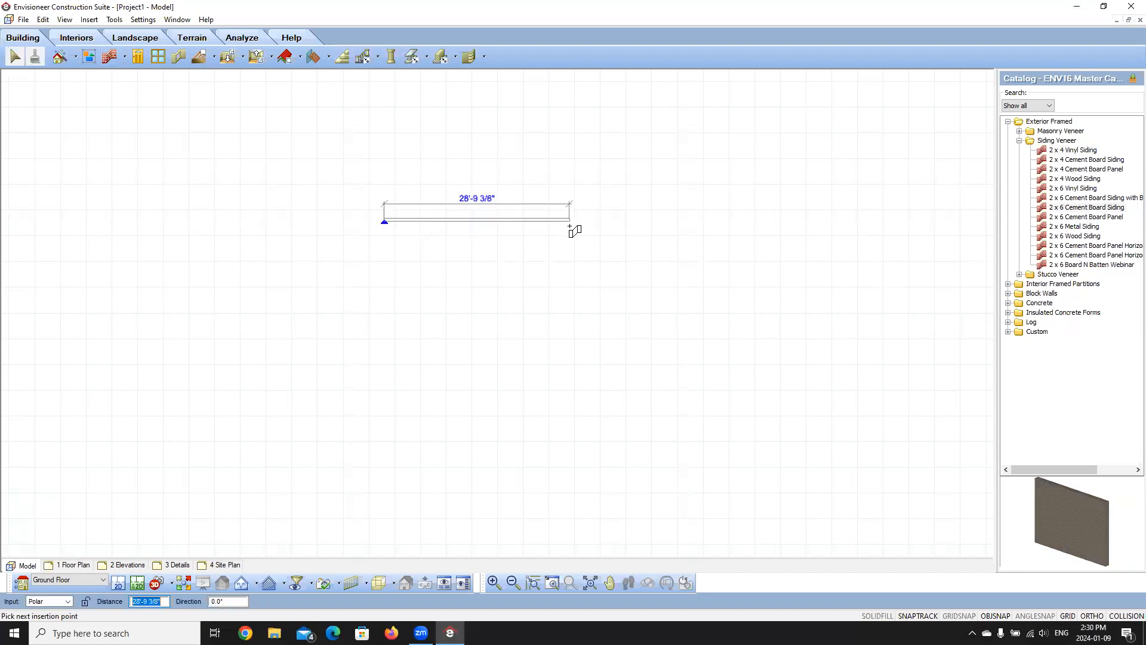
left_click(578, 388)
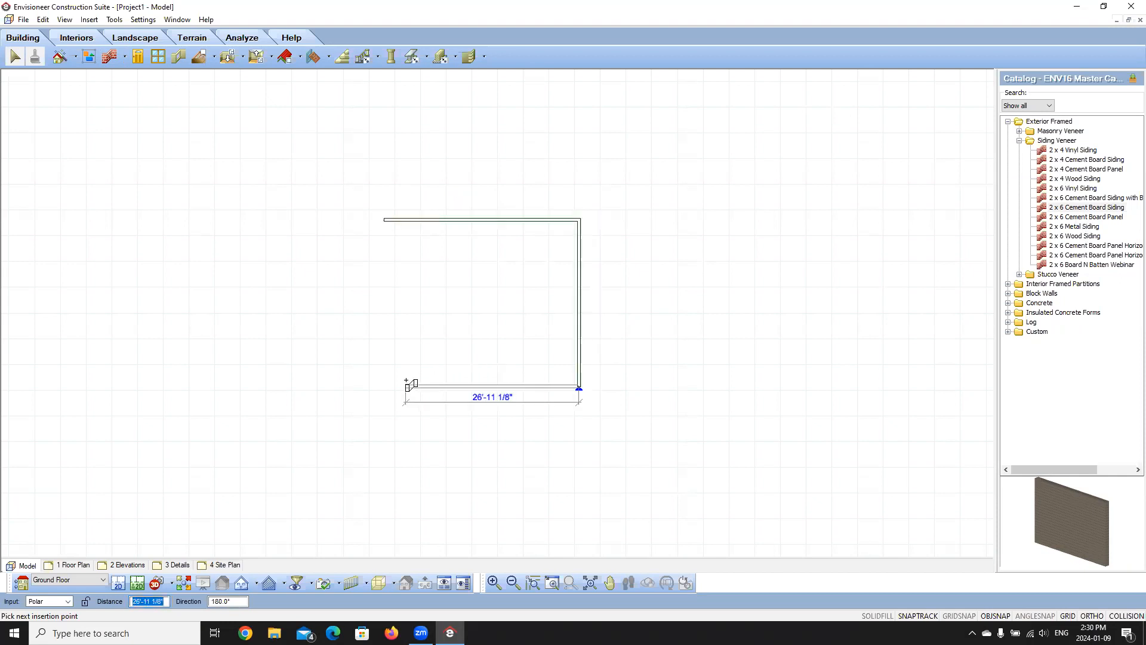
left_click(394, 202)
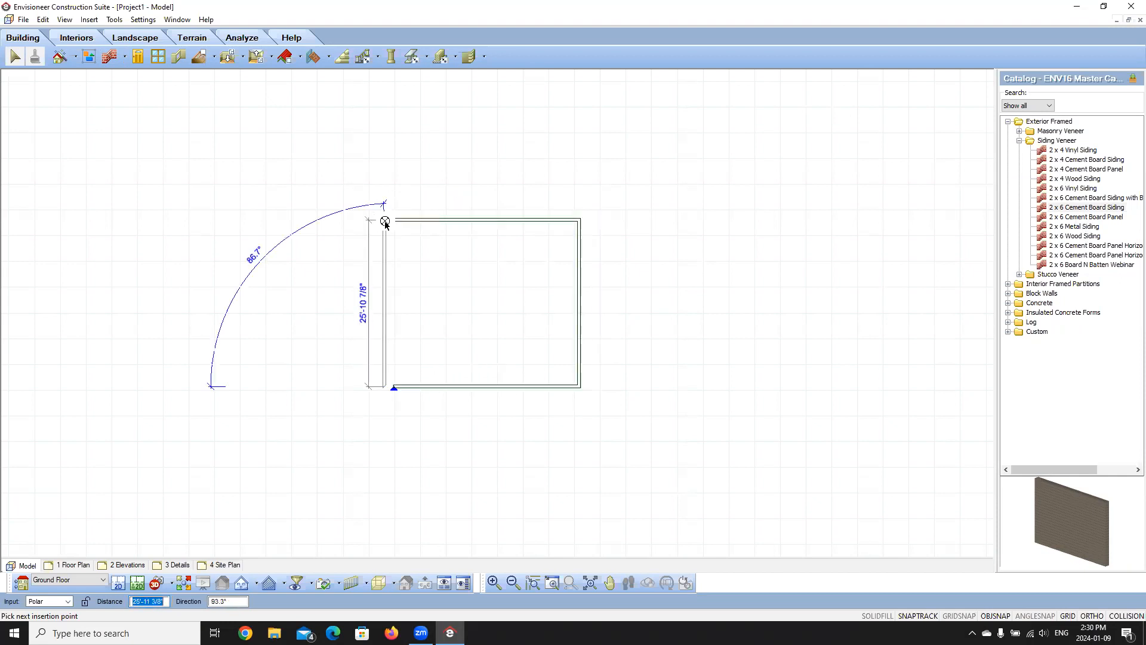
left_click(385, 224)
right_click(443, 263)
left_click(446, 265)
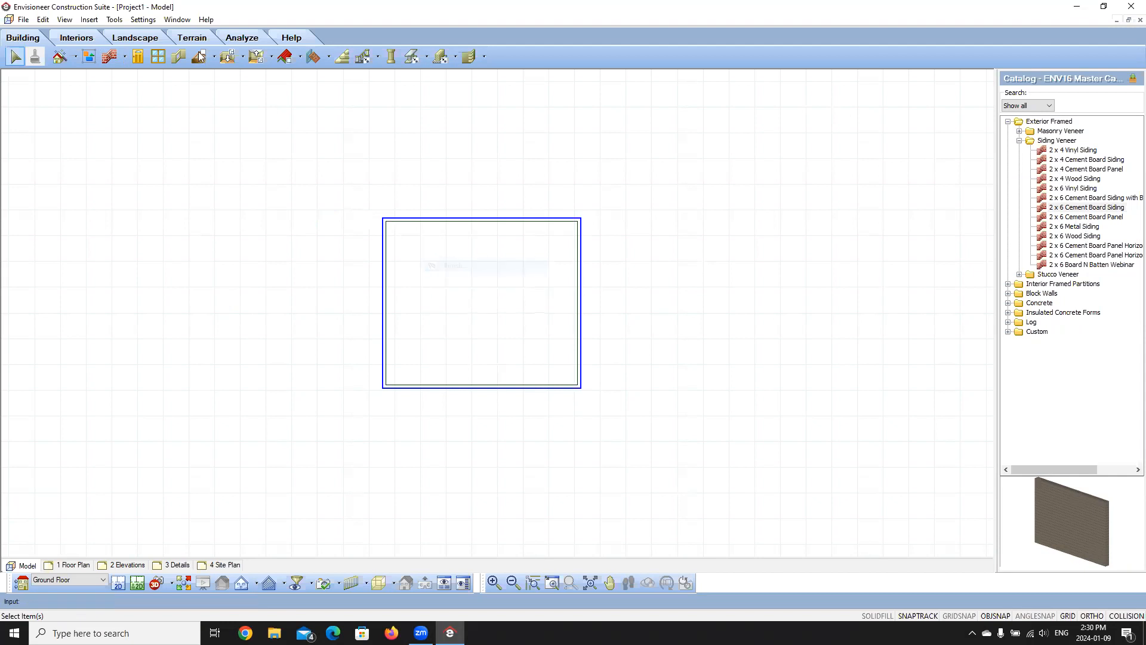
- Insert a 36" Decorative Entry Door 1 for 2x6 walls near the middle of the lower wall, about 14'-3" from its left corner
left_click(140, 57)
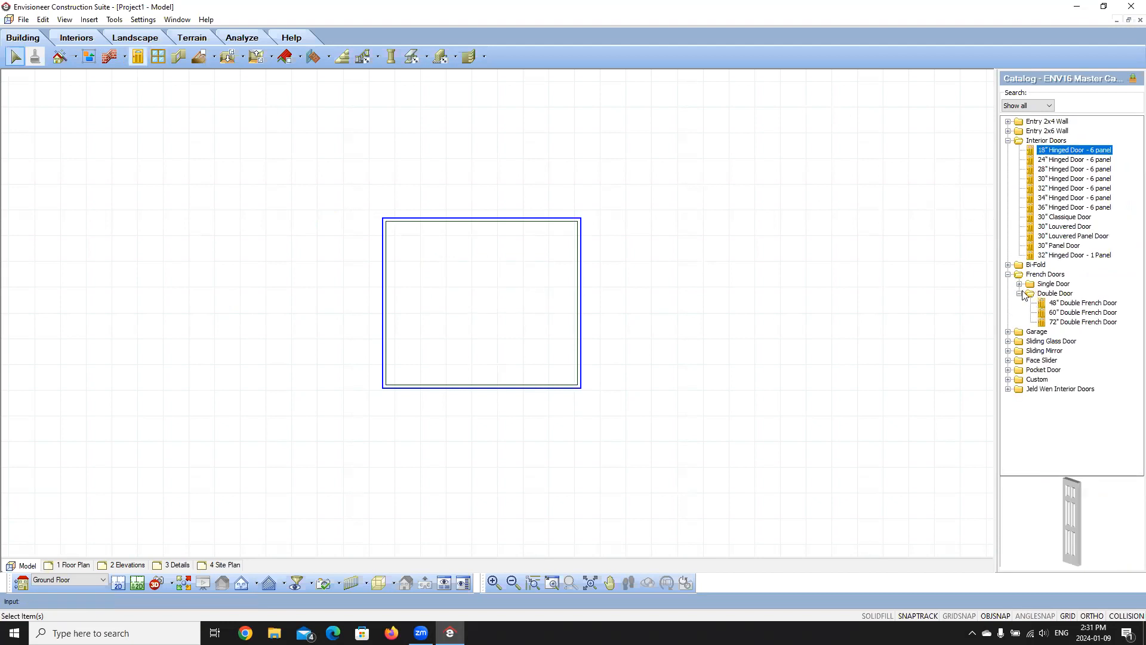
double_click(1014, 132)
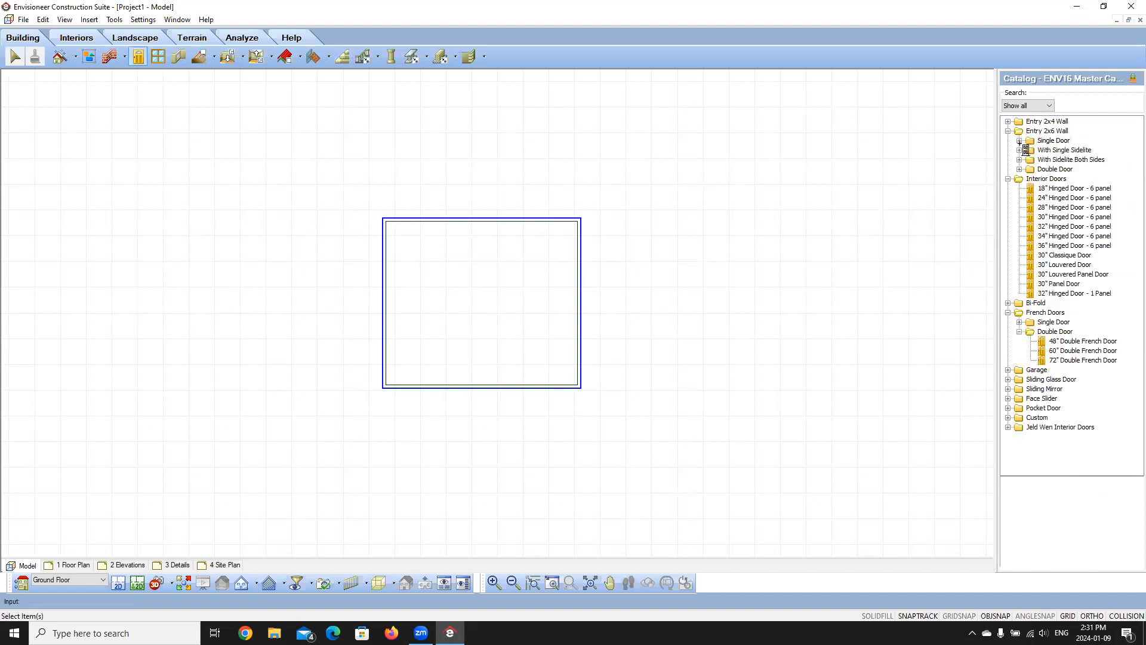
left_click(1020, 140)
left_click(1071, 151)
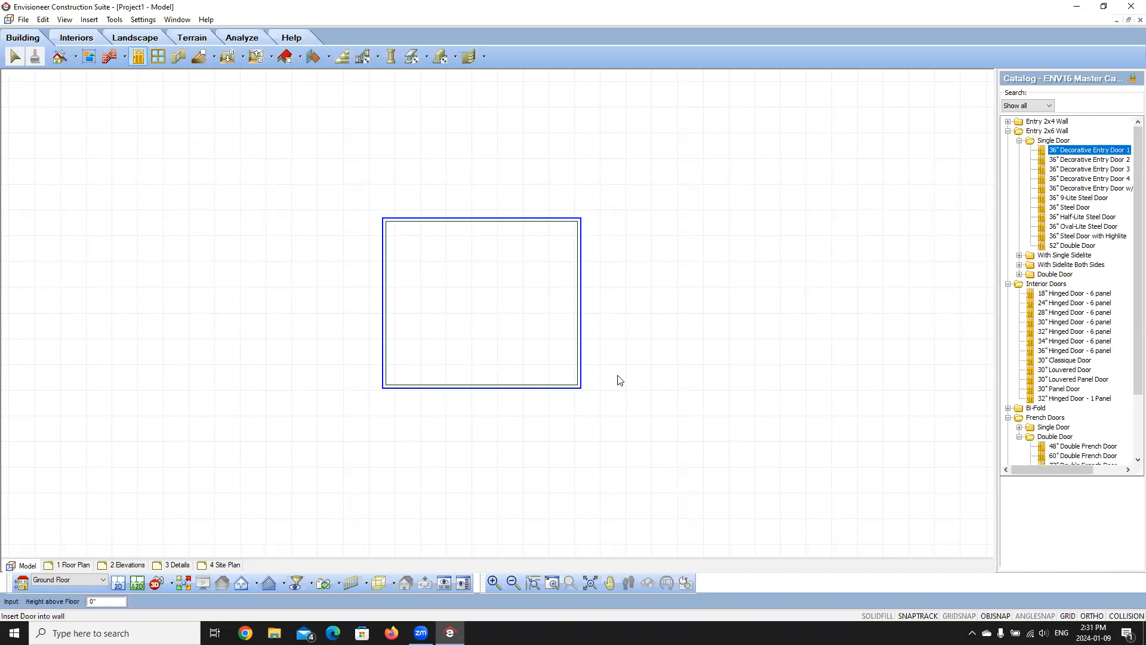
left_click(484, 384)
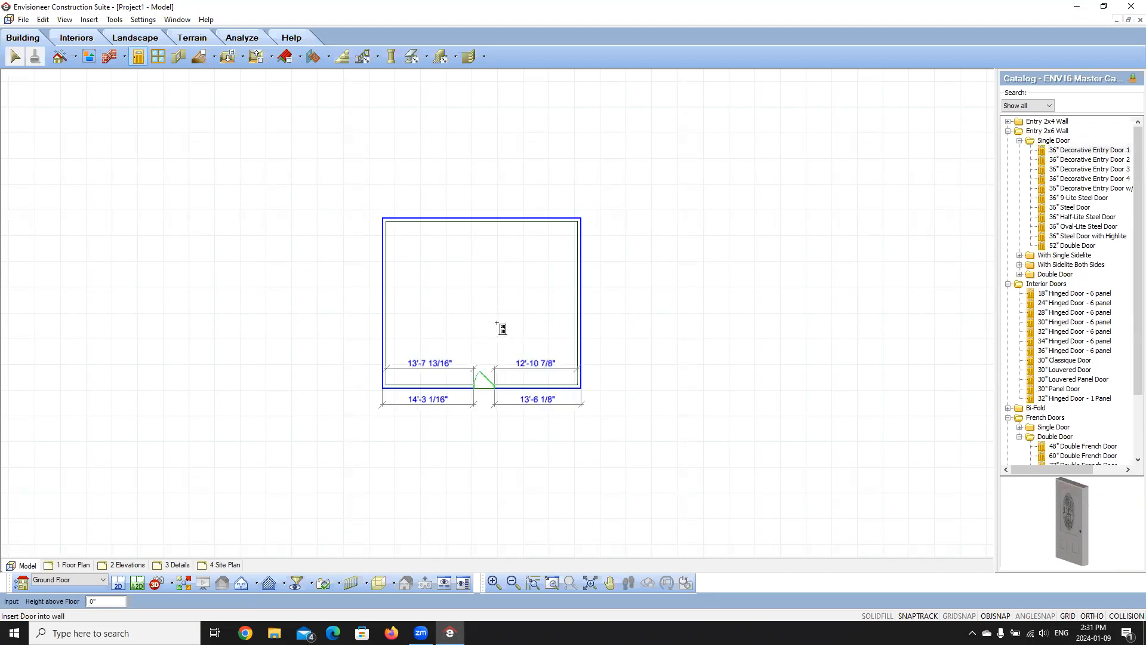
left_click(355, 203)
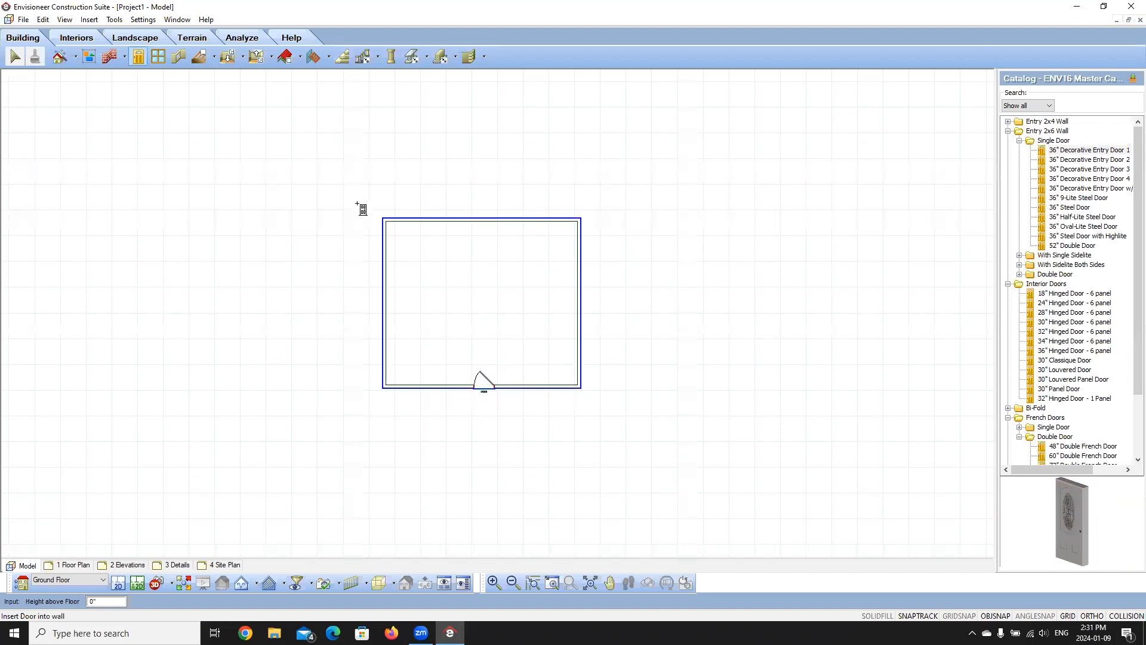
- Insert three 4'-8" X 3'-0" Double Casement windows: one on each side of the entry door and one near the middle of the opposite wall
left_click(159, 58)
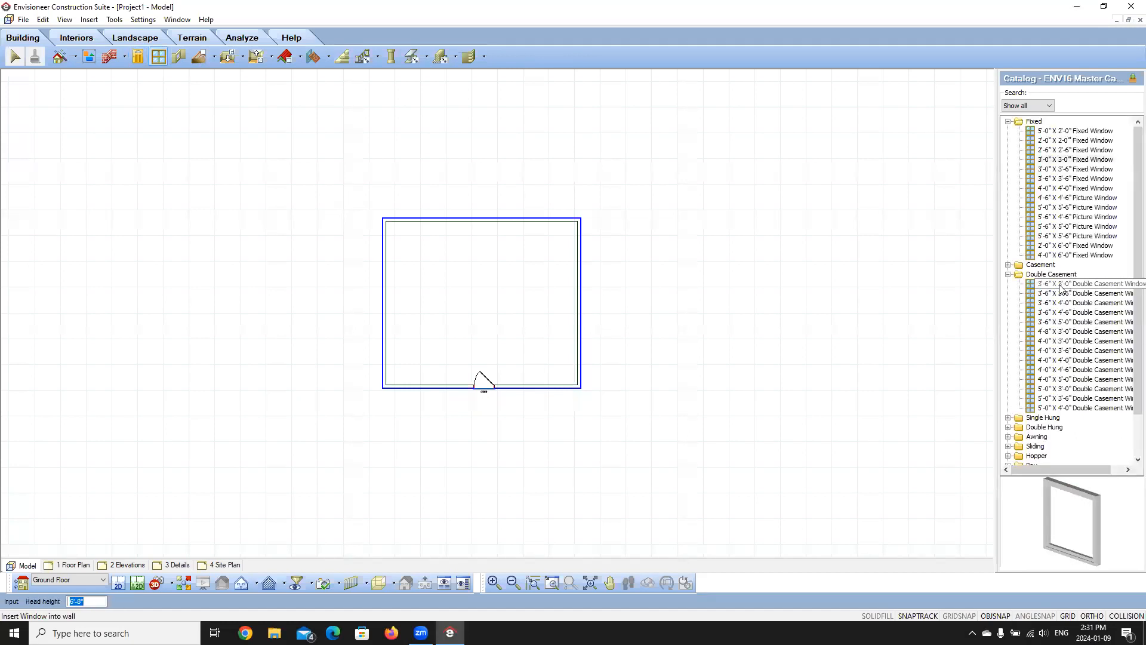
left_click(1062, 333)
left_click_drag(1061, 333, 476, 378)
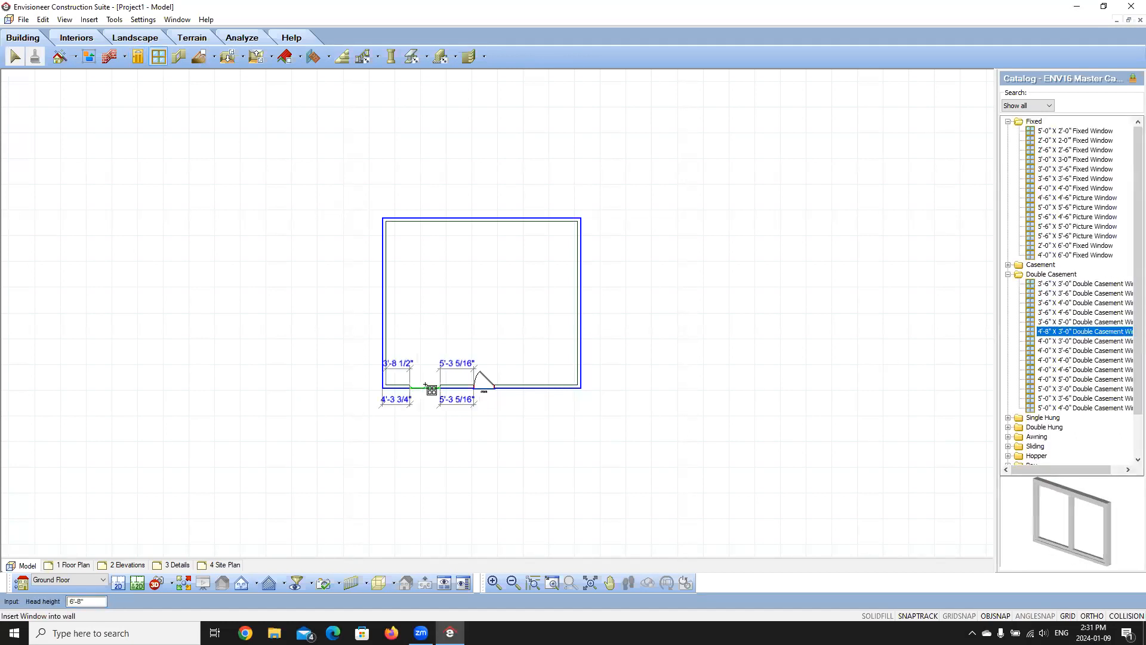
left_click(541, 388)
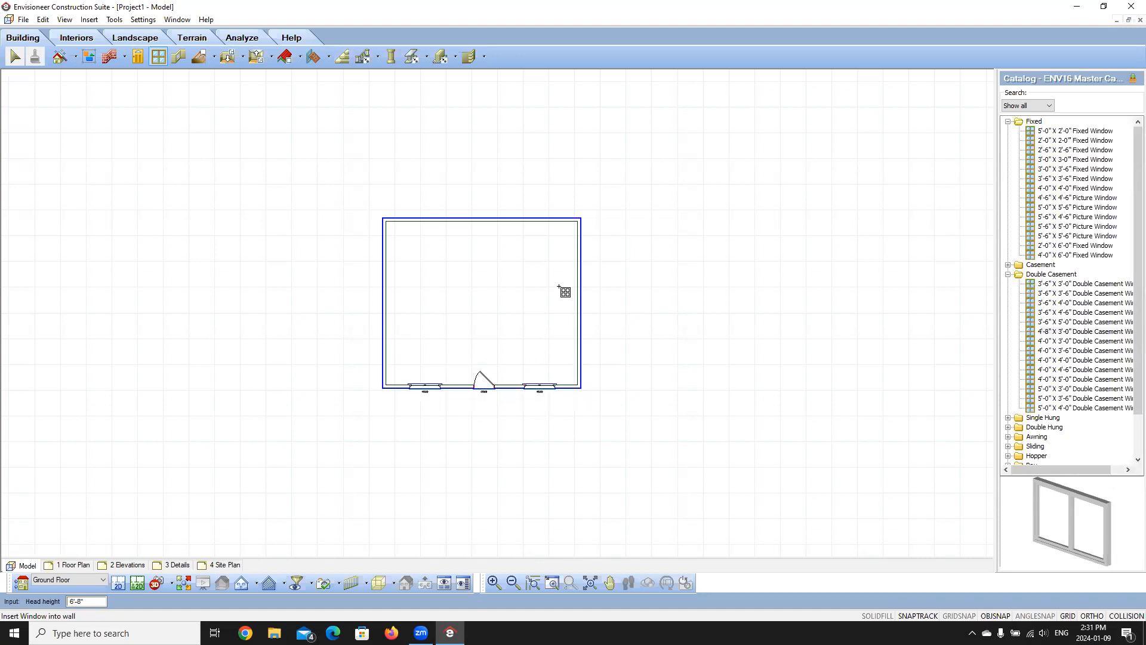
left_click(484, 222)
right_click(593, 241)
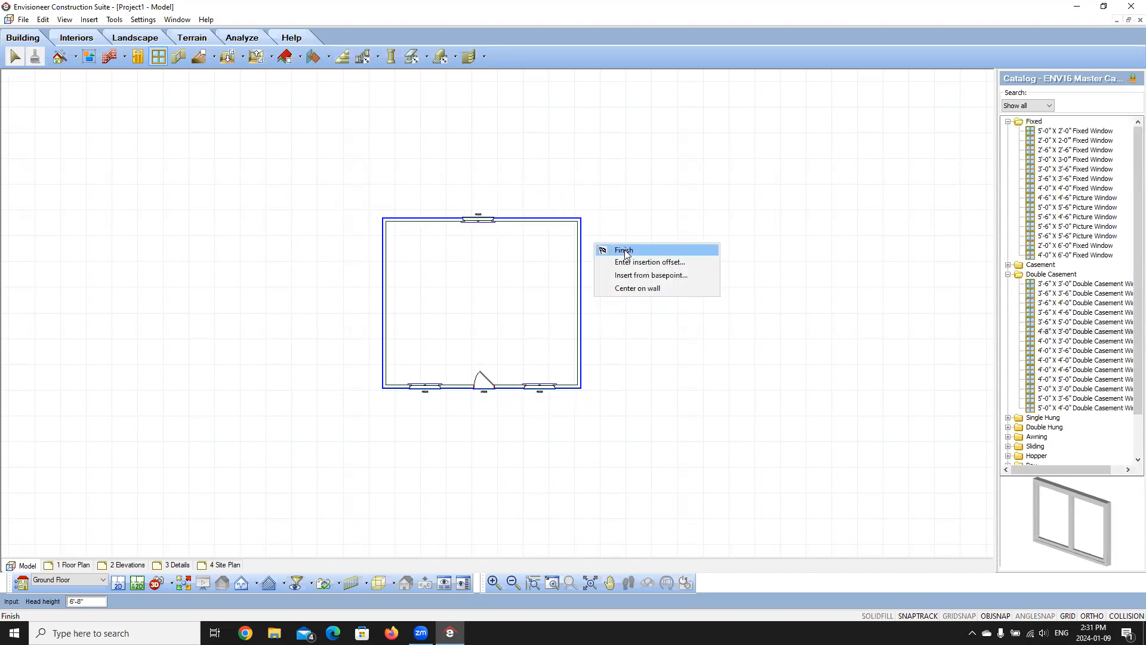
left_click(625, 250)
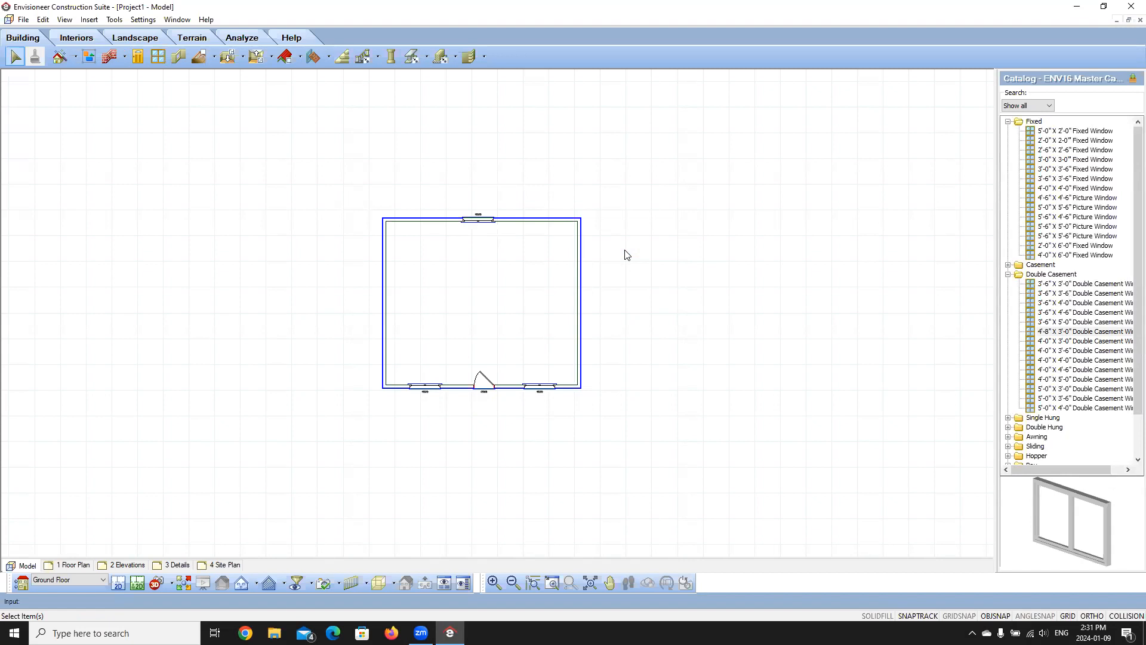
- Generate the project estimate and review its quantity report and cut list
left_click(113, 21)
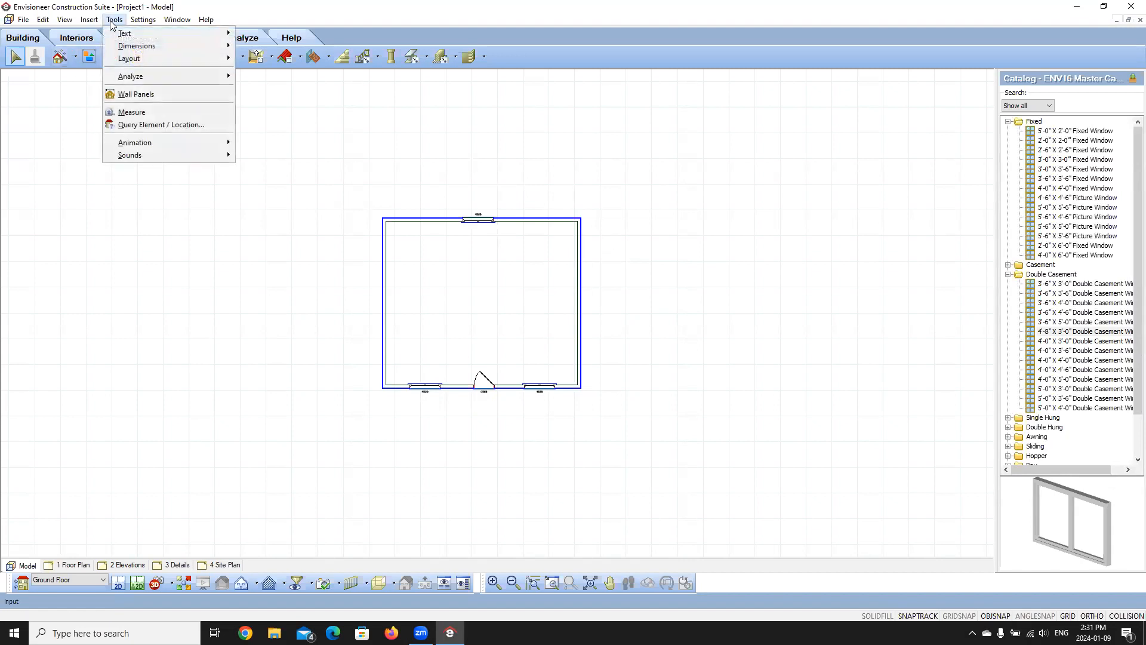
mouse_move(139, 83)
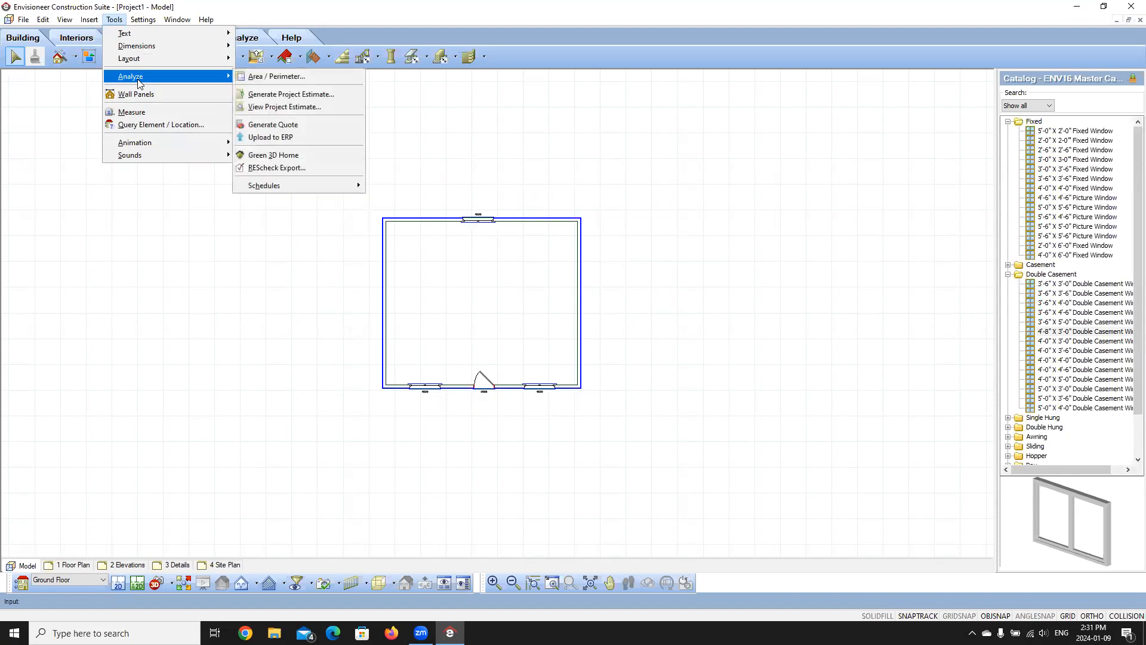
left_click(273, 95)
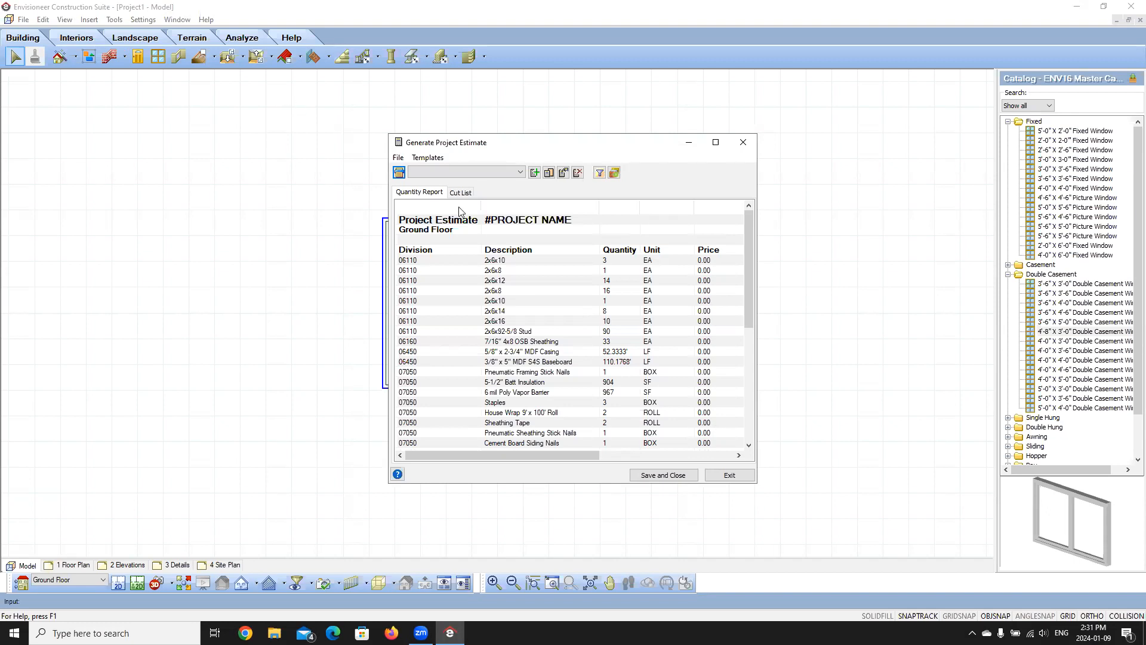
scroll(526, 283, "down", 7)
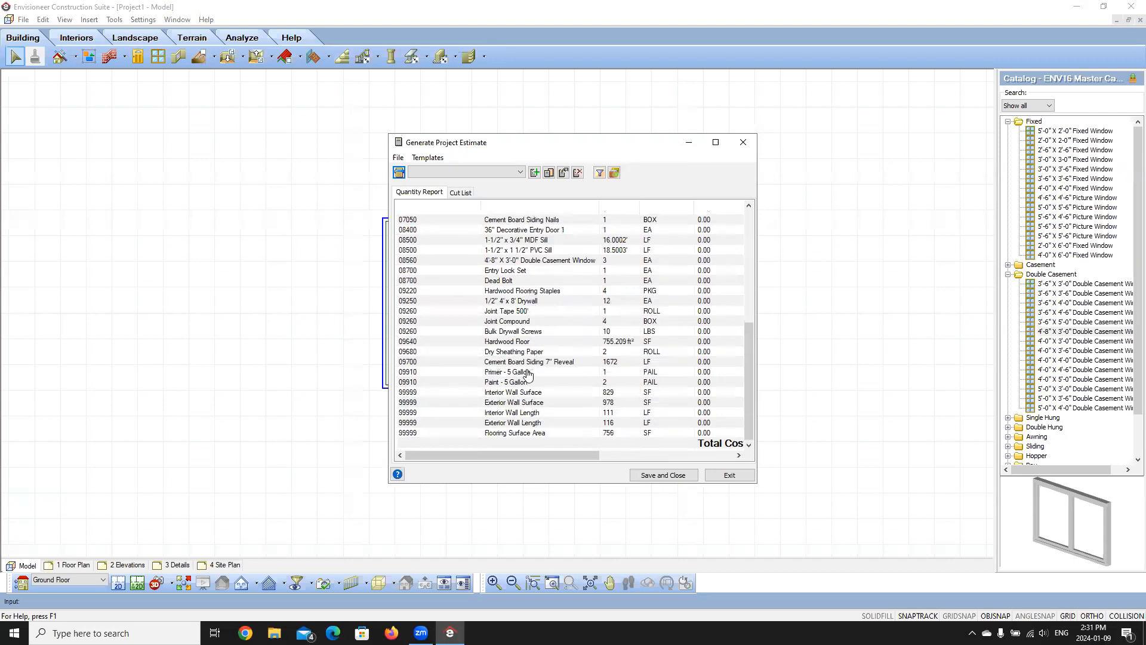
scroll(528, 298, "up", 7)
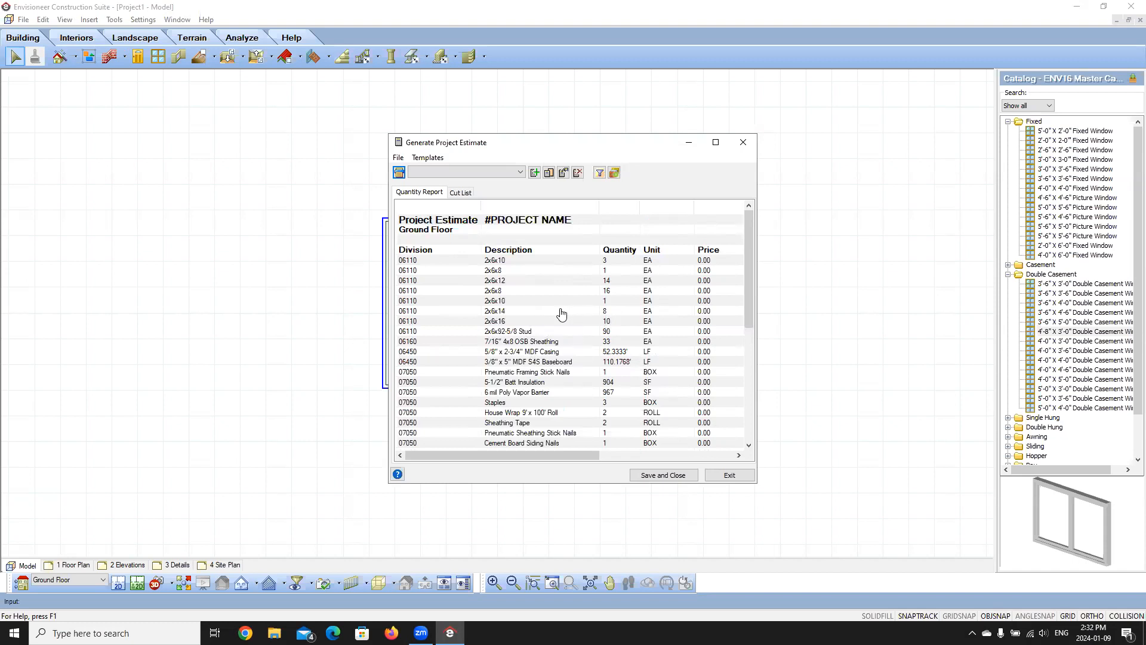
left_click(466, 195)
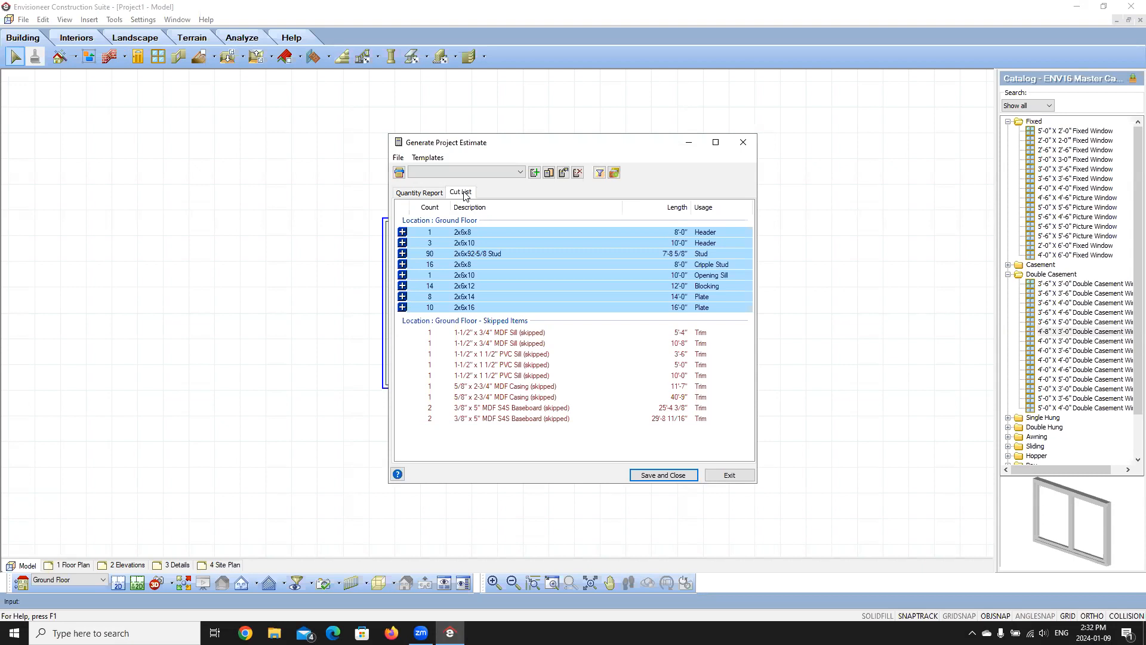
left_click(426, 194)
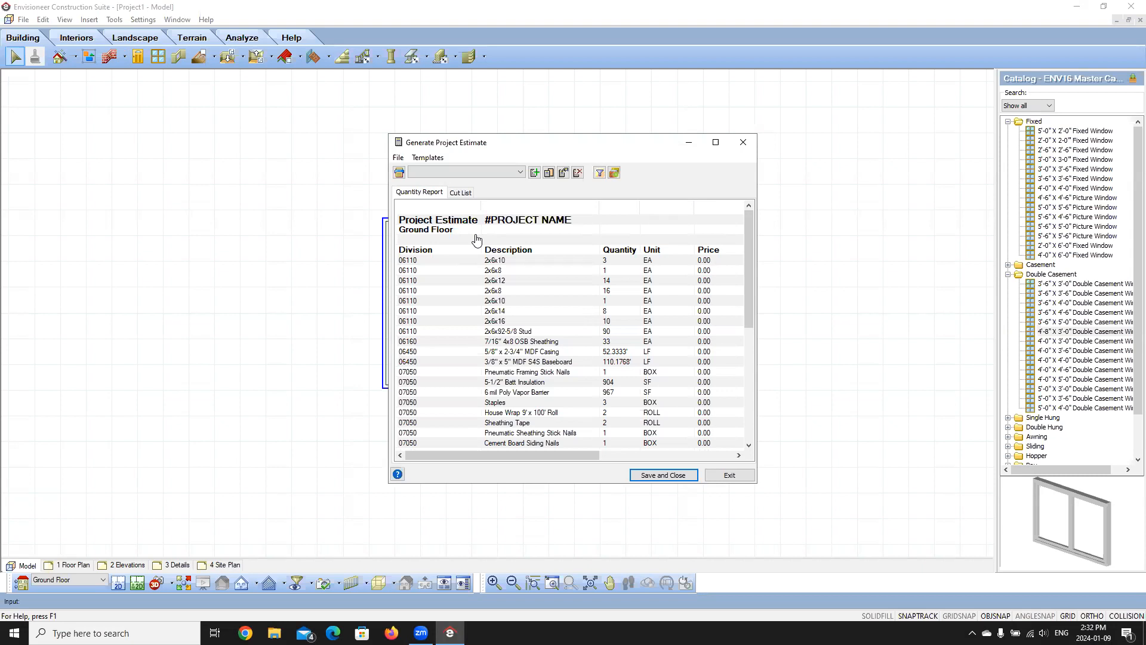
- Look through the available report templates, and open the Standard Report Form TEST template for editing
left_click(520, 172)
left_click(460, 183)
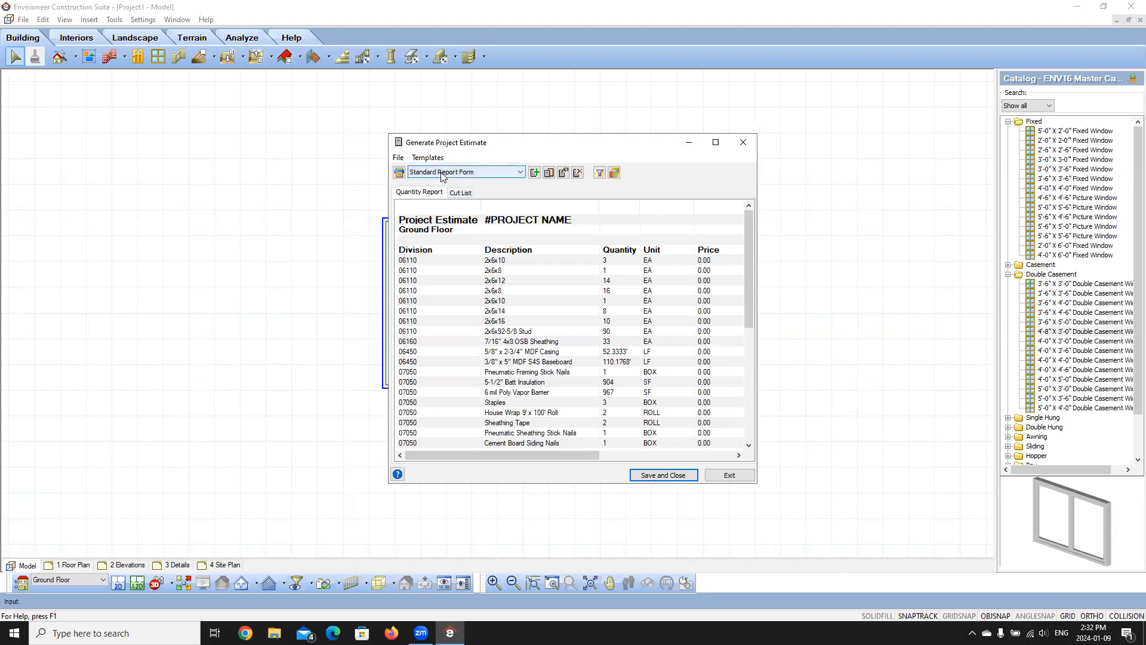
left_click(523, 173)
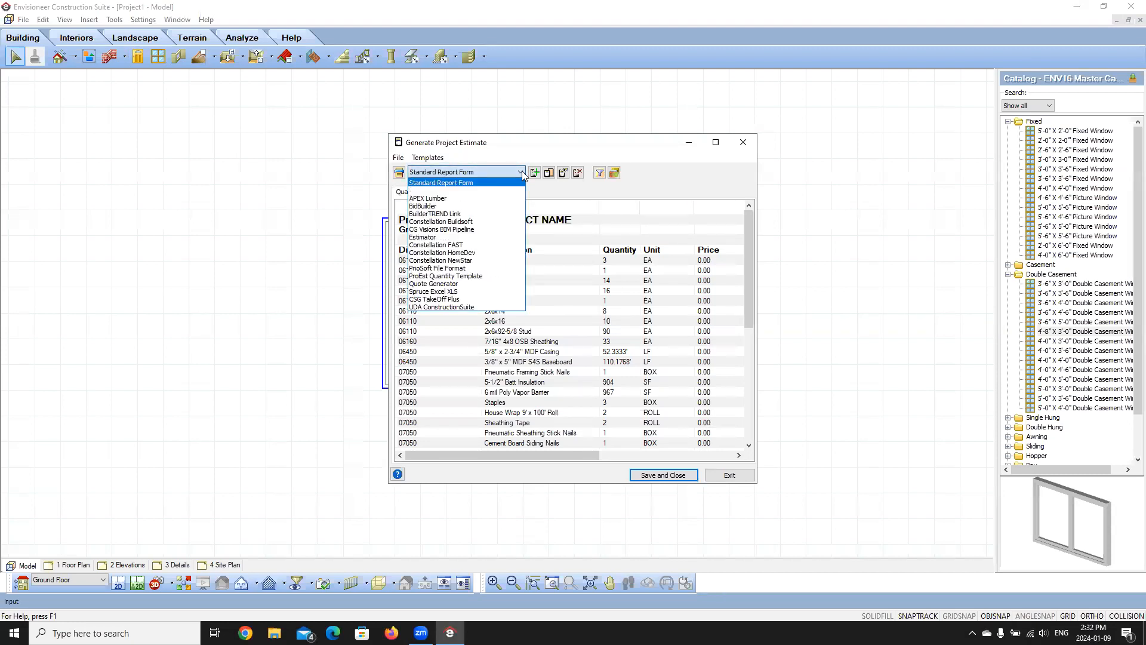
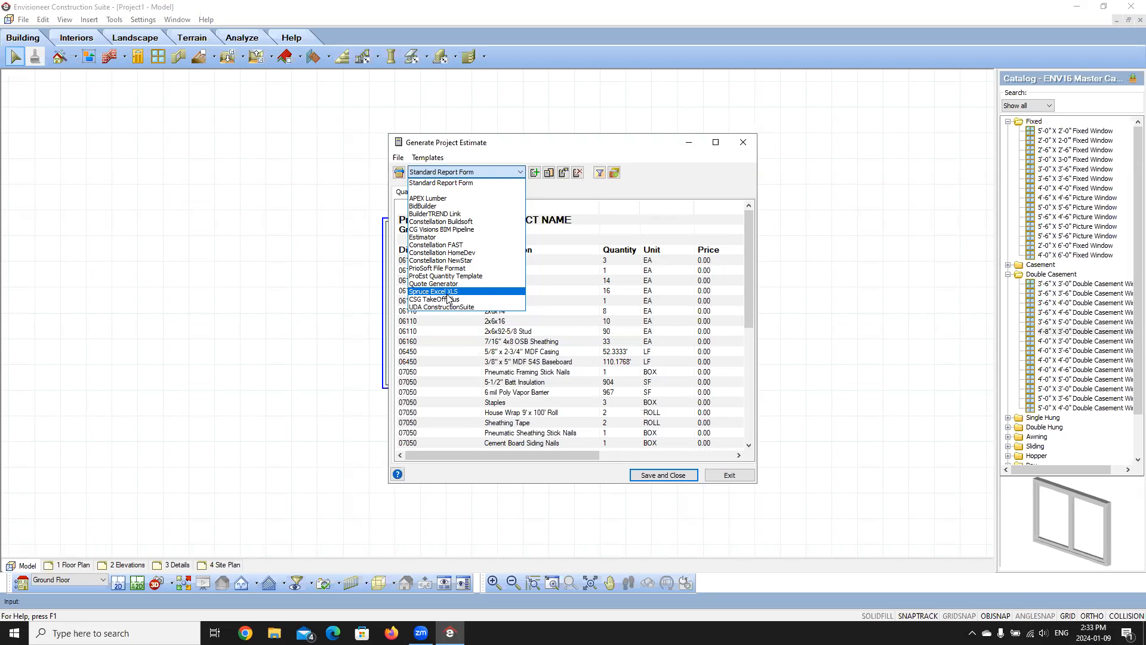
left_click(455, 191)
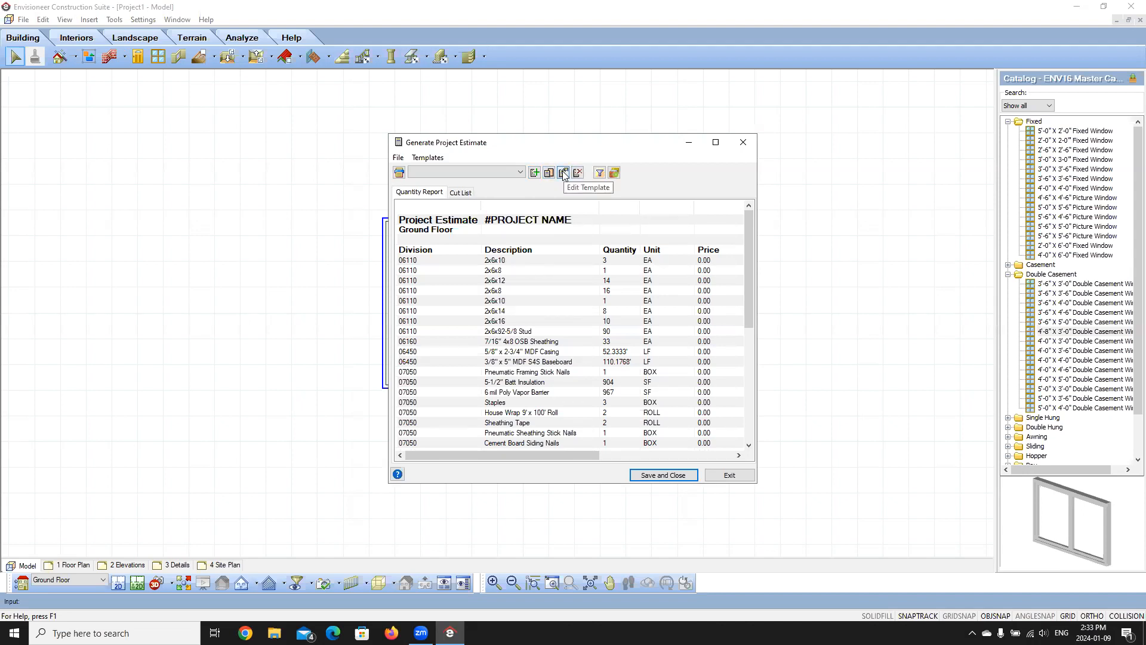
left_click(563, 173)
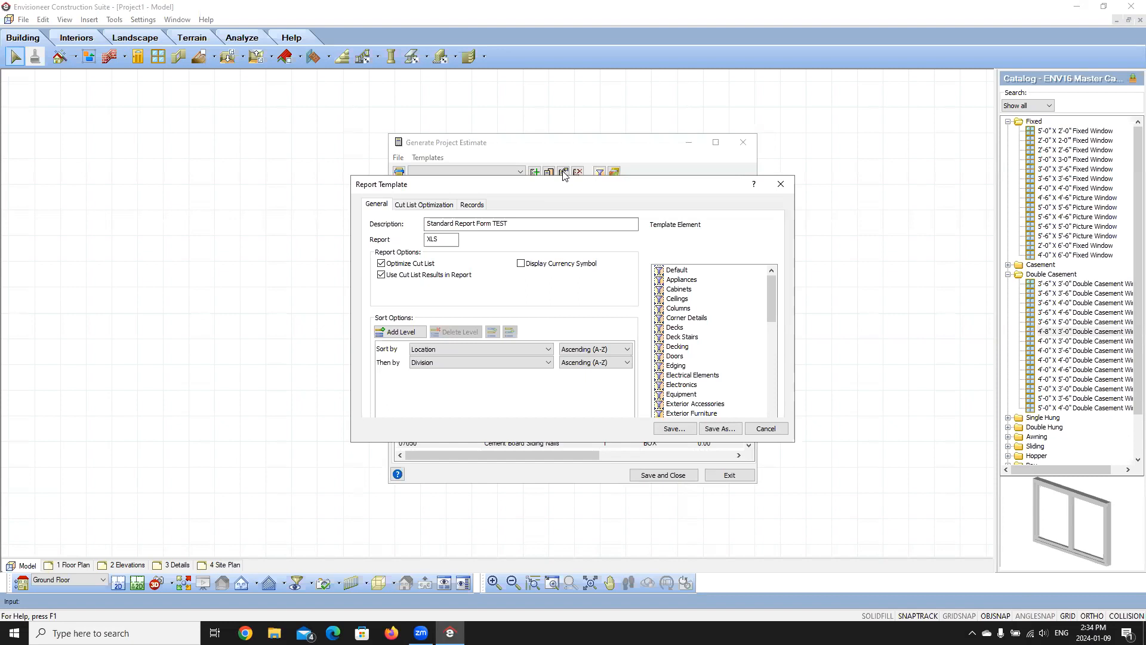
- Review the template's general options and element list, and the cut list optimization rules for long members and one piece per purchased length
left_click(526, 223)
left_click_drag(770, 311, 778, 415)
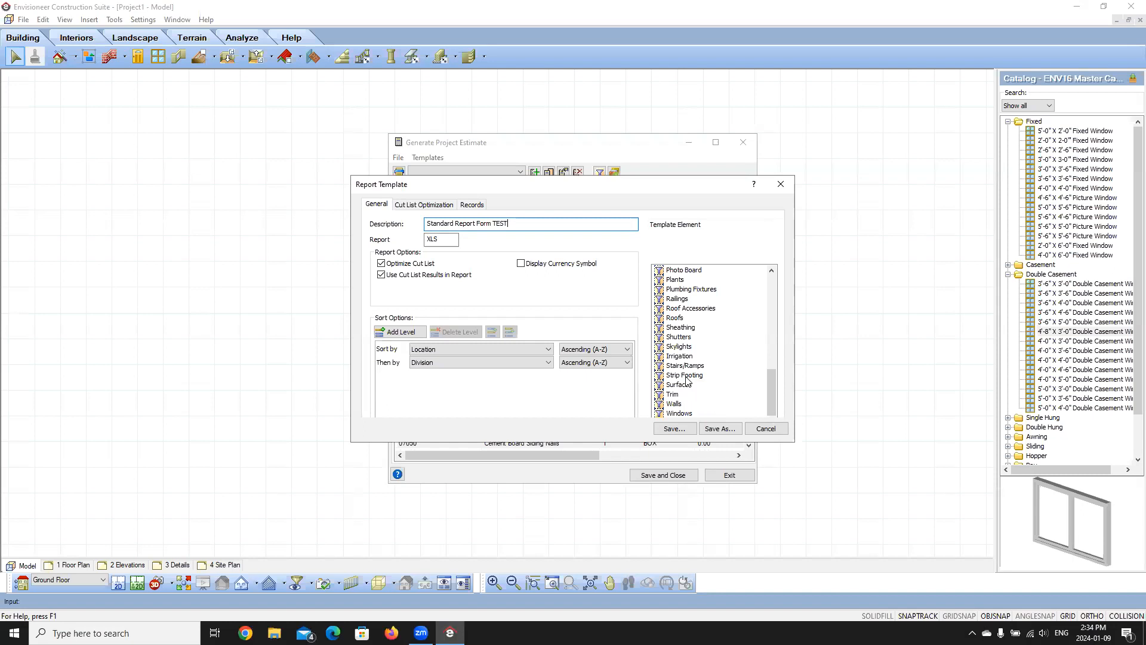
left_click(416, 205)
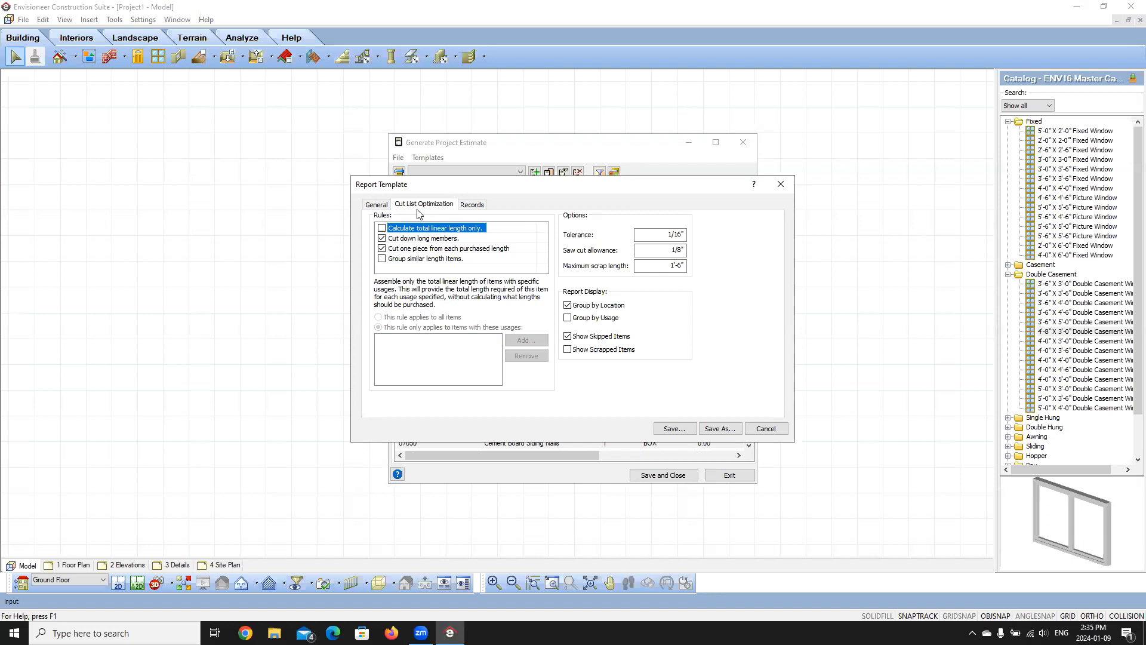
left_click(439, 239)
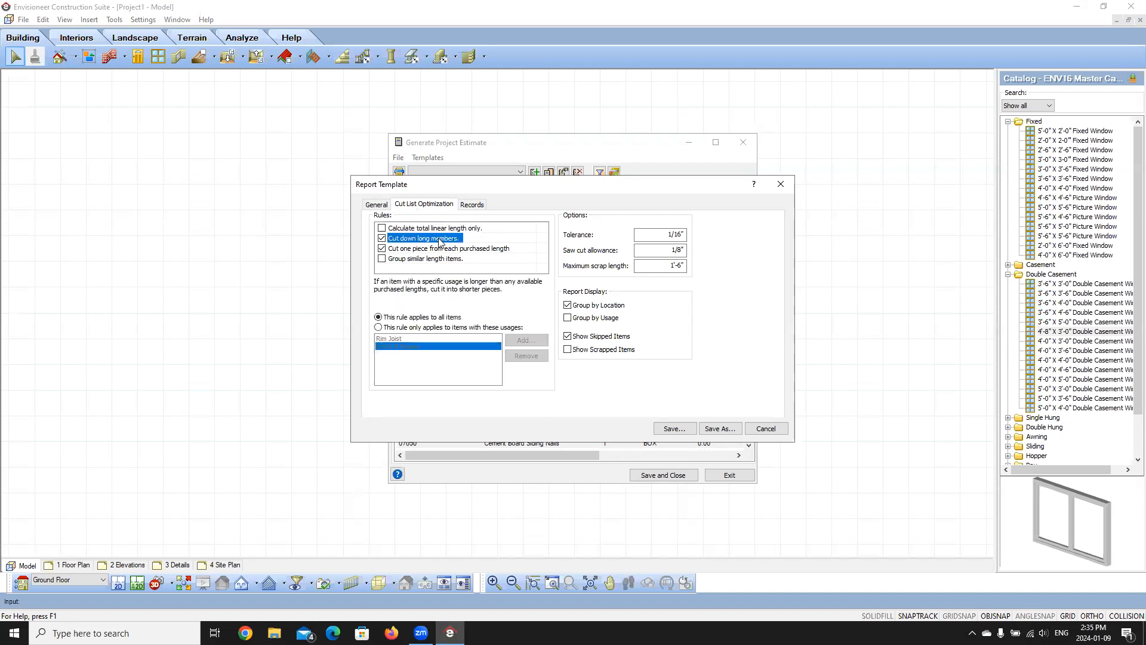
left_click(440, 250)
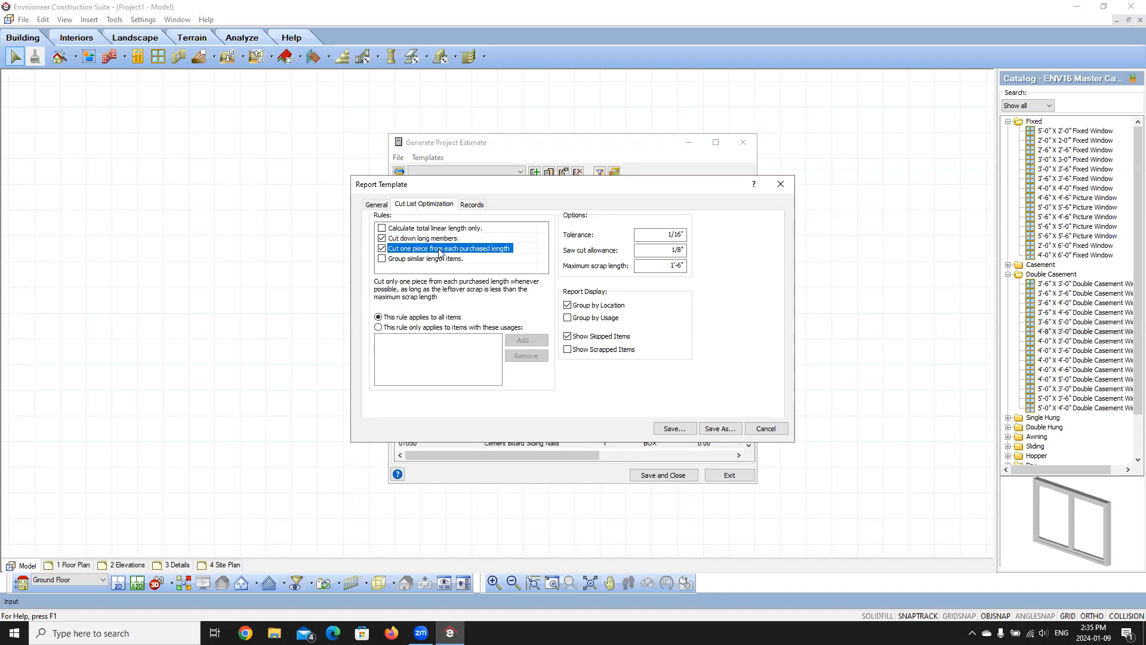
left_click(381, 228)
left_click(382, 238)
left_click(382, 238)
- Inspect the record field definitions of the Main Header and Sort Level 1 Heading alongside the quantity report
left_click(473, 205)
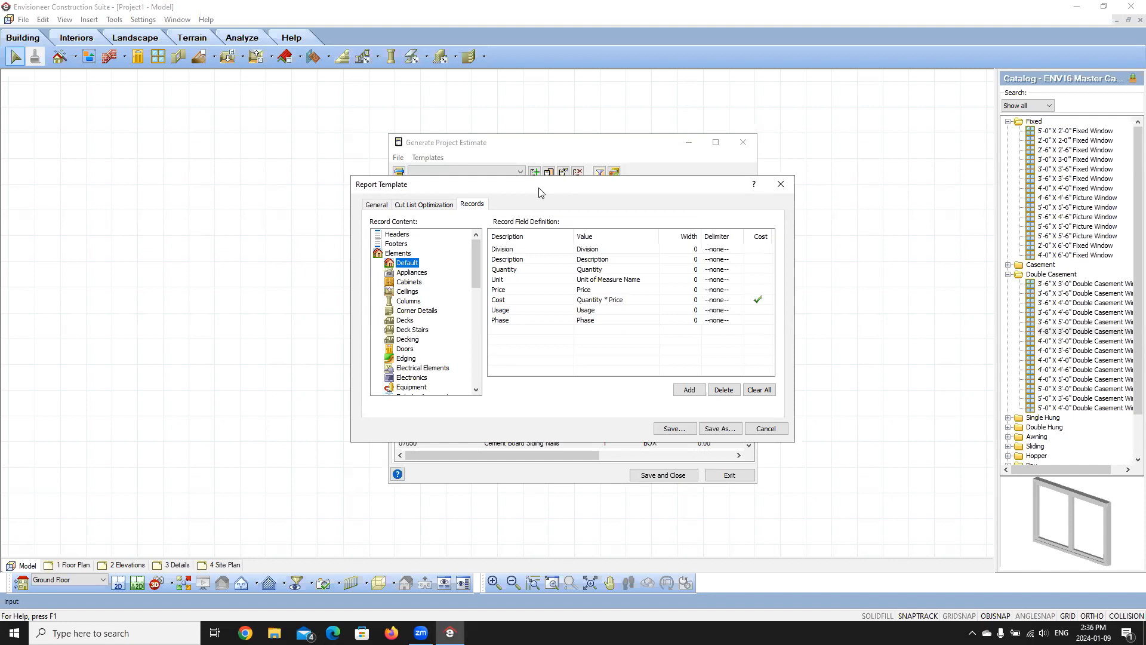
left_click_drag(539, 192, 404, 338)
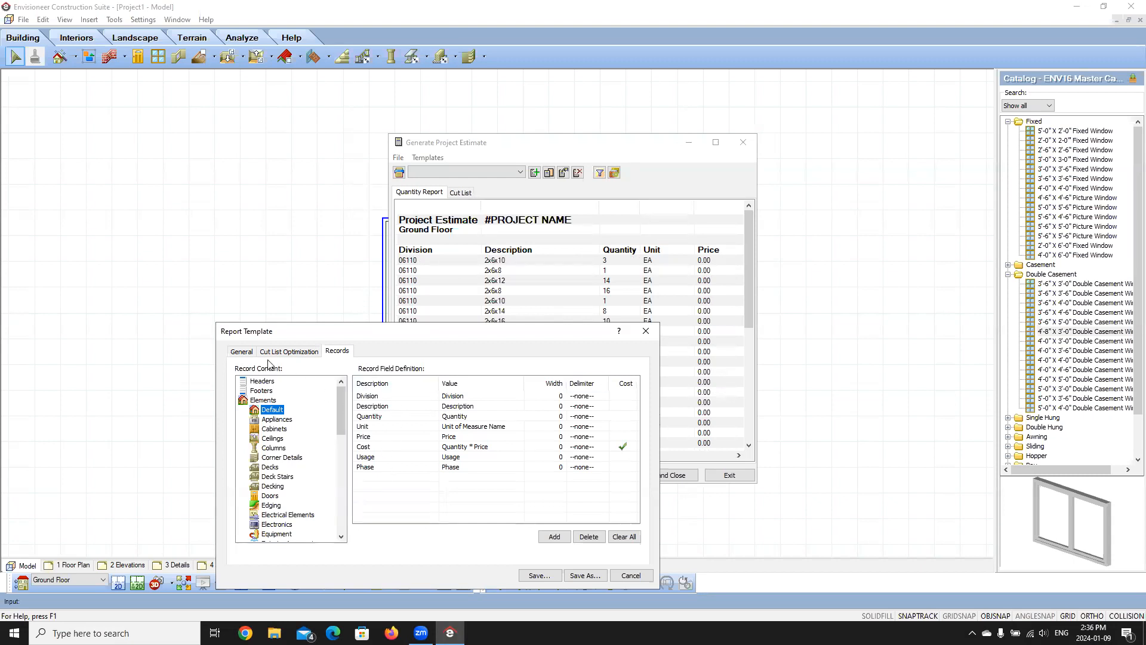
left_click(266, 383)
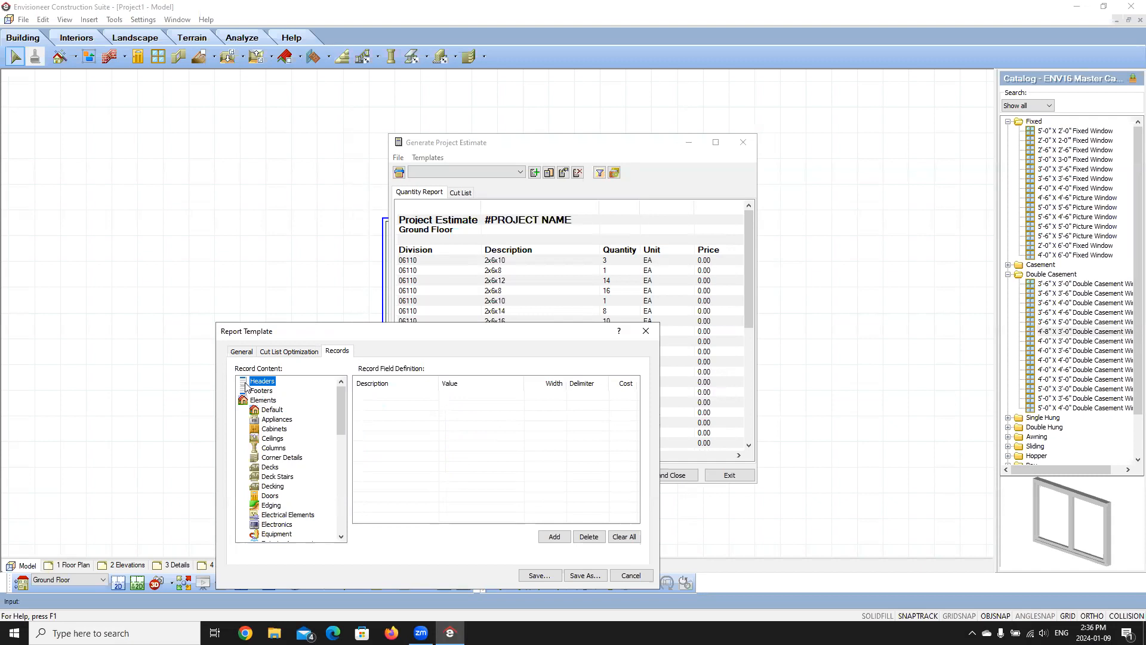
double_click(266, 382)
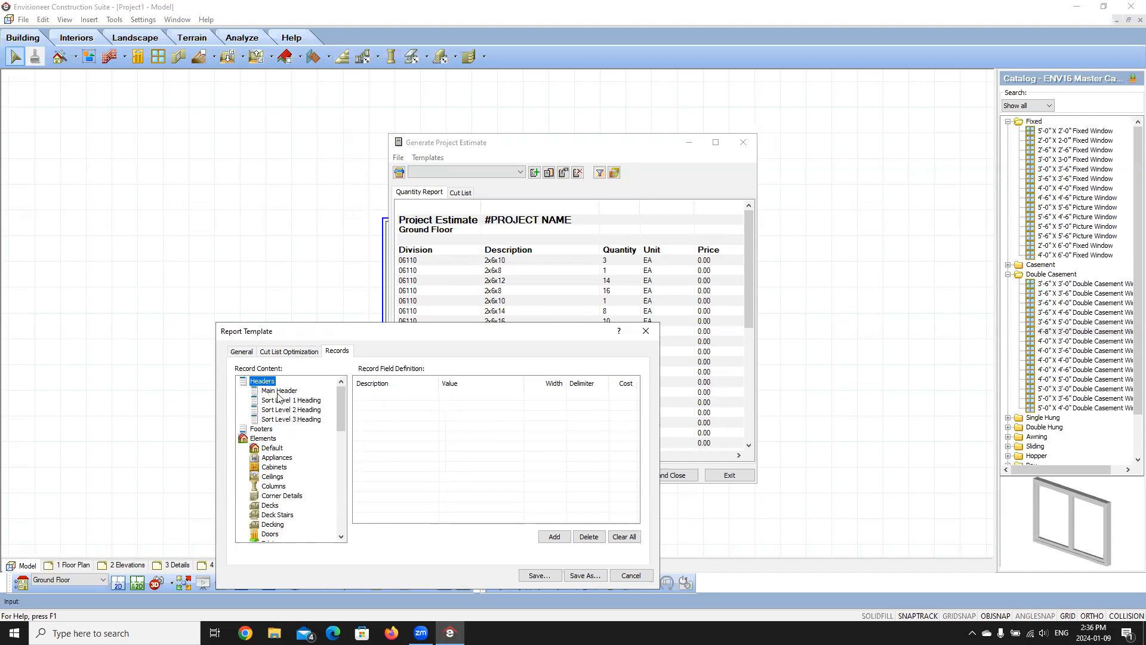
left_click(278, 392)
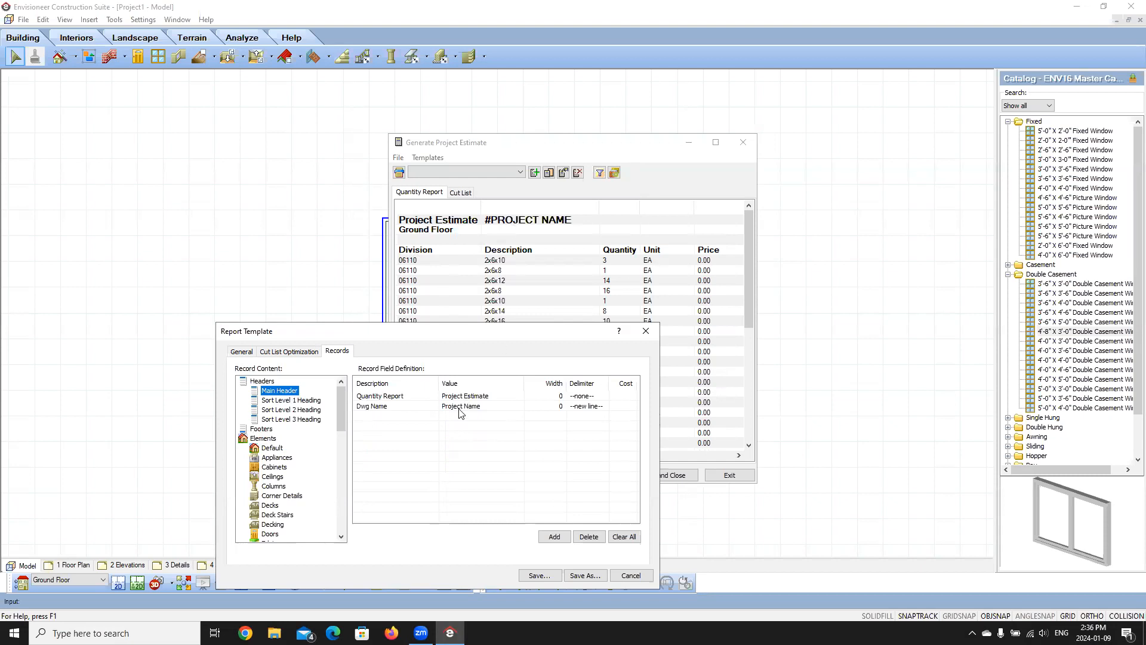
left_click(291, 401)
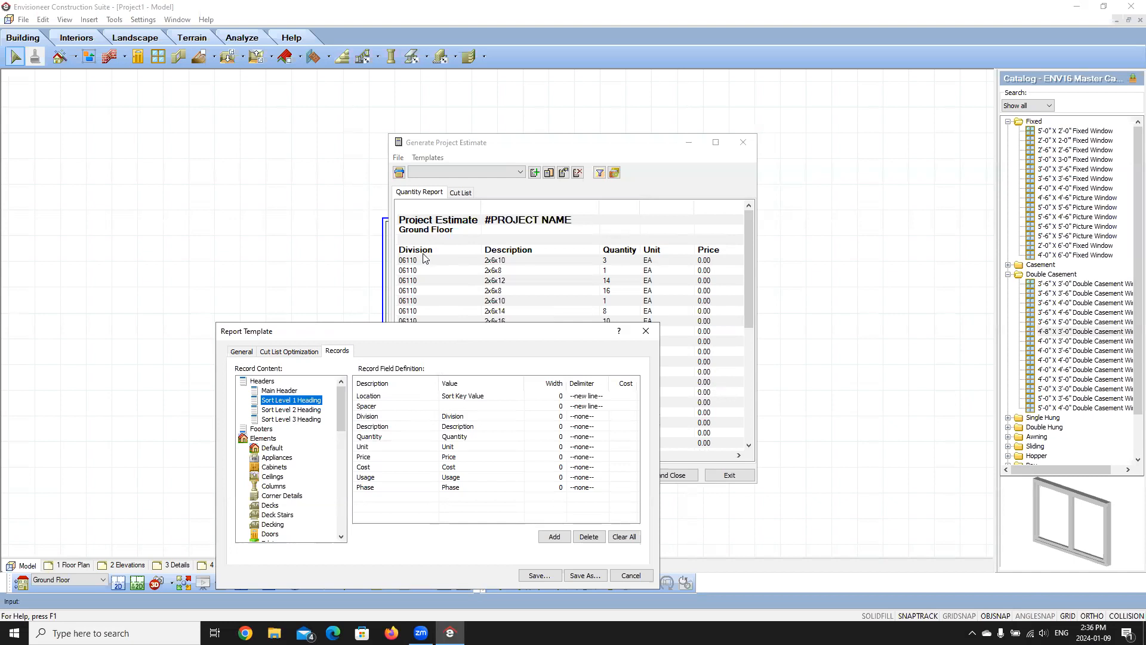
- Go through the Sort Level 1 Heading fields and compare them with the Sort Level 2, Sort Level 3 and Main Header definitions
left_click(370, 417)
key("Down")
key("Down")
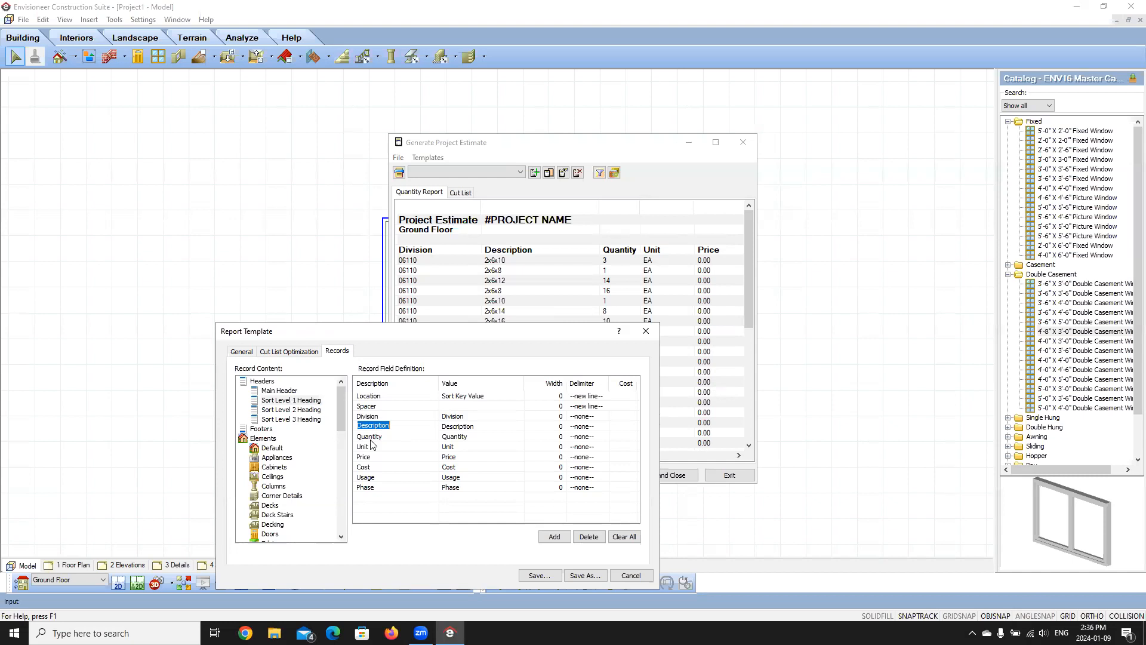
key("Down")
key("Down")
left_click(278, 411)
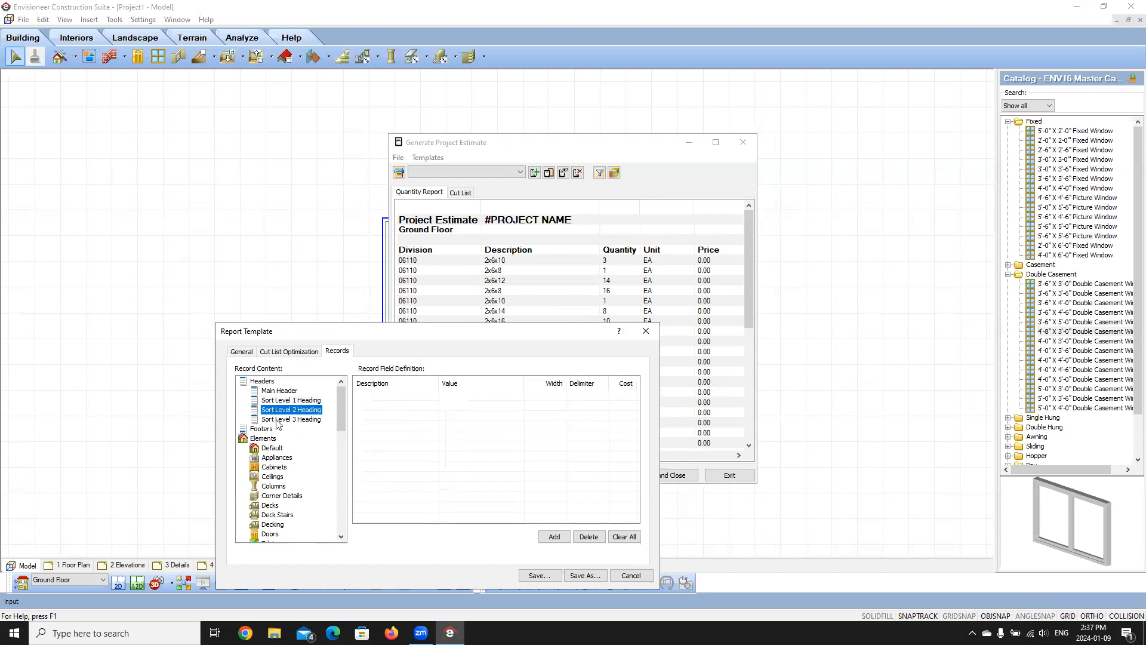
left_click(277, 420)
left_click(279, 391)
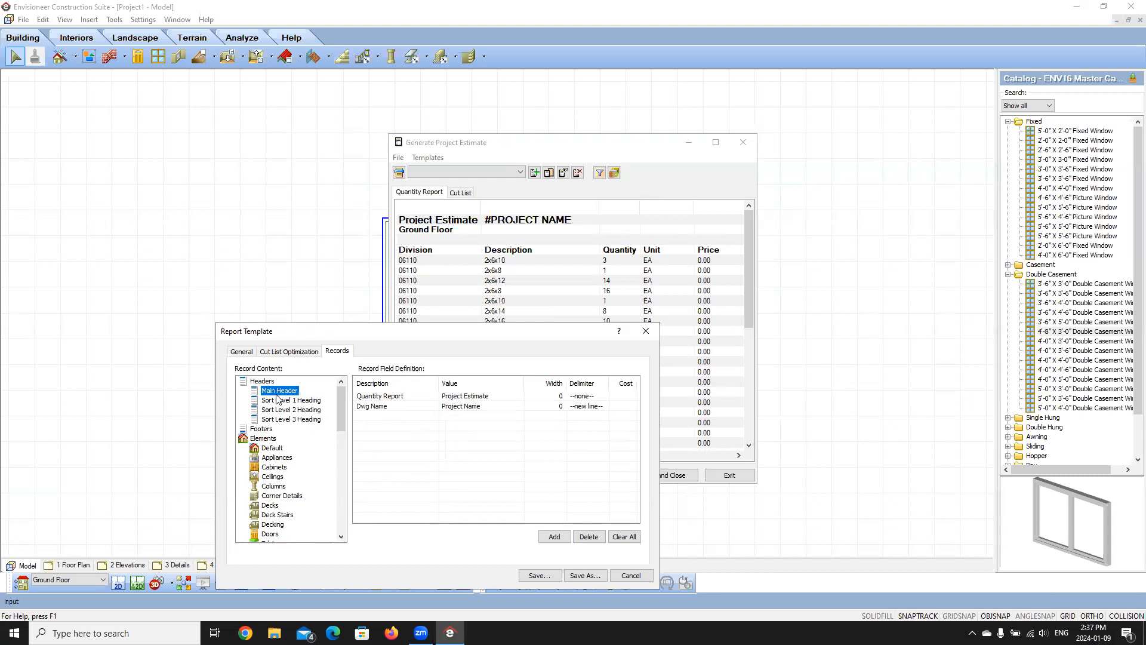
left_click(292, 402)
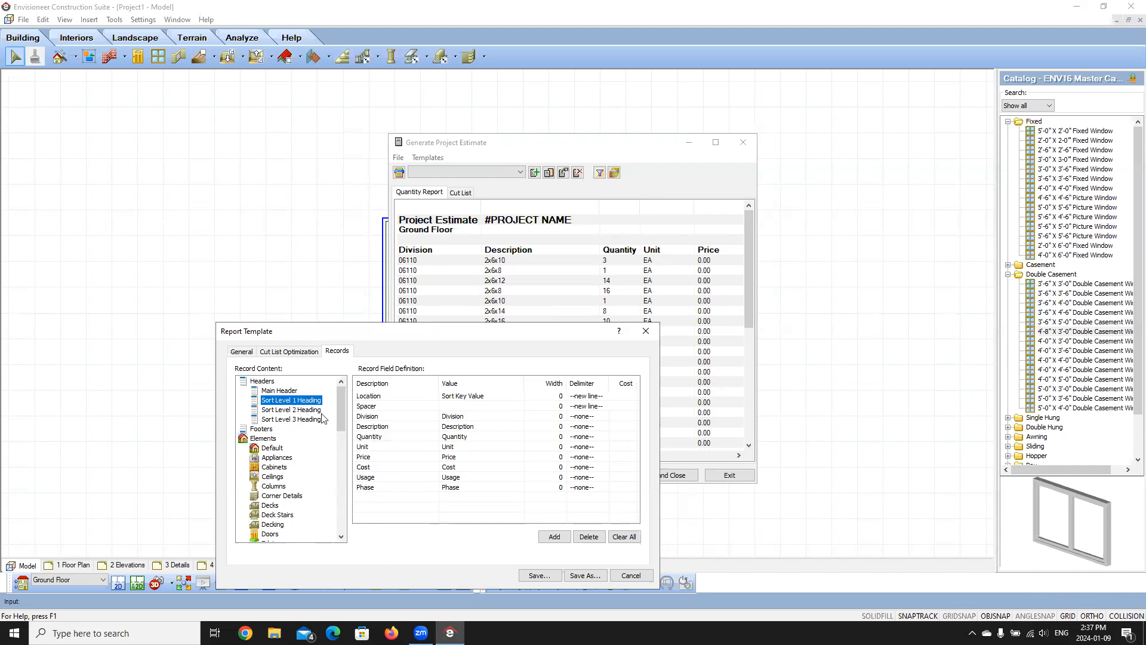
- Close the report template and exit the project estimate without saving
left_click(643, 573)
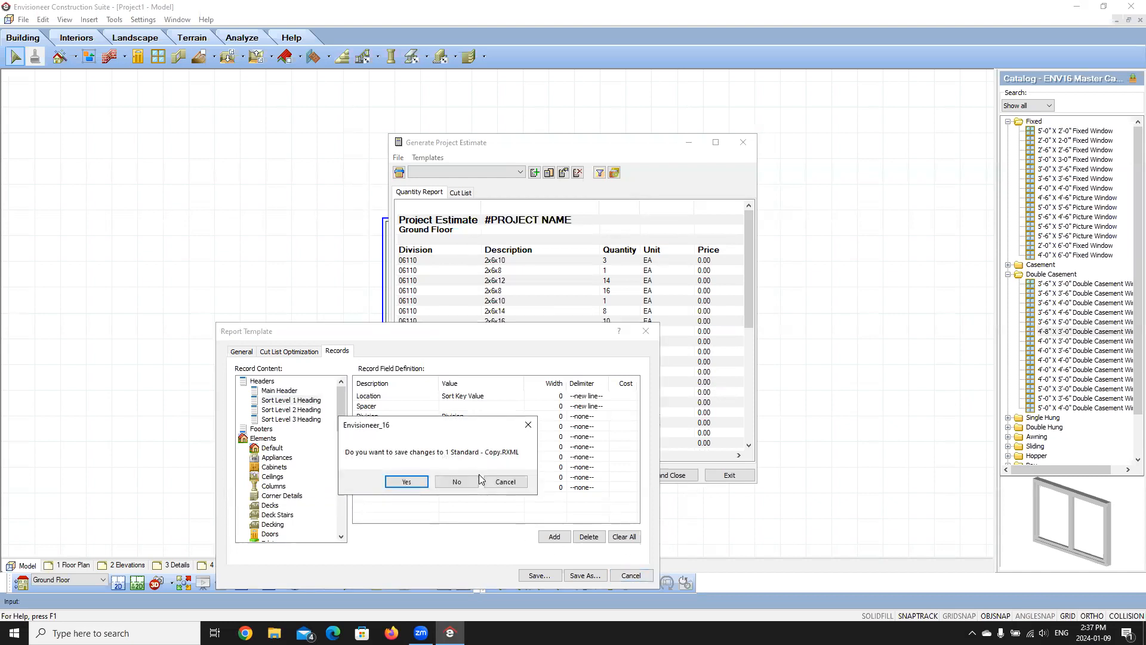
left_click(505, 483)
left_click(630, 575)
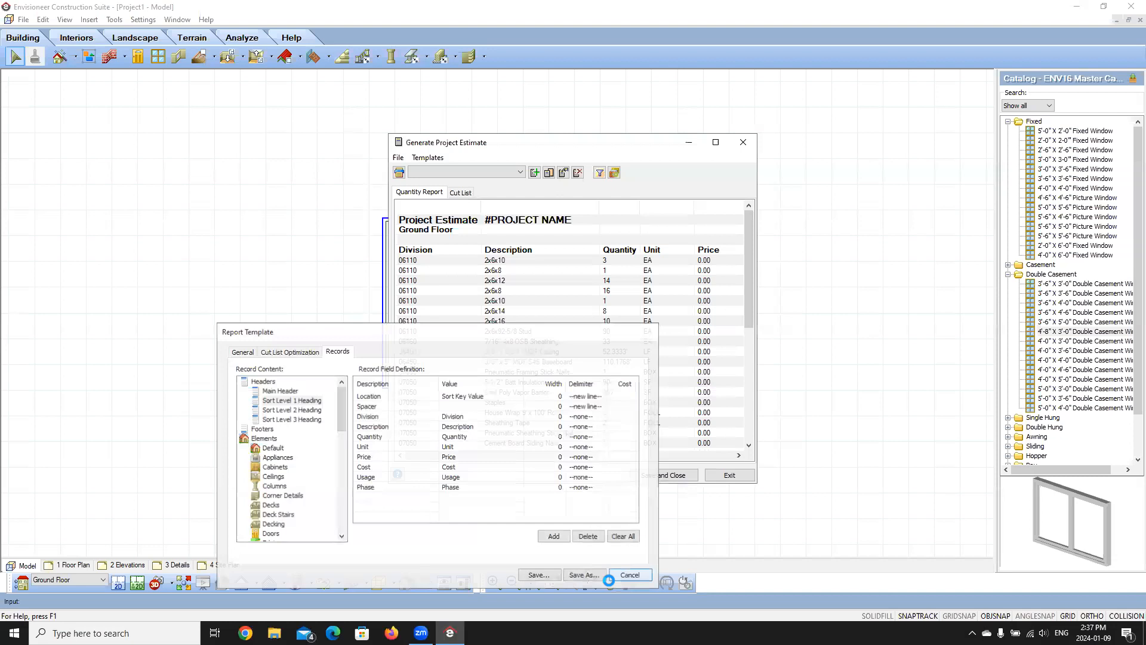
left_click(720, 477)
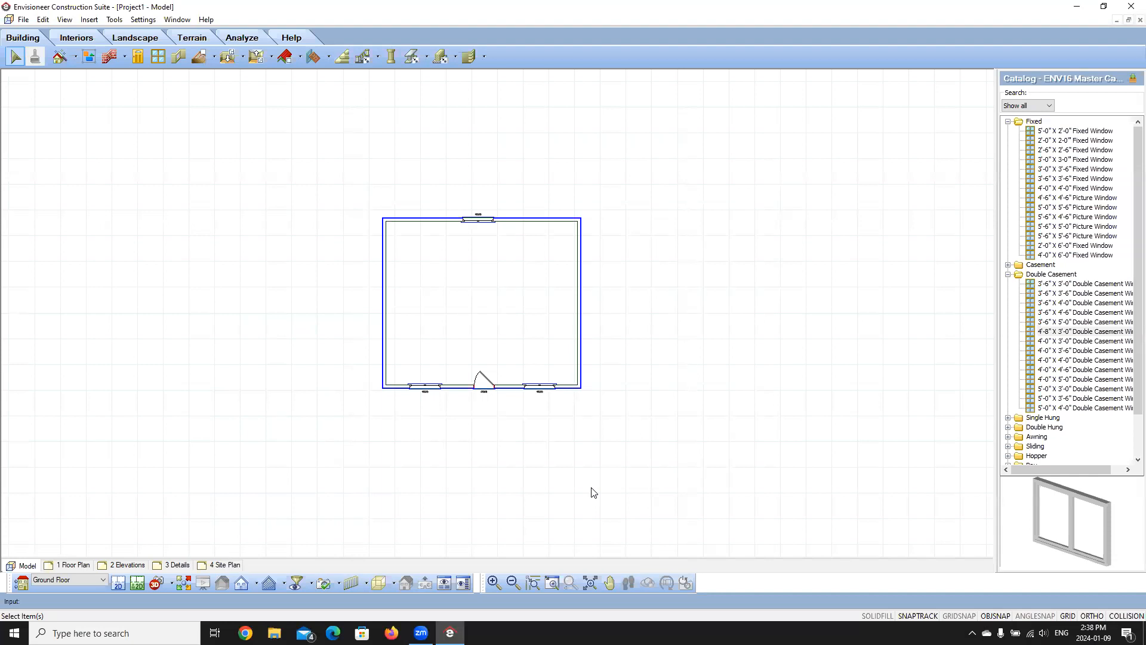
- Generate a quote from the model, loading the version from Envisioneer and accepting the zero-cost price adjustment
left_click(112, 22)
mouse_move(137, 81)
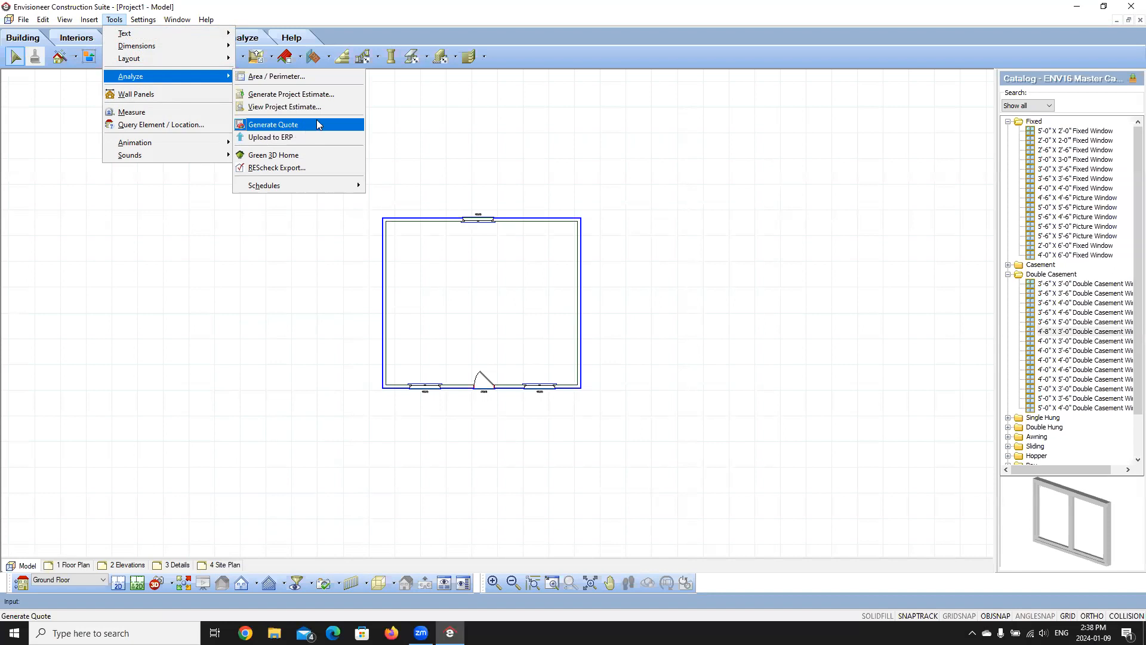
left_click(89, 19)
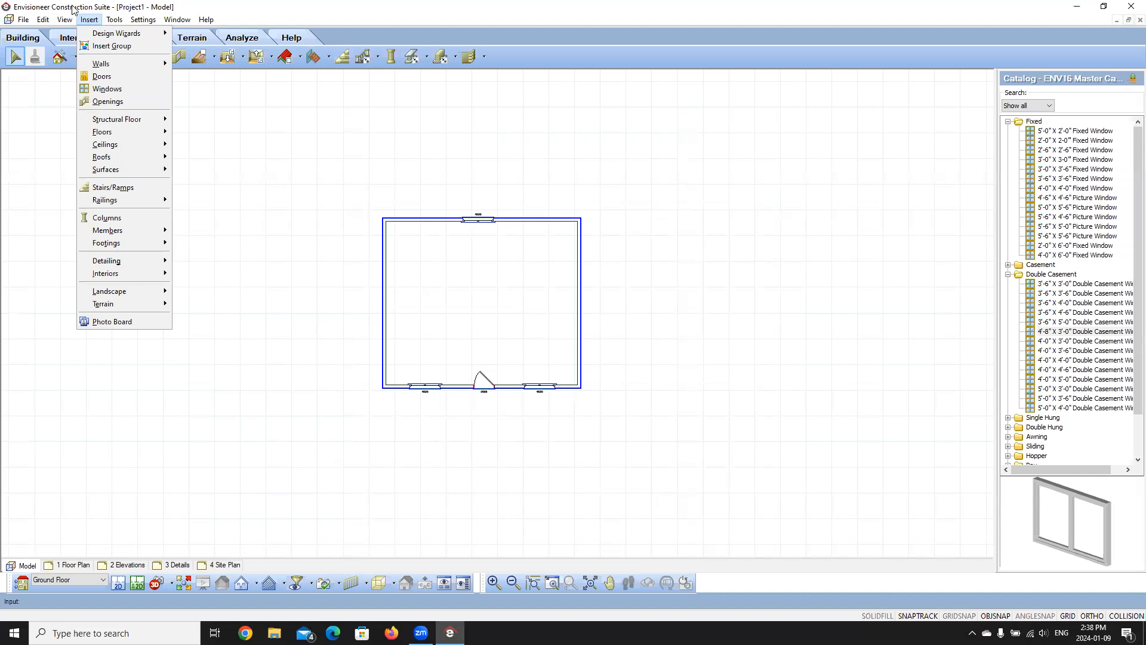
left_click(114, 20)
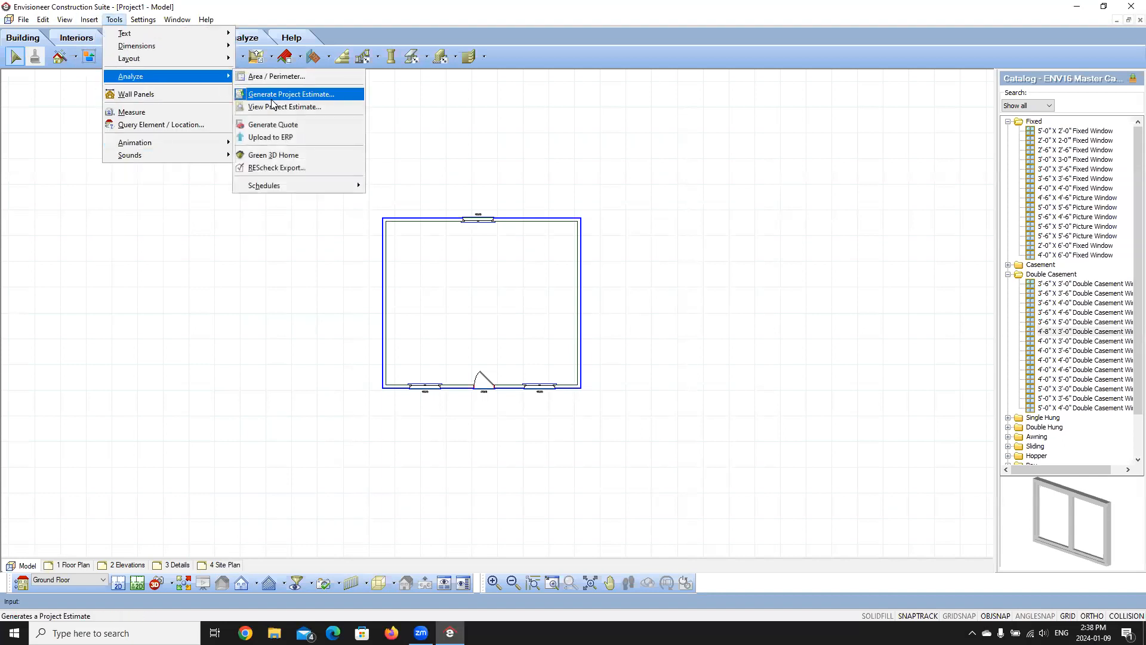
left_click(262, 124)
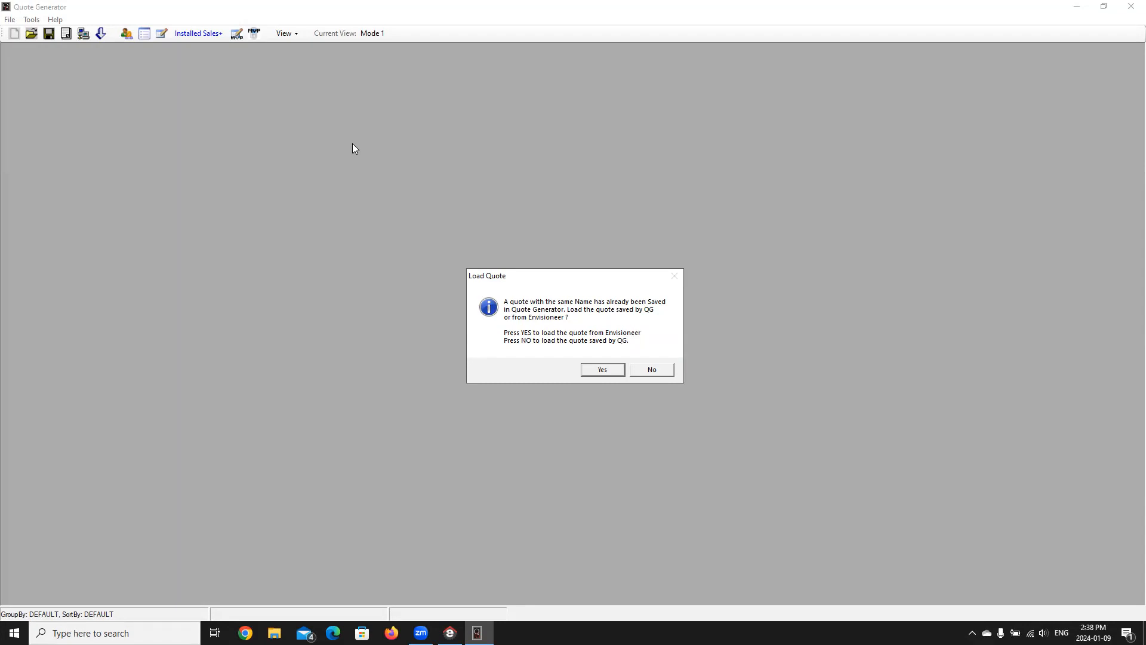
left_click(607, 373)
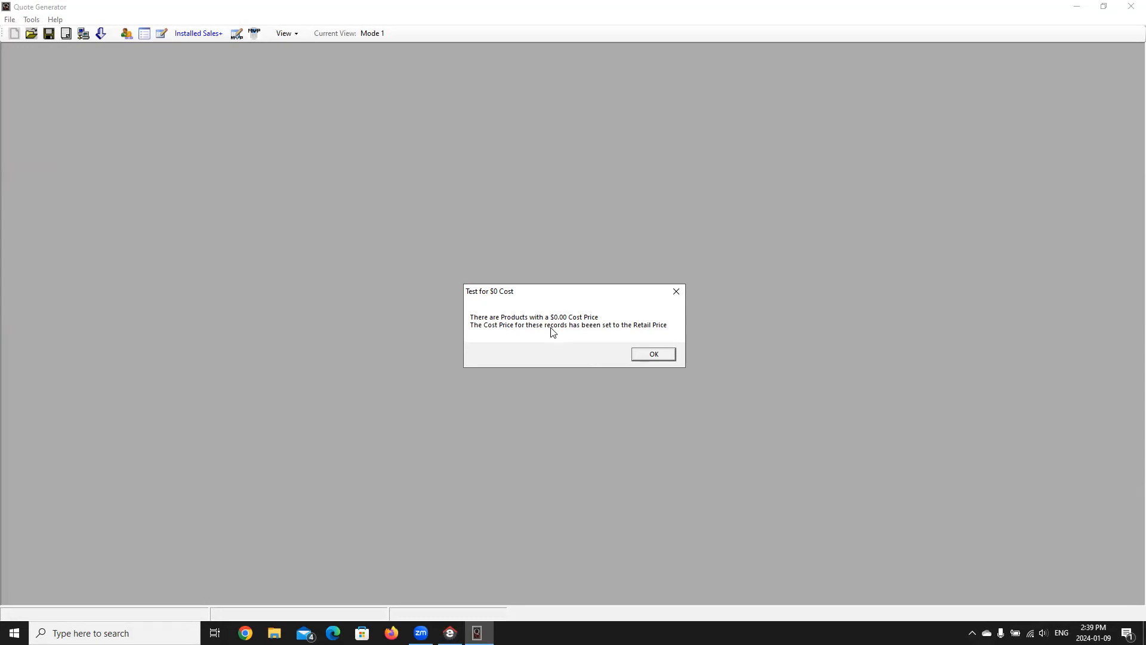
left_click(659, 354)
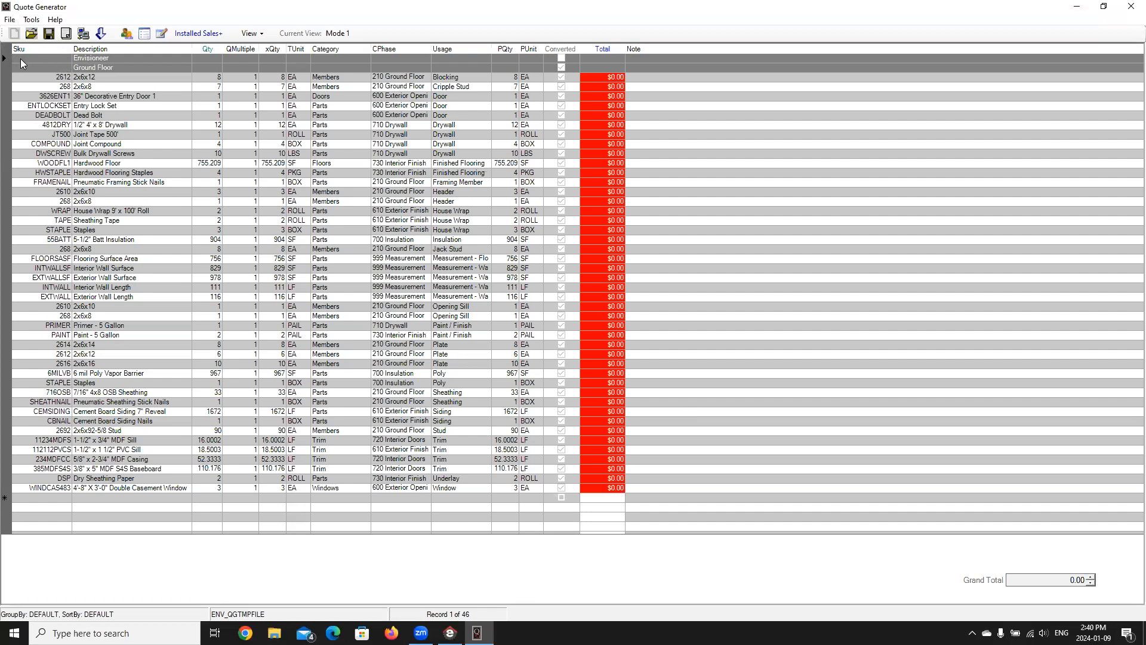
- Examine the quote's product list, the actions available for the 2x6x12 Blocking record, and the data import tools
left_click(53, 74)
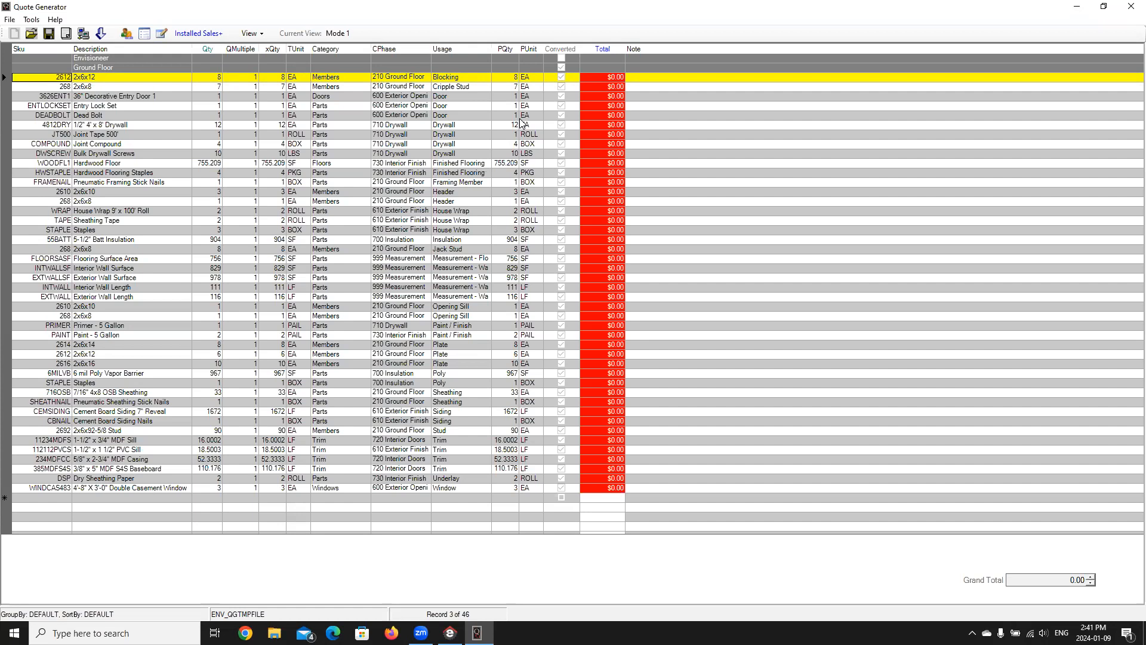
right_click(46, 81)
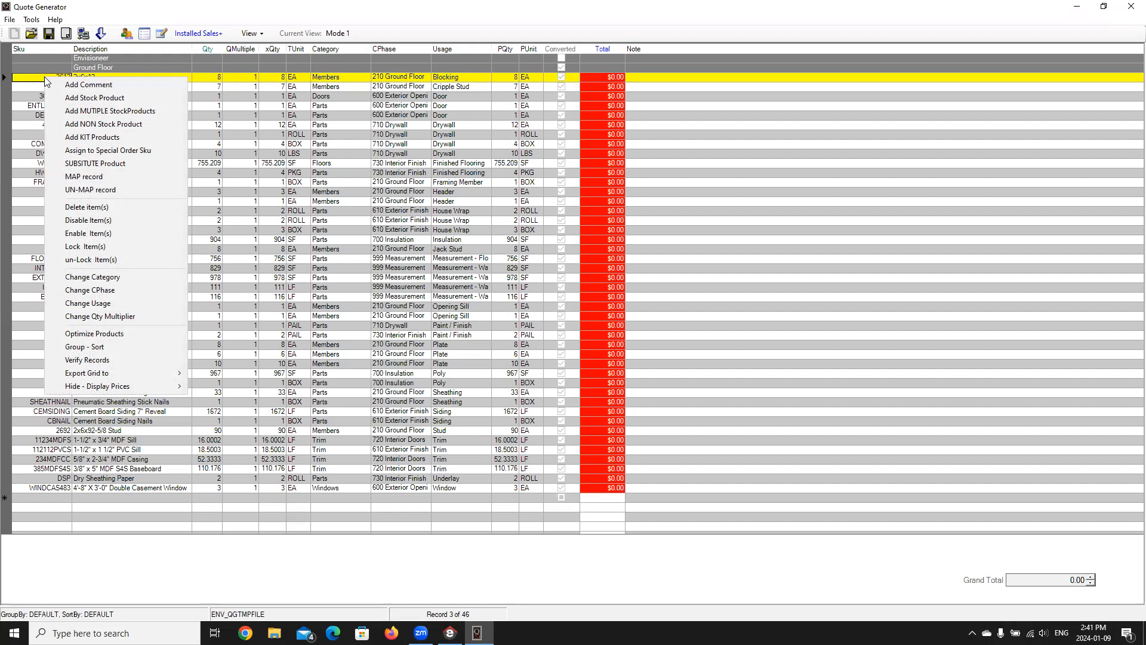
left_click(8, 58)
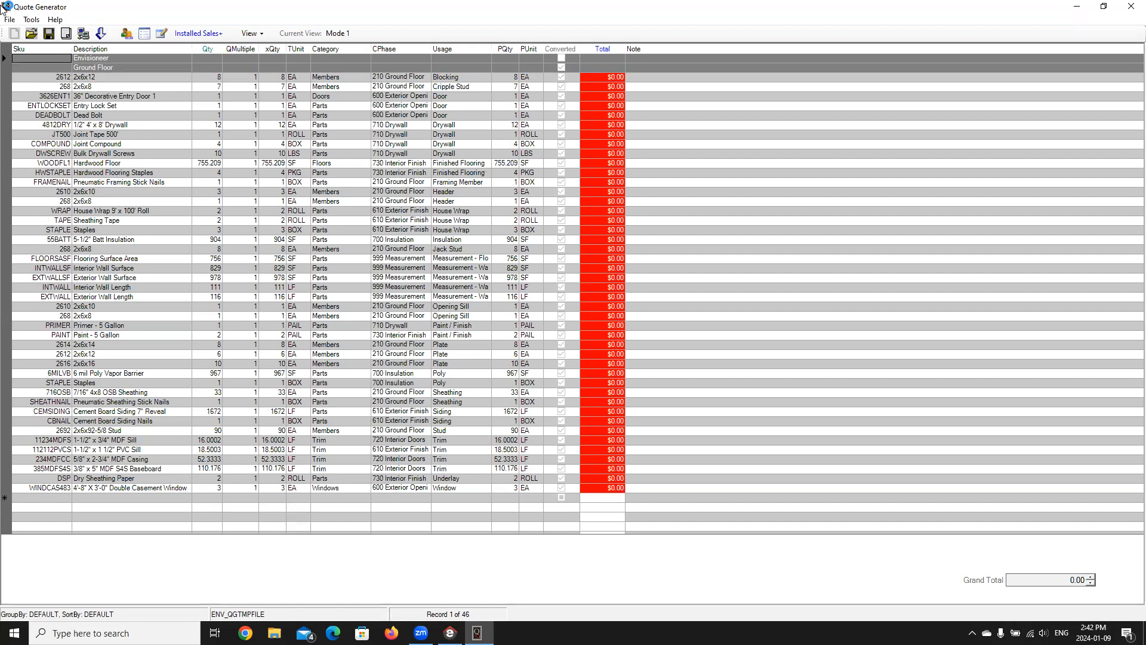
left_click(32, 19)
mouse_move(51, 34)
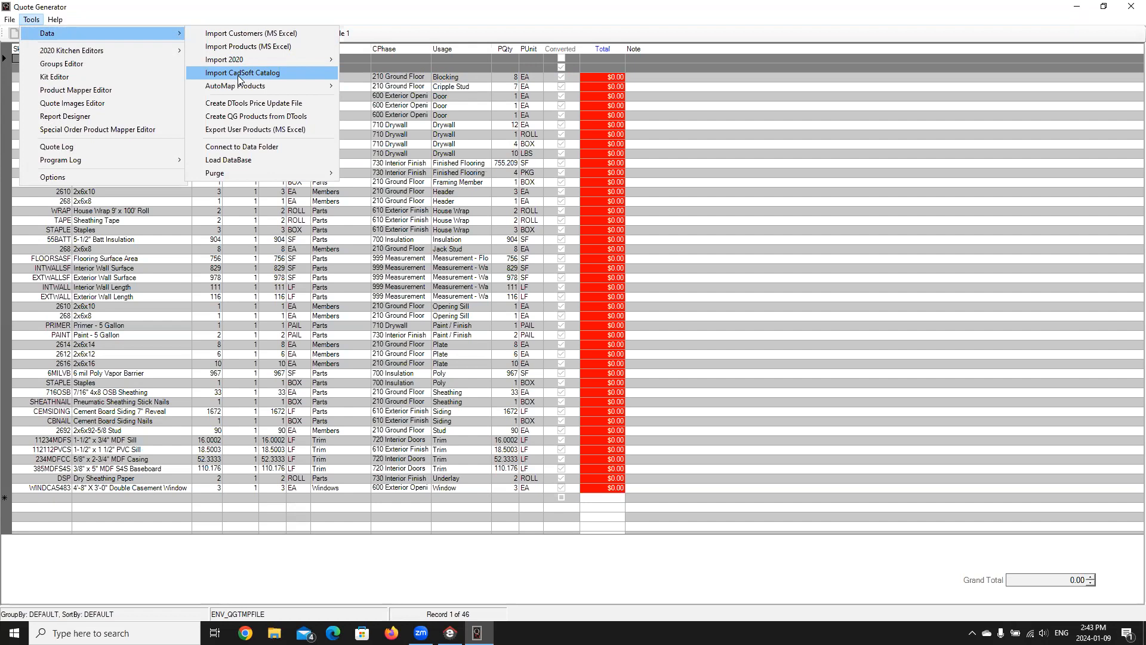
left_click(135, 10)
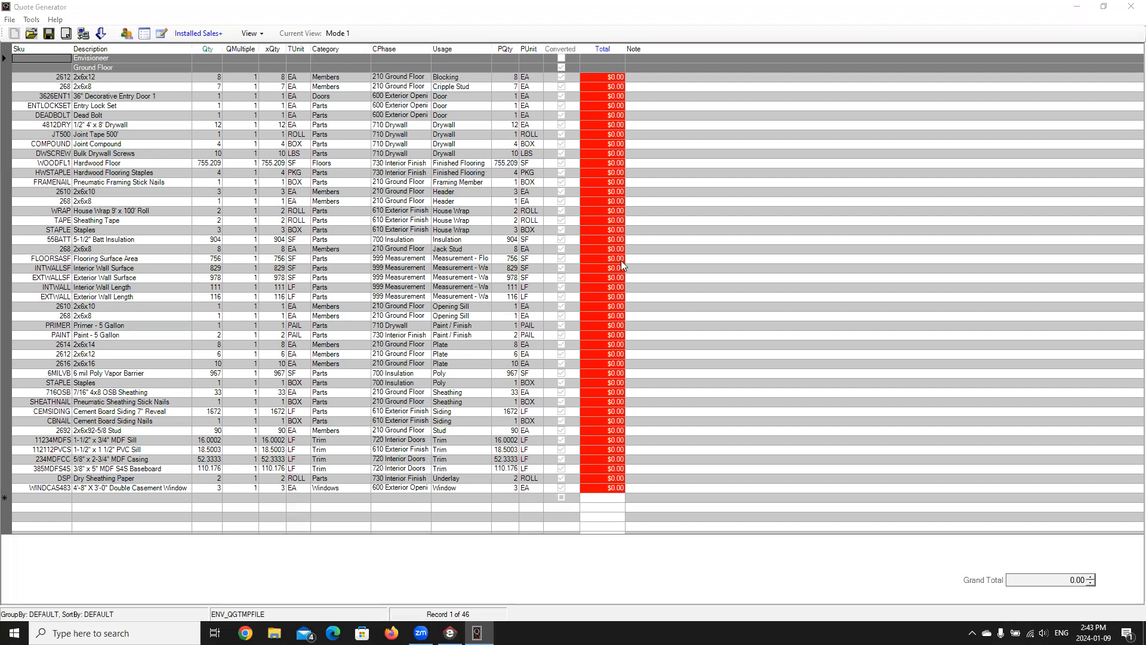
left_click(230, 7)
left_click(928, 20)
left_click(1108, 10)
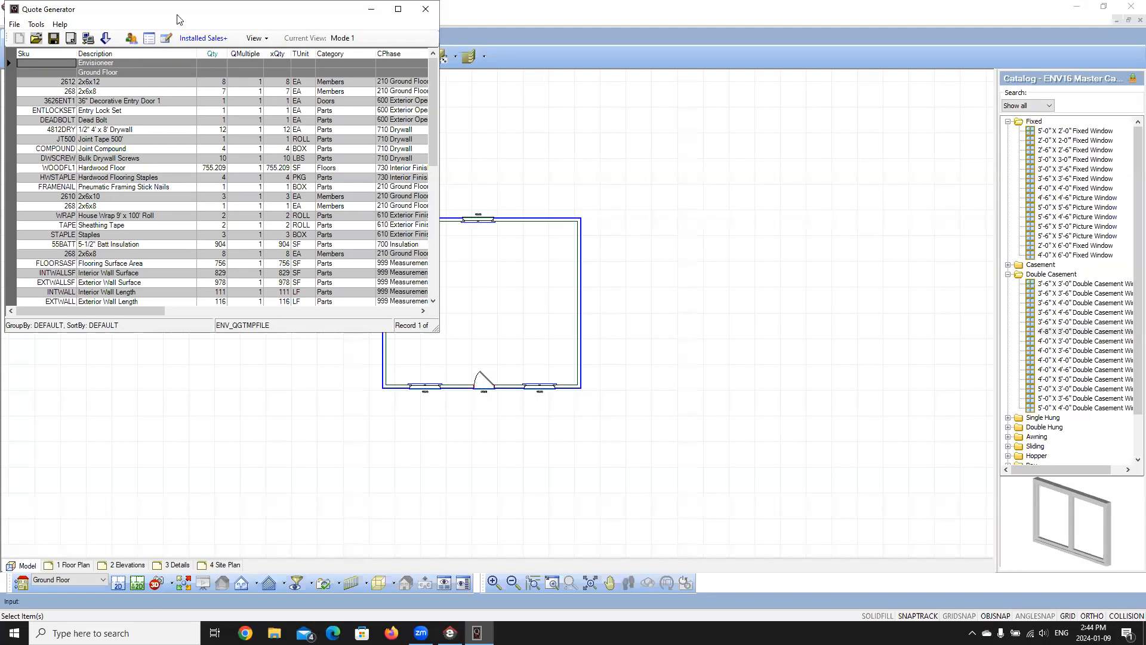
left_click_drag(205, 14, 245, 110)
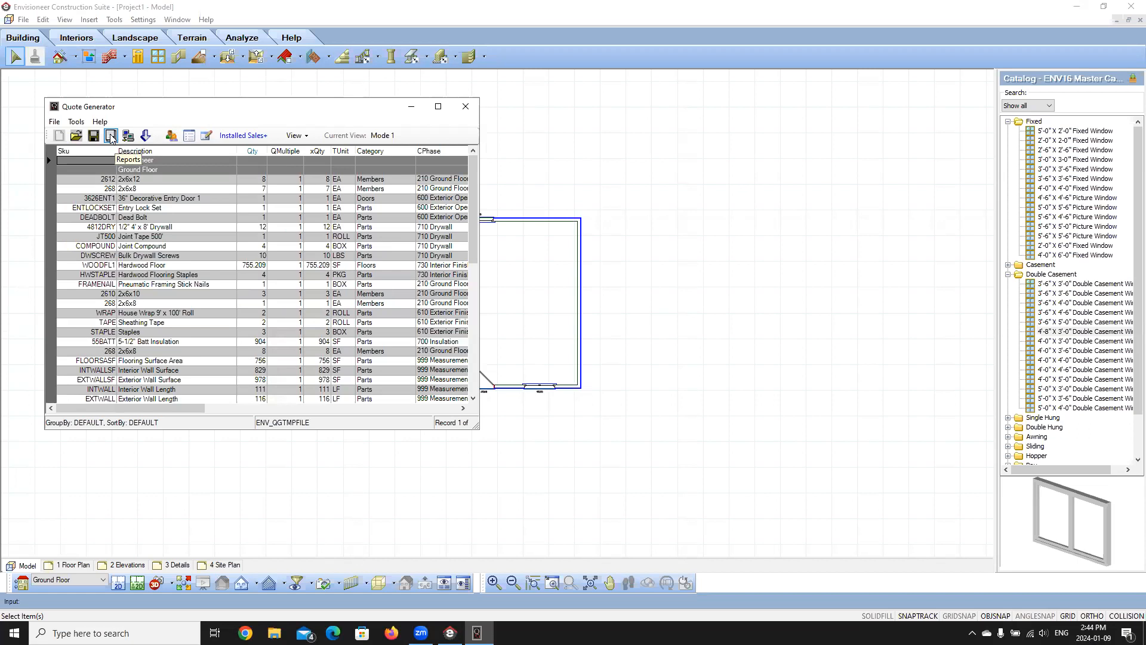
left_click(76, 121)
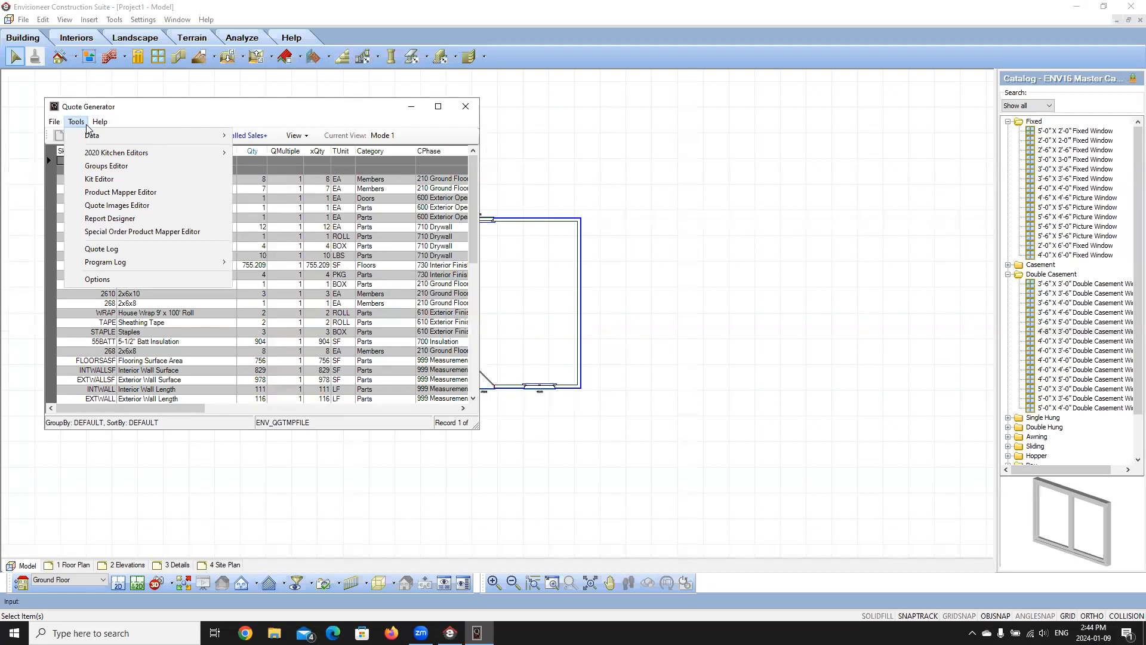
left_click(84, 123)
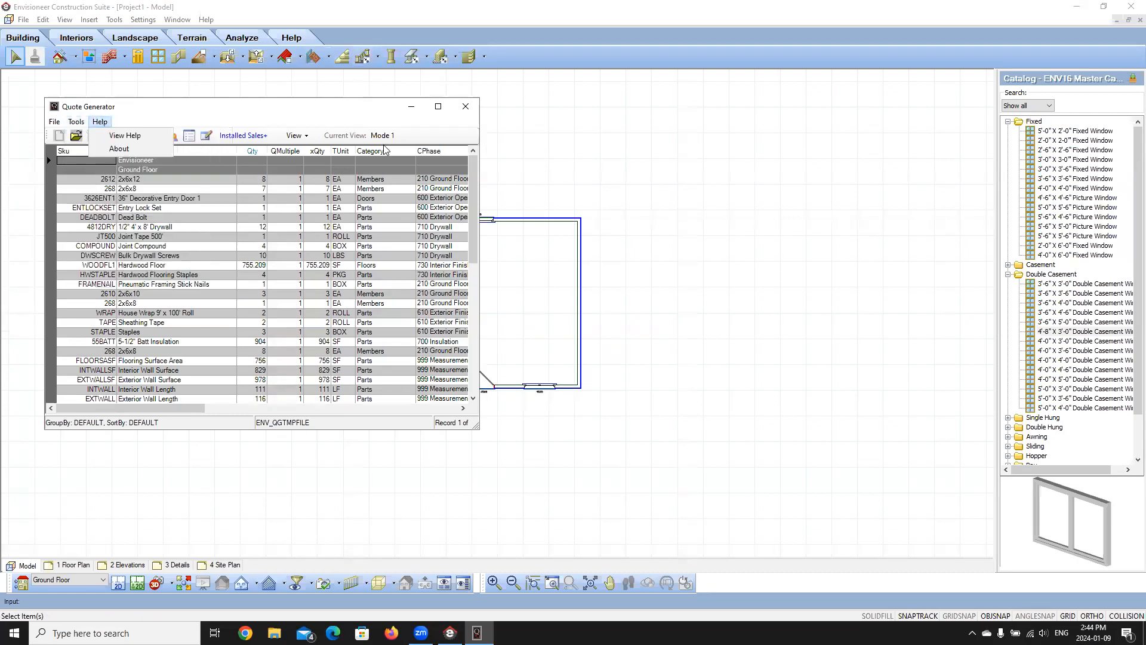
left_click(302, 136)
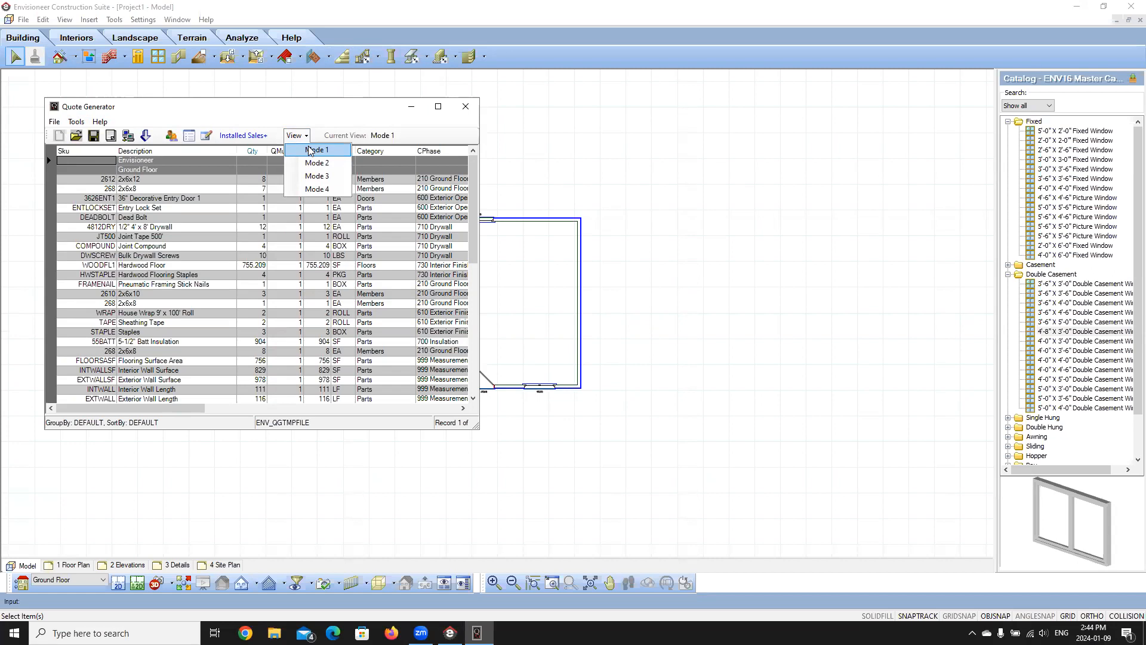
left_click(438, 107)
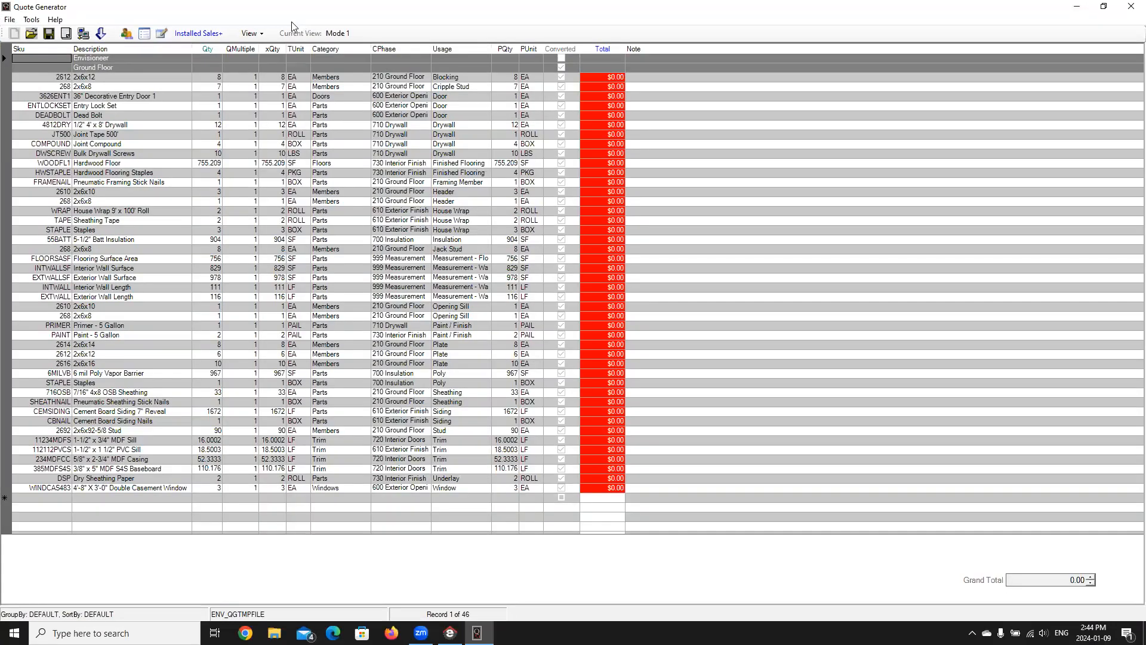
- Compare the quote's column layouts by viewing the product list in Mode 2, Mode 3 and Mode 4
left_click(250, 34)
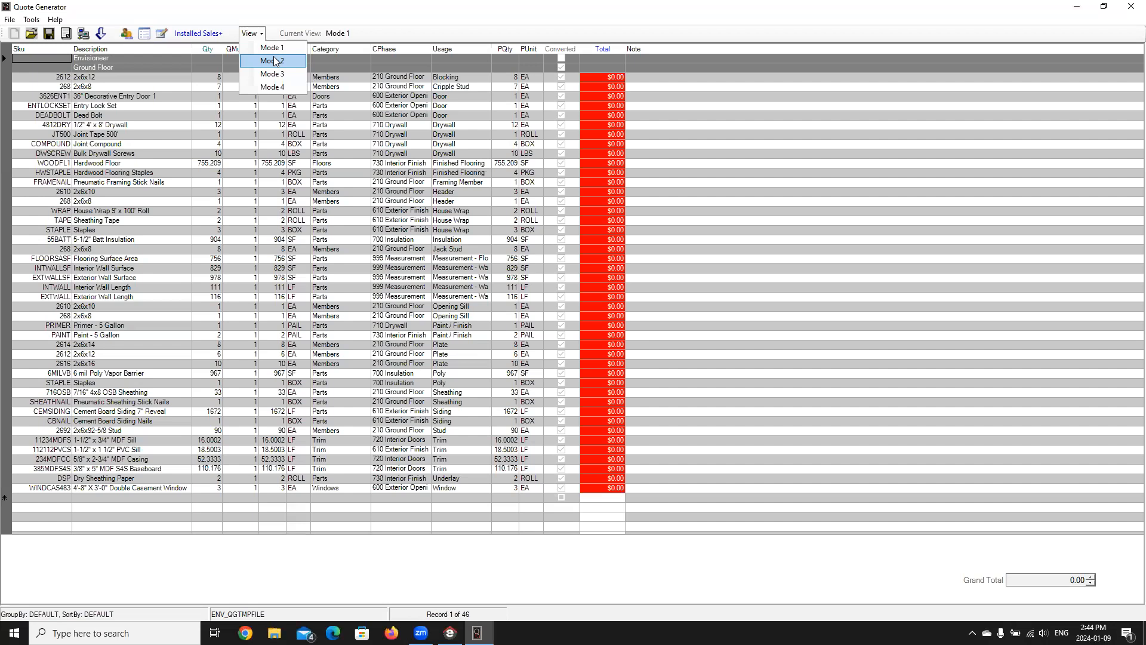
left_click(273, 60)
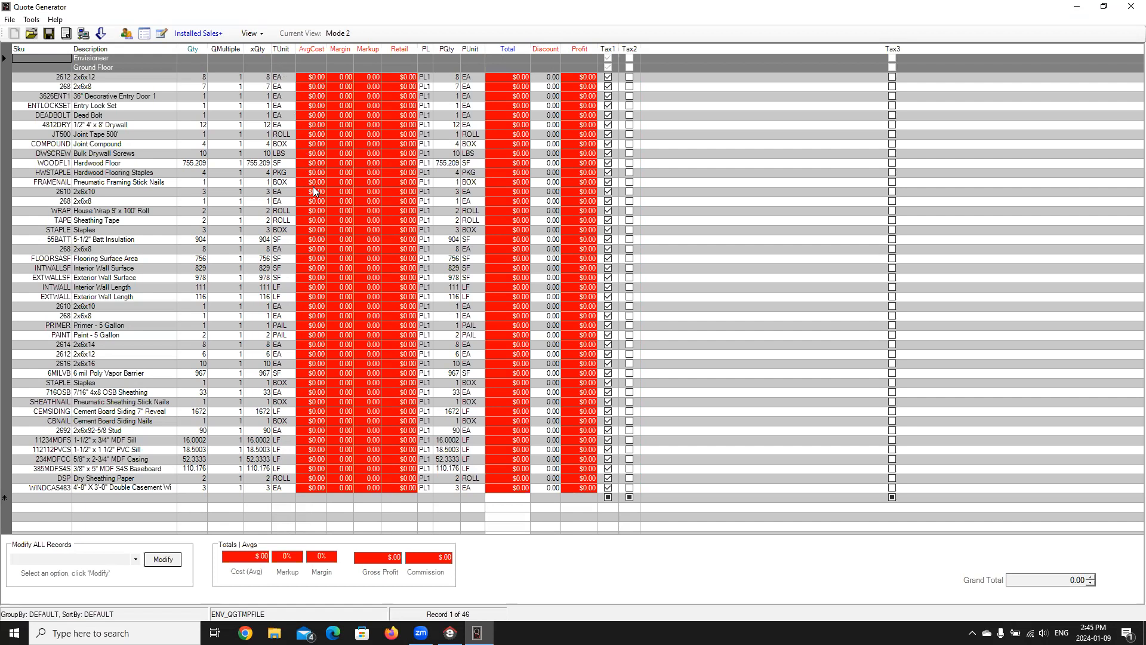
left_click(249, 33)
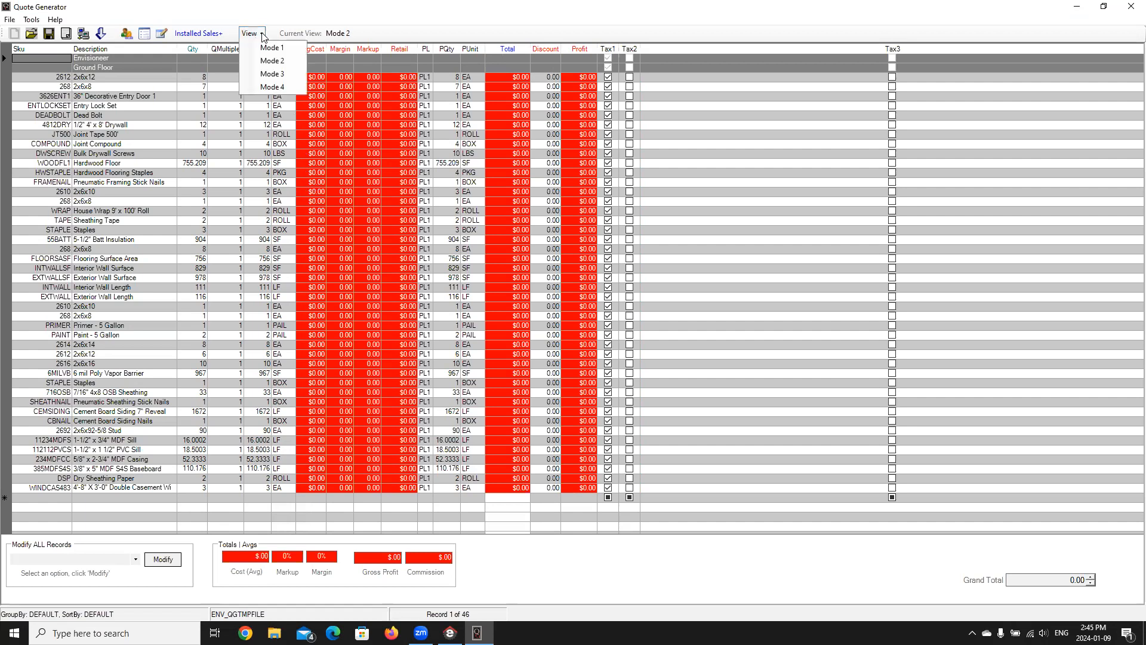
left_click(269, 74)
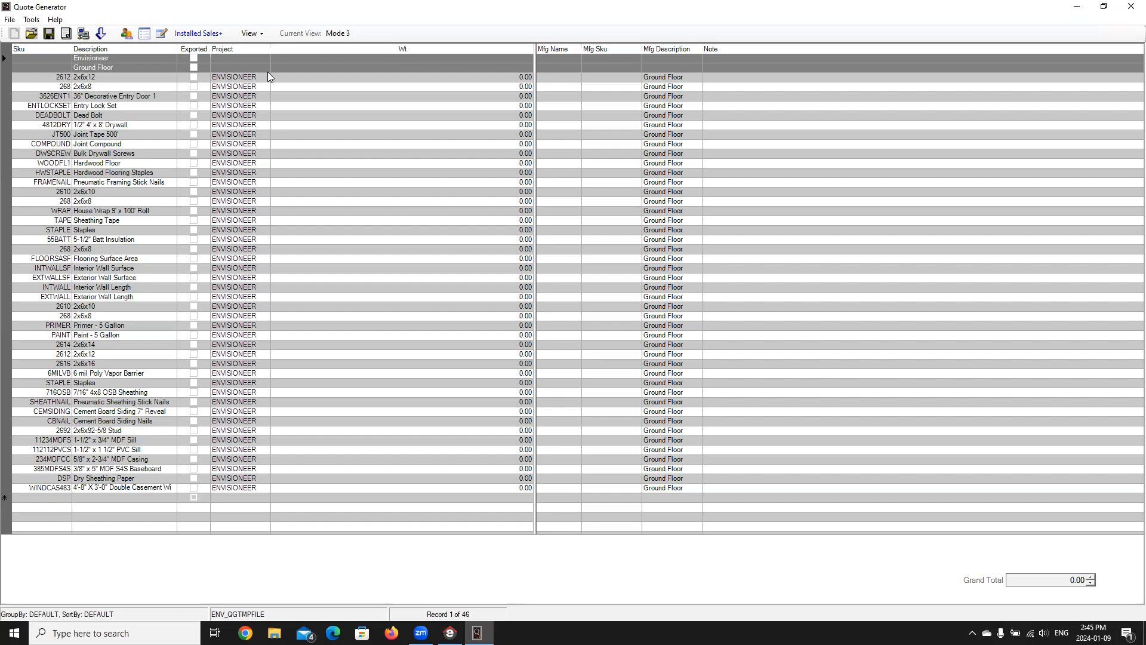
left_click(252, 34)
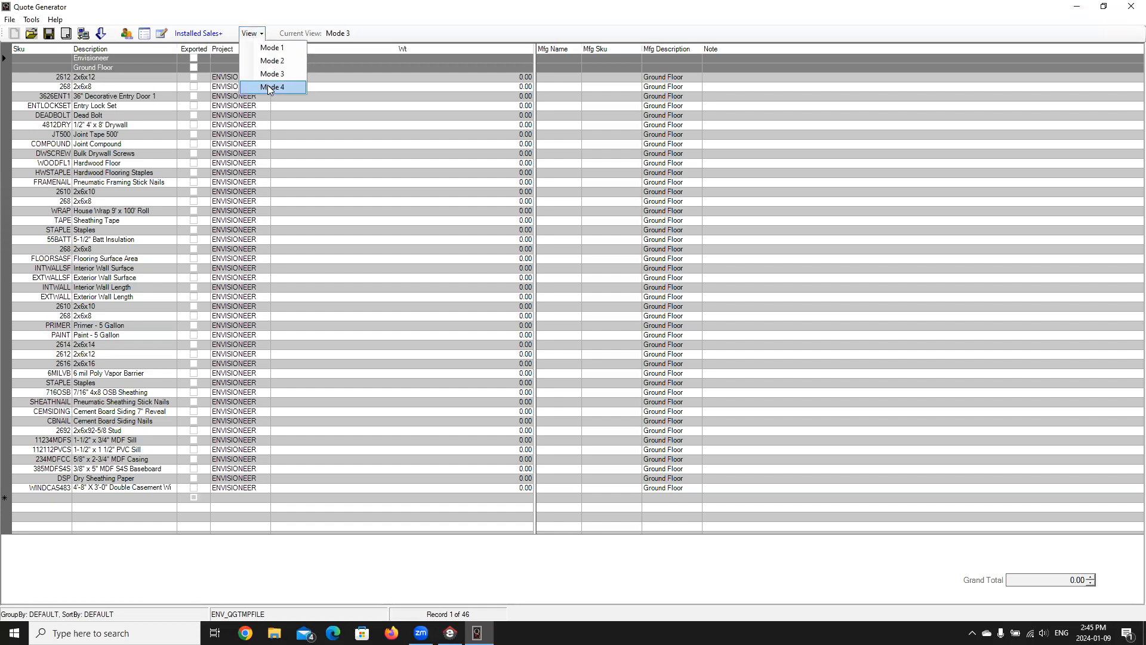
left_click(269, 88)
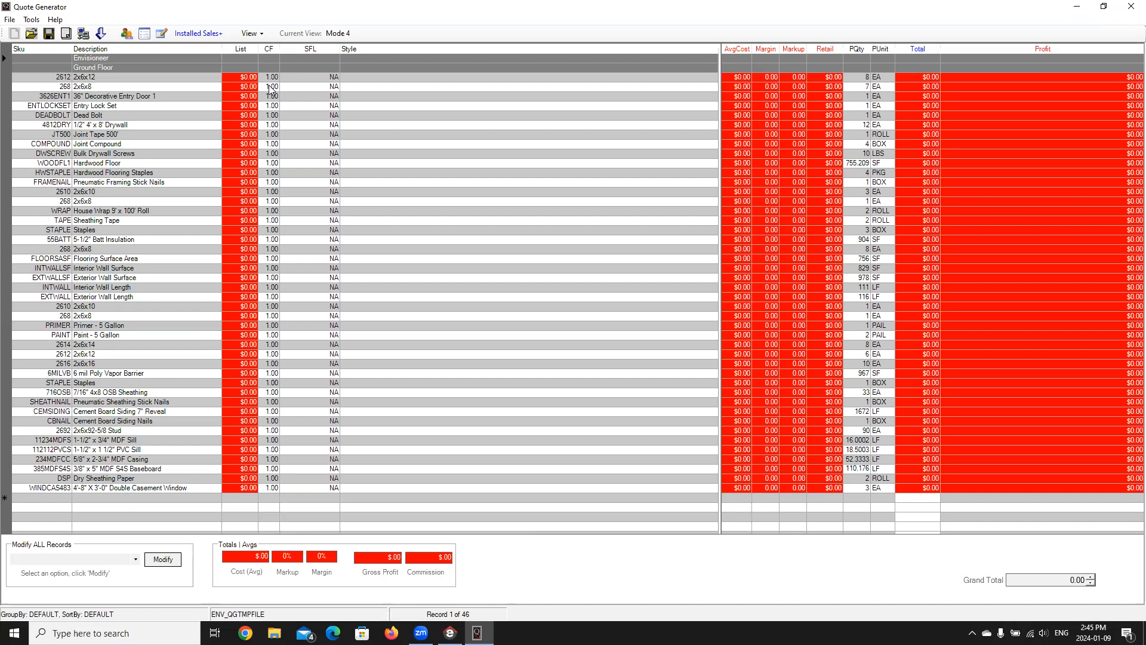
- Open the quote's reports and read through the Quote - Grouped by CPhase report
left_click(33, 21)
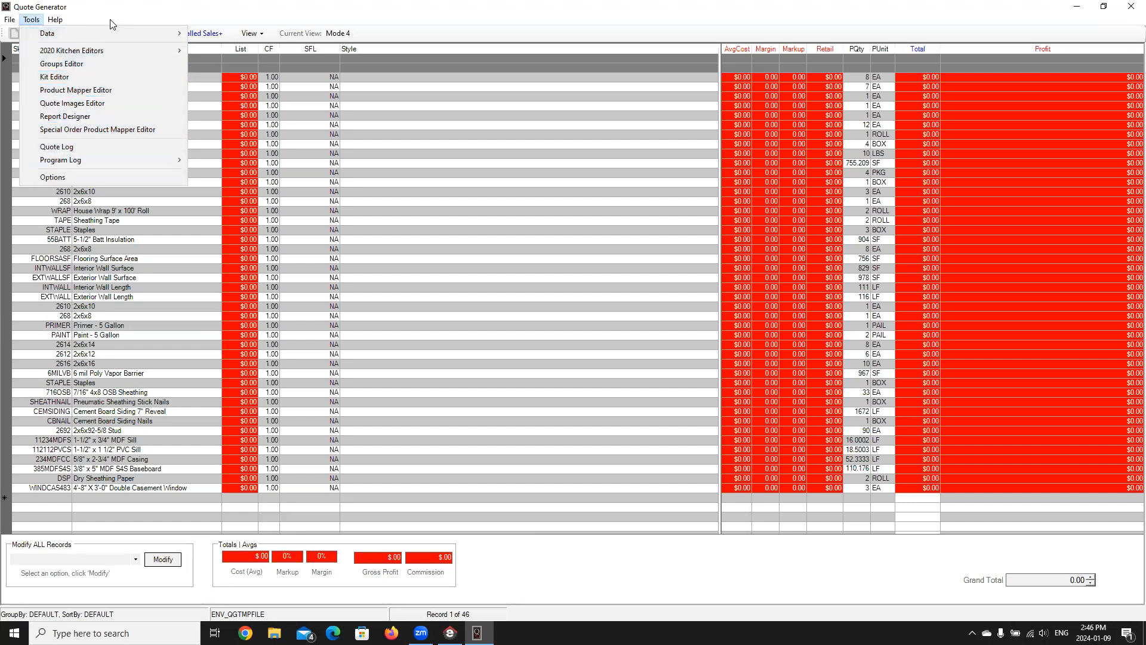
left_click(123, 6)
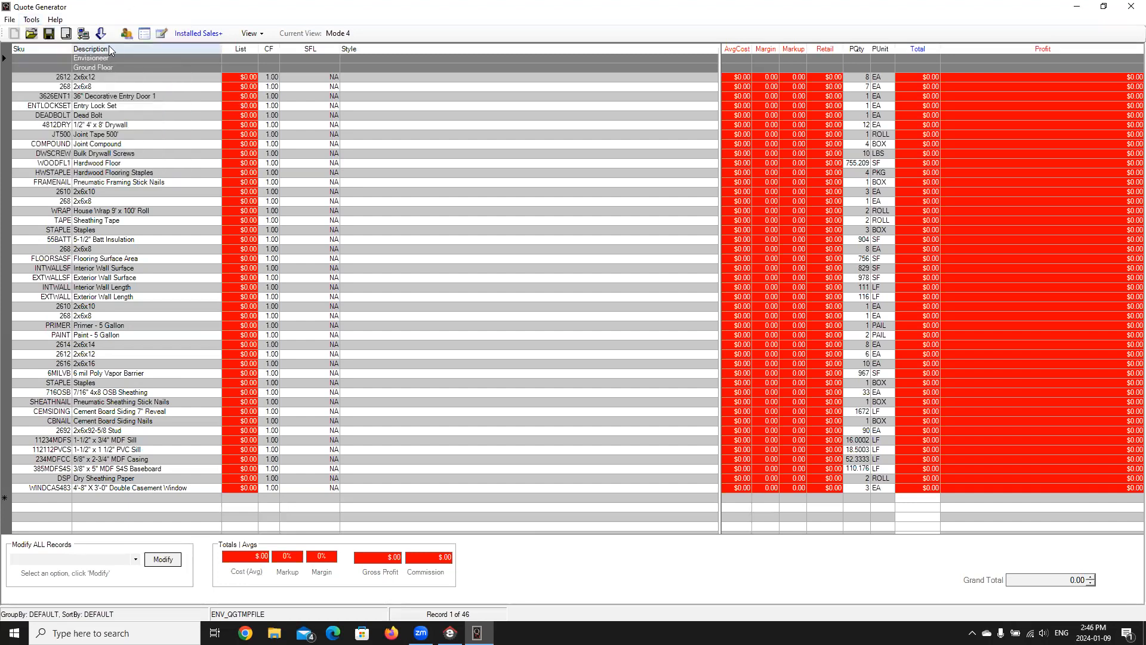
left_click(66, 36)
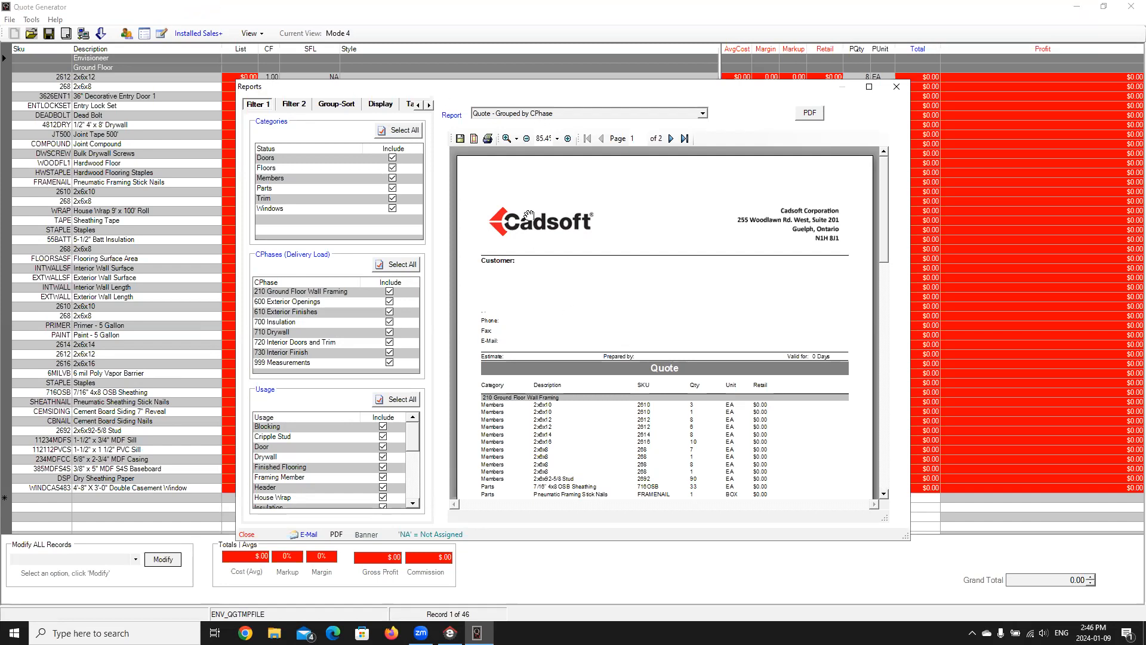
scroll(677, 359, "down", 3)
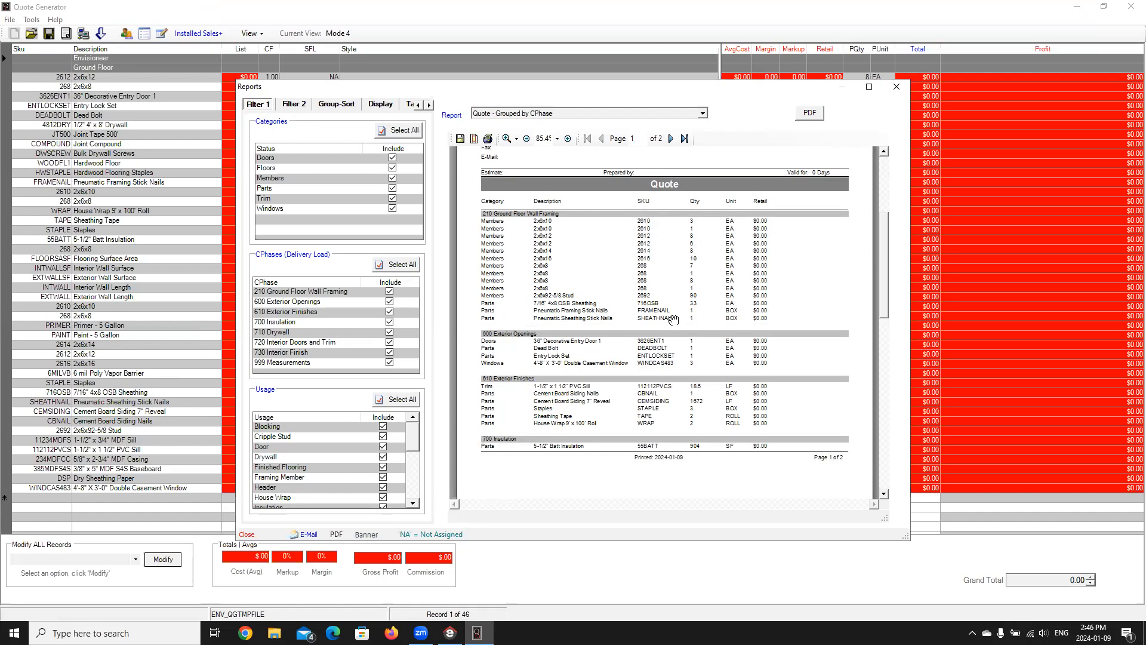
- Review the Pull List - Internal ONLY report and display the Order Summary - Internal ONLY report
left_click(702, 114)
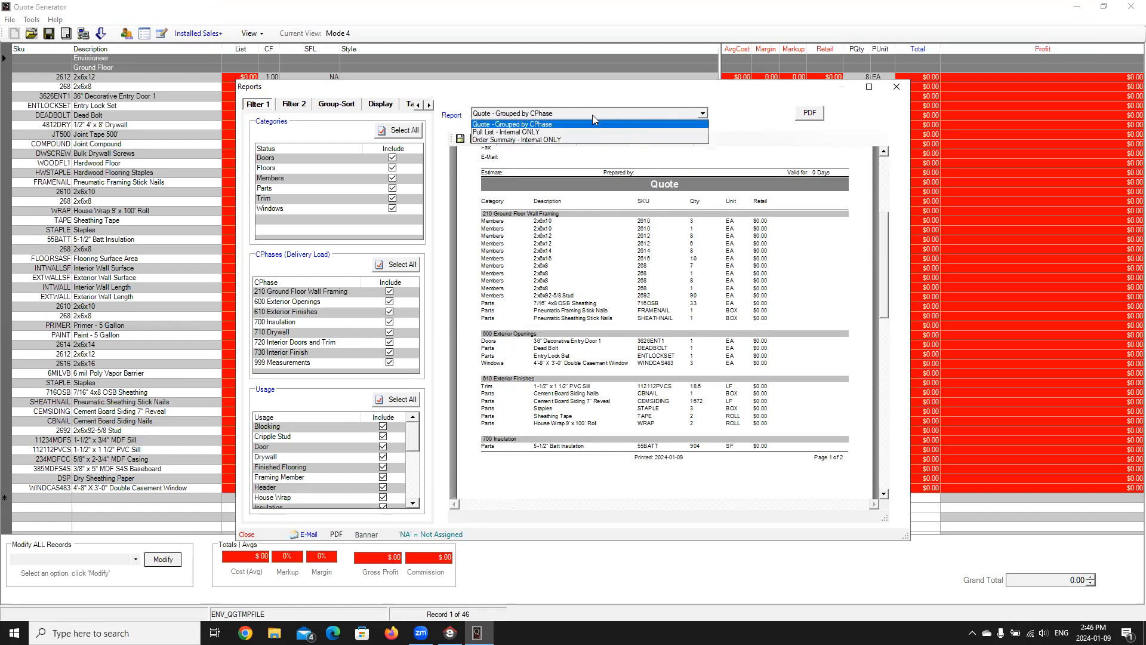
left_click(522, 133)
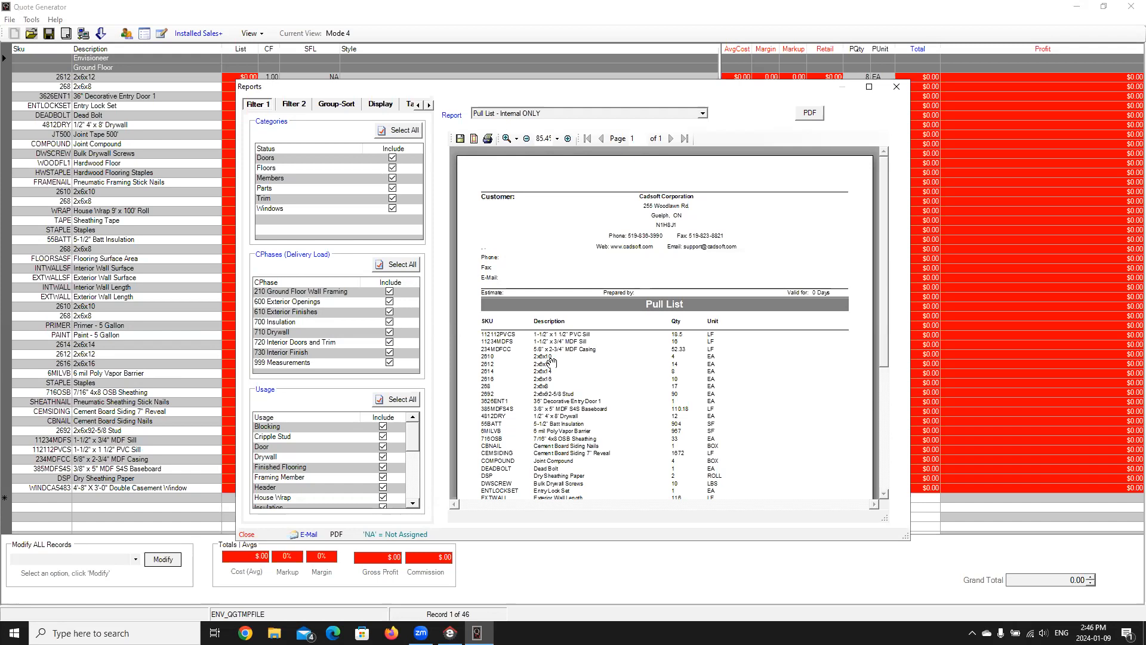
scroll(548, 364, "down", 5)
scroll(549, 363, "up", 5)
left_click(690, 114)
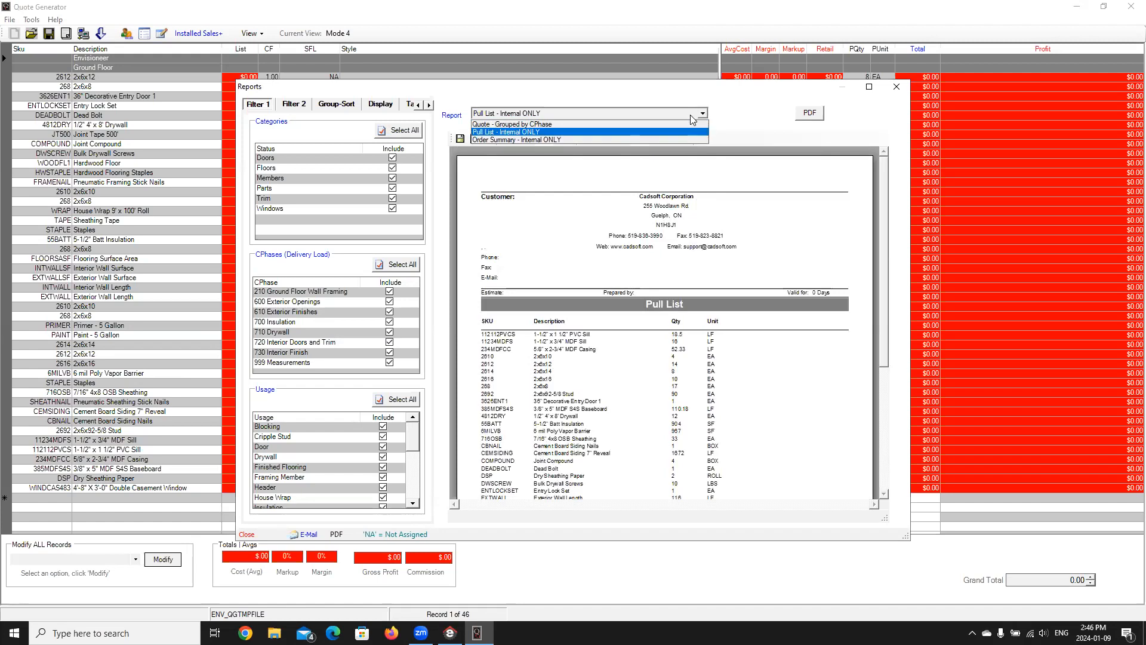
left_click(539, 142)
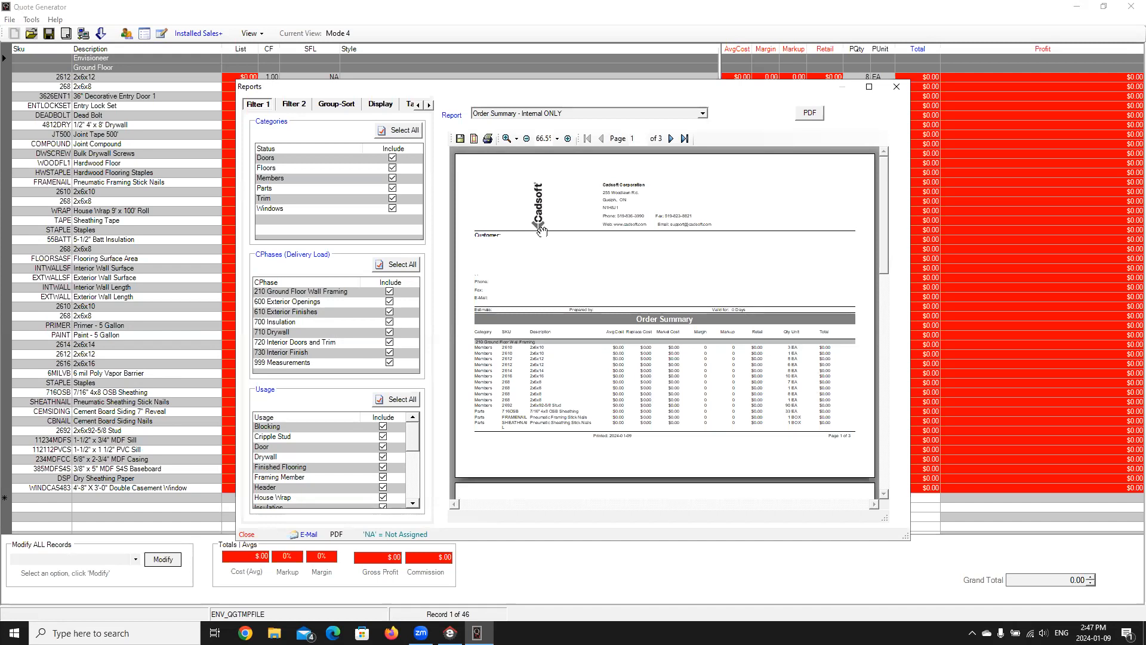
- Return to the Quote - Grouped by CPhase report, read it through to the final totals, and close the reports
left_click(701, 114)
left_click(550, 127)
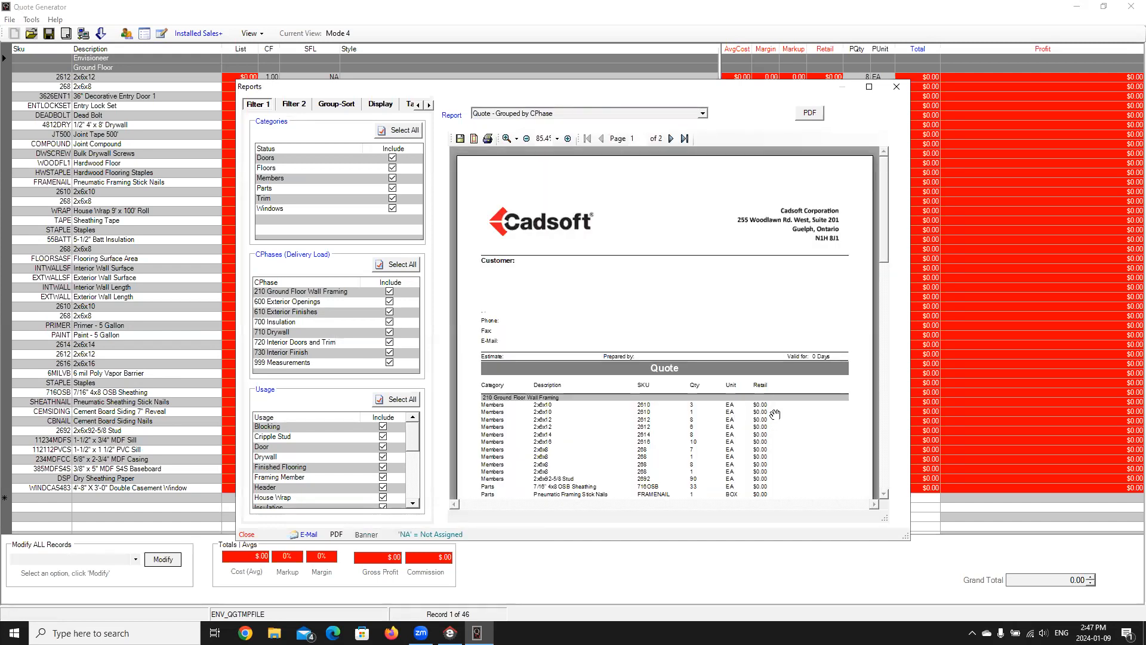
scroll(759, 412, "down", 3)
scroll(747, 384, "down", 5)
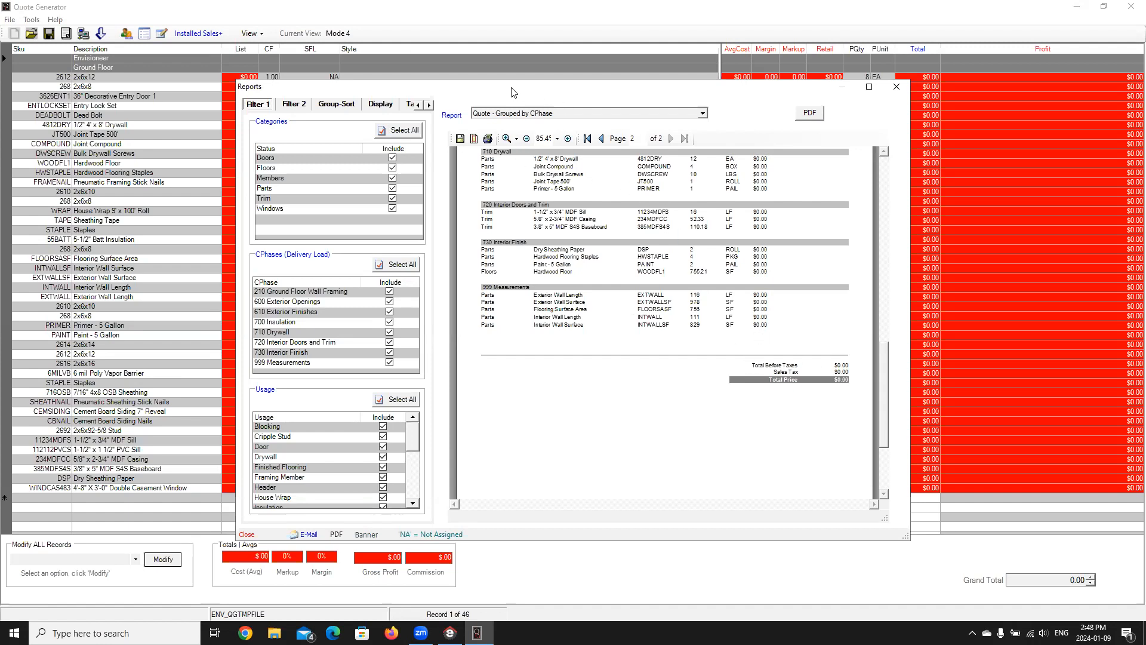
left_click_drag(508, 92, 450, 95)
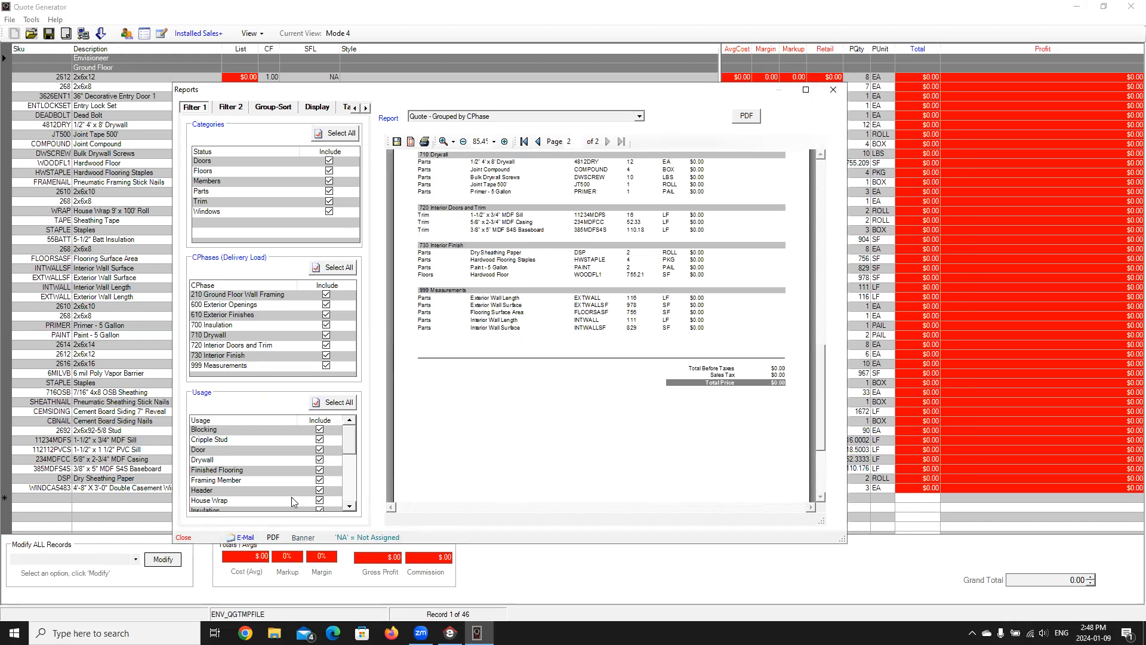
left_click(183, 538)
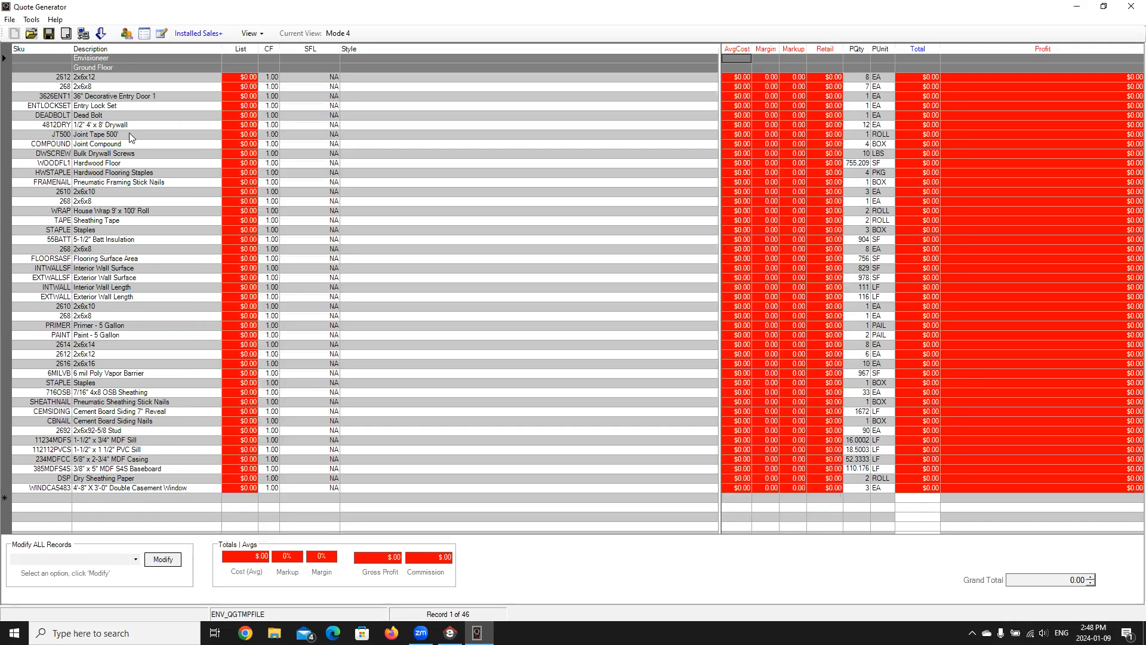
- Examine the Report Designer's header and footer options, column layout, grouping and sorting, and product filters for the Quote - Grouped by CPhase report
left_click(31, 20)
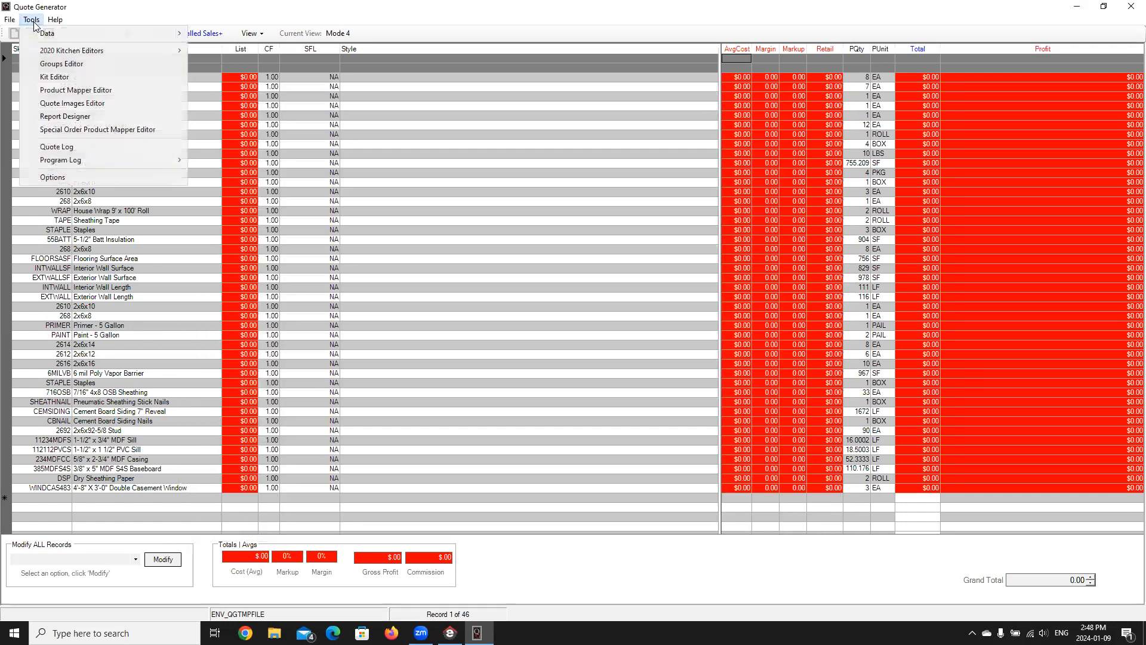
left_click(70, 118)
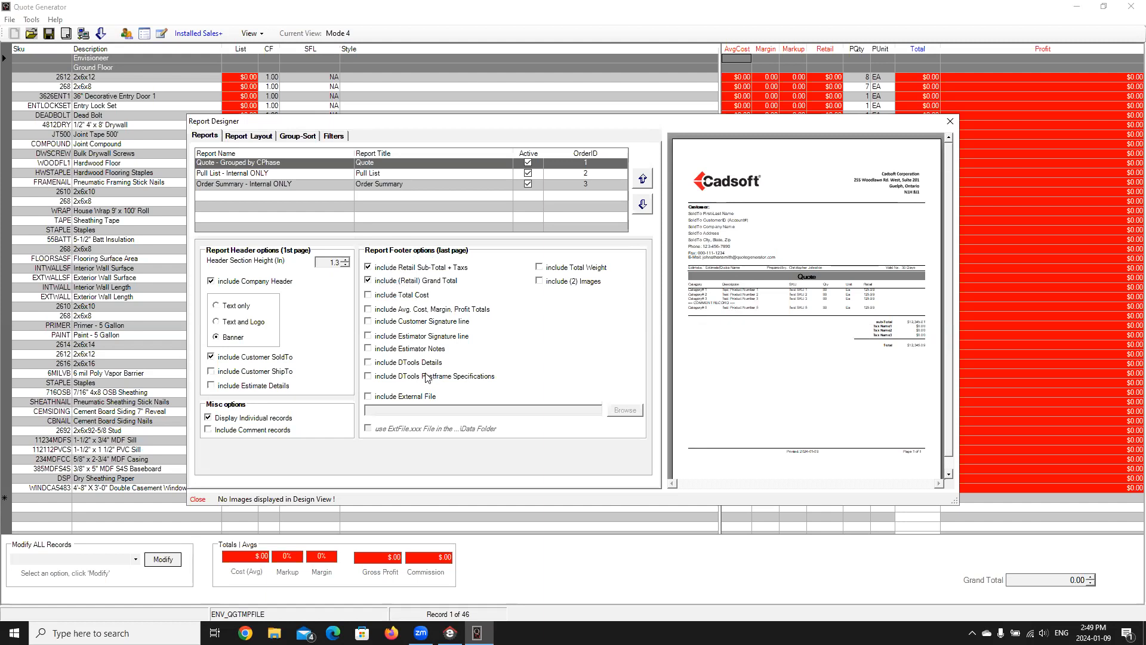
left_click(251, 138)
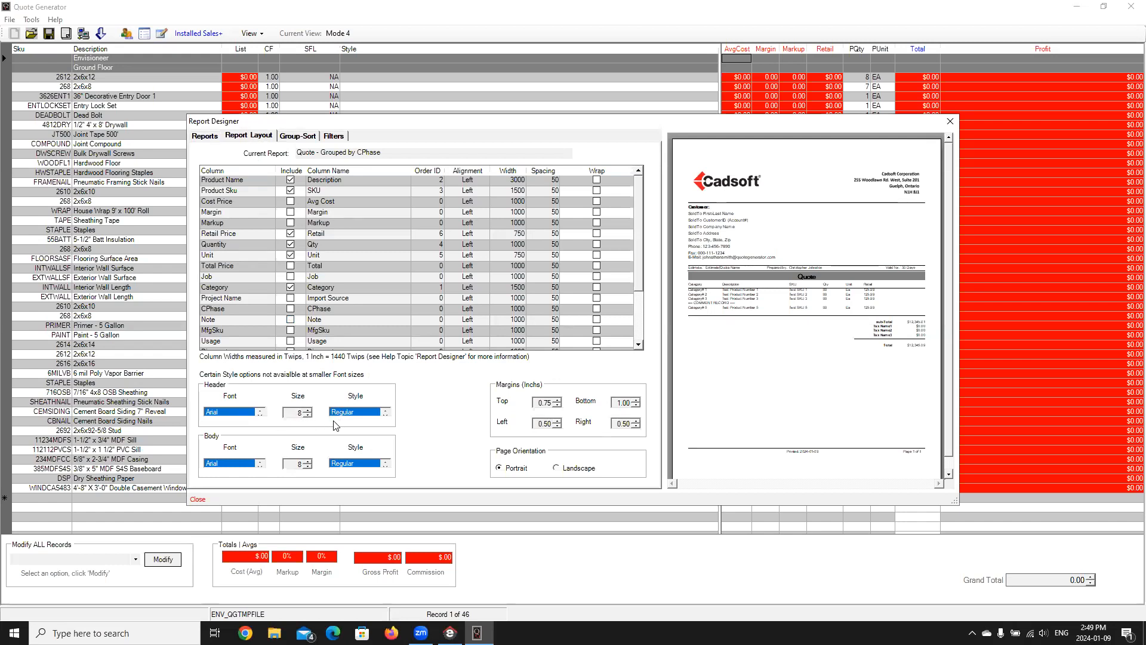
left_click(298, 136)
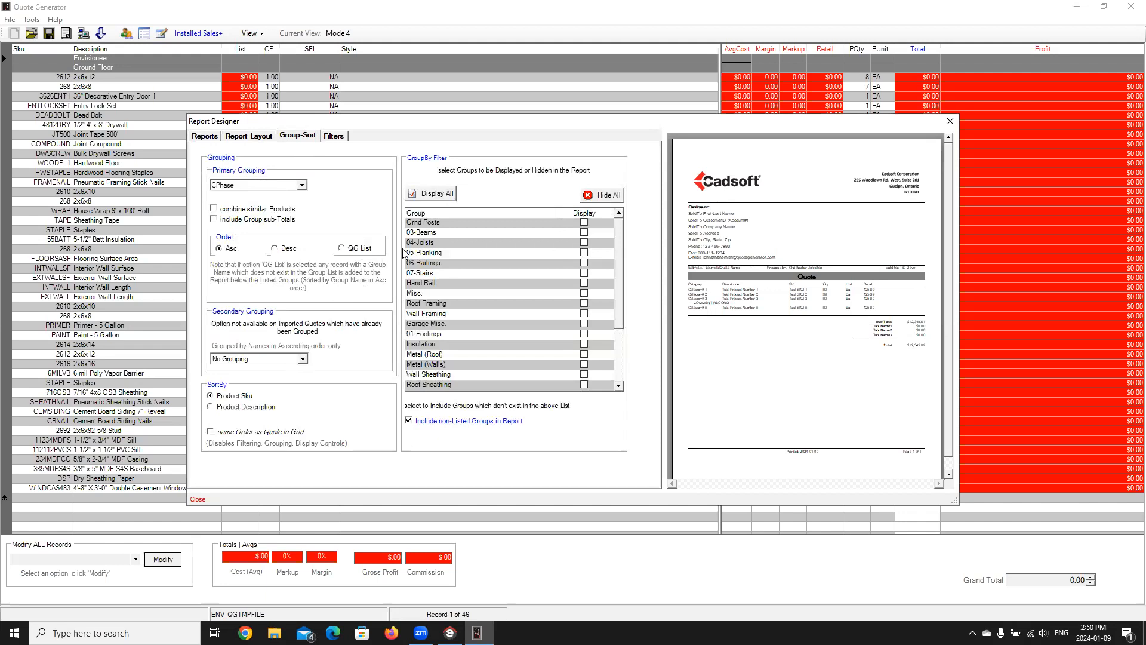
left_click(330, 138)
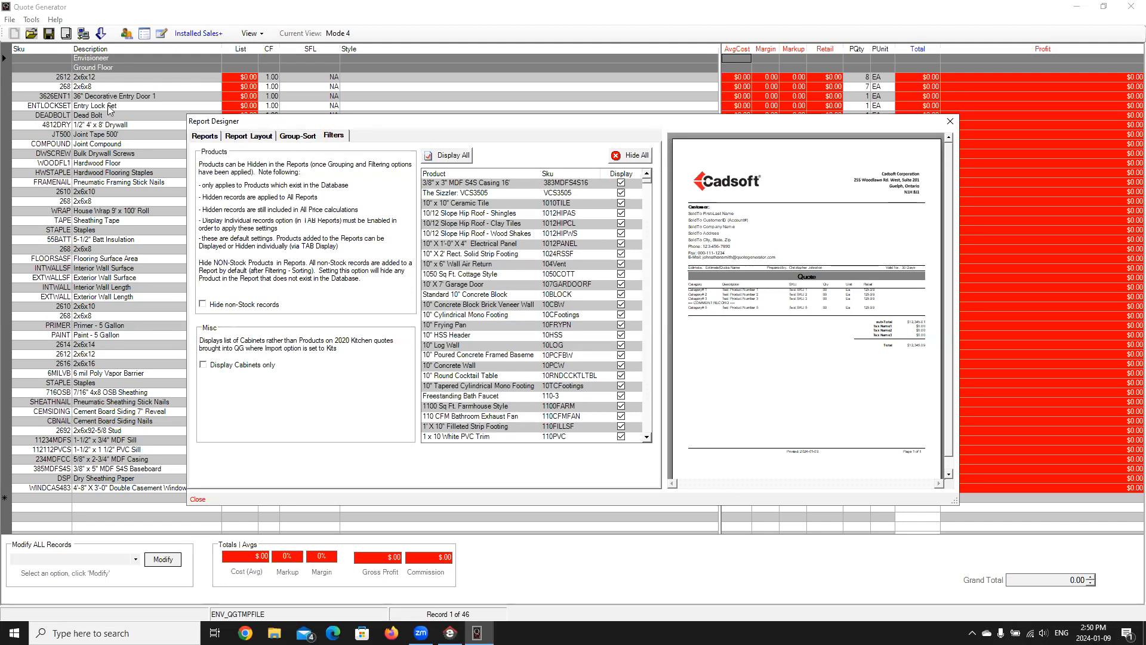
left_click(204, 136)
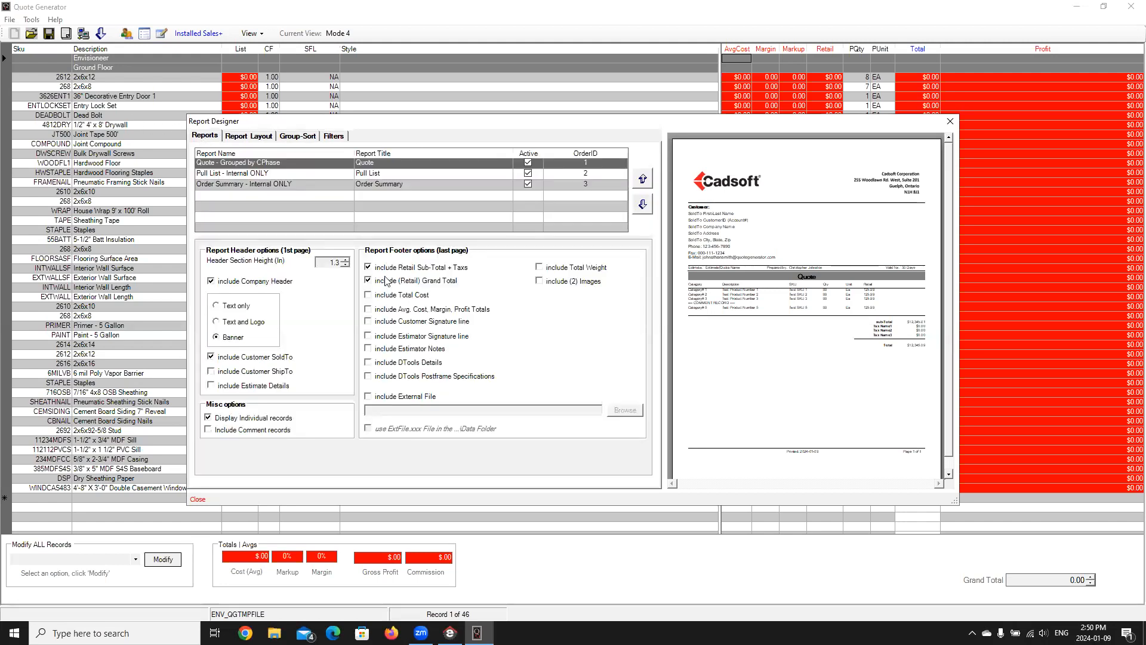
left_click(201, 499)
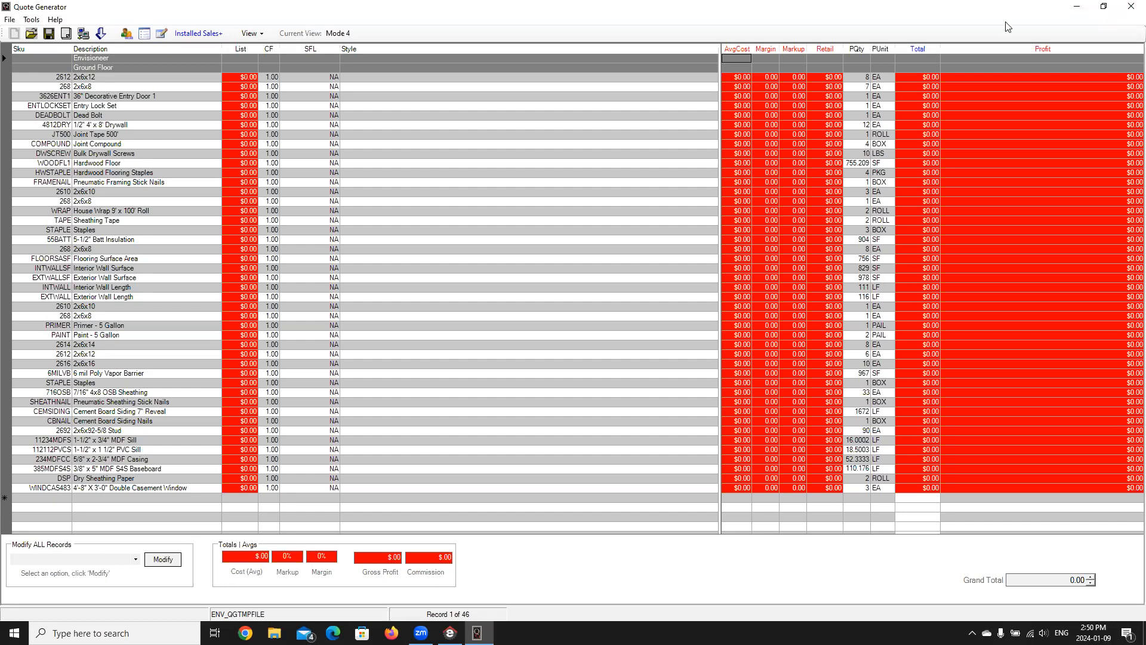
- Close the Quote Generator and open the Element Manager for the project's catalog
left_click(1130, 8)
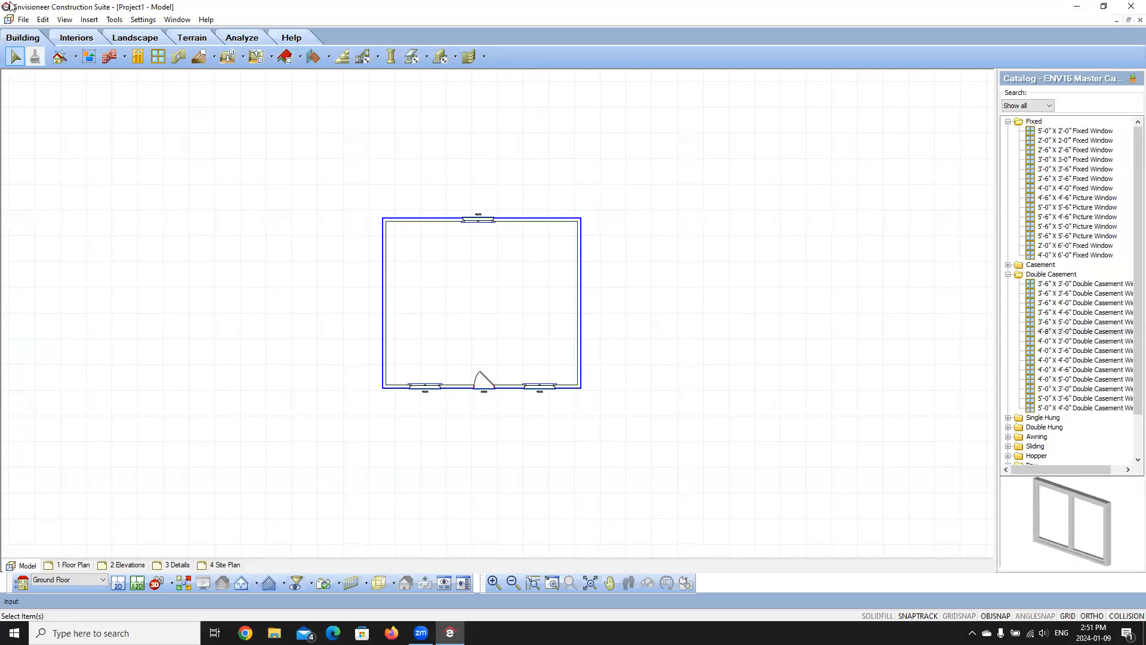
left_click(24, 19)
mouse_move(61, 138)
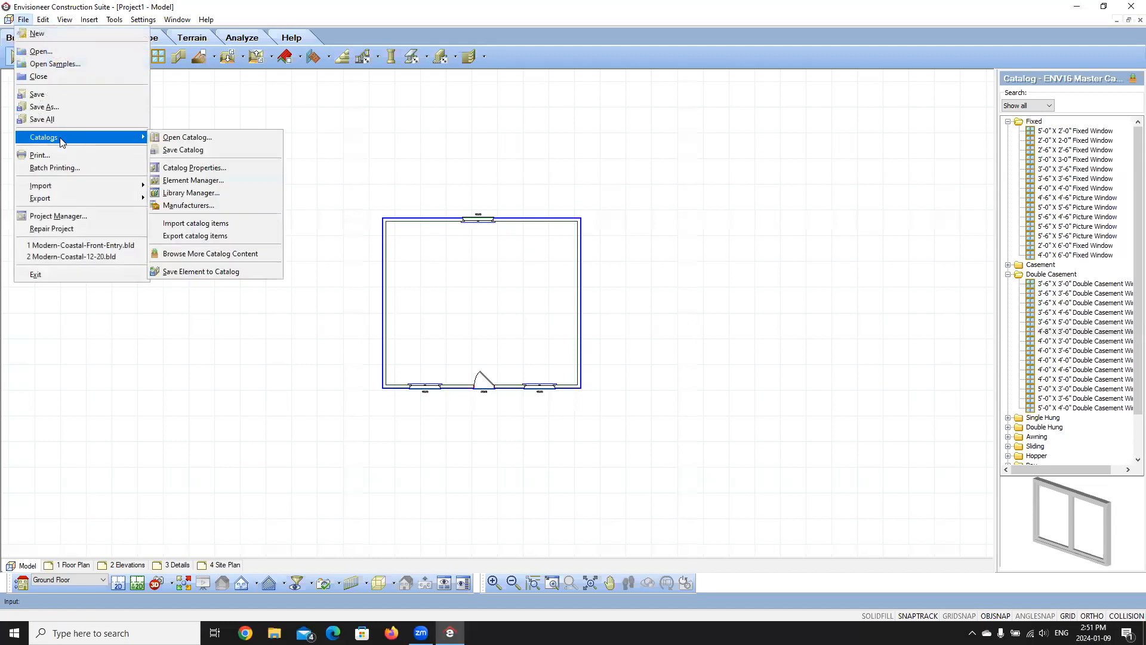
left_click(181, 181)
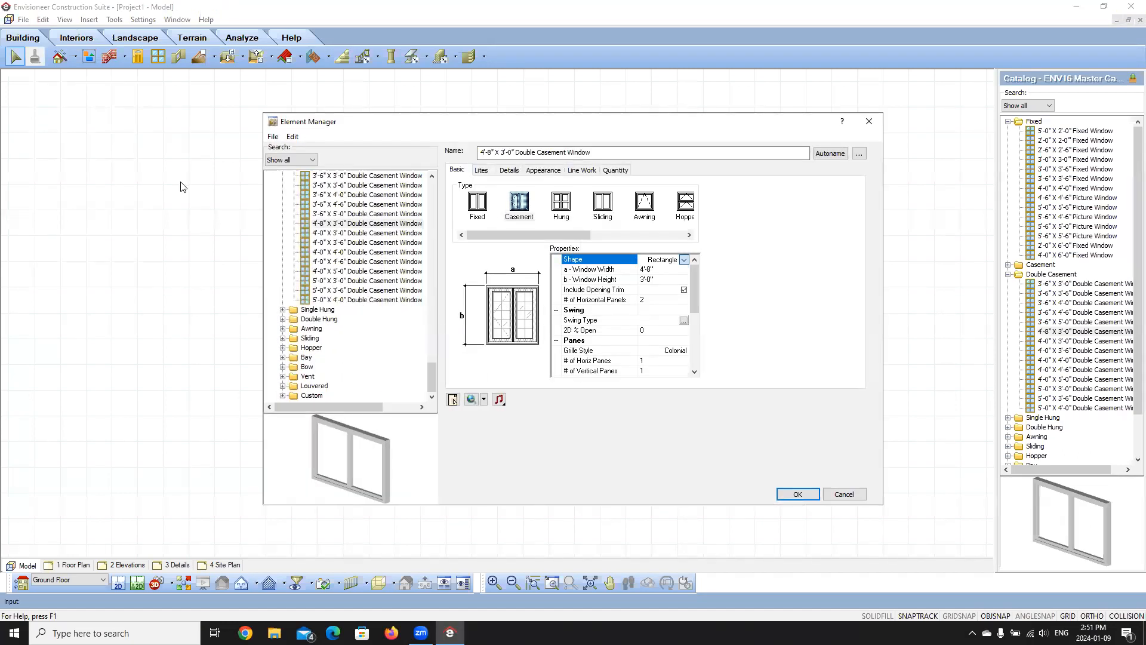
- Export the catalog to the Desktop as a comma separated values file named Webinar-Test-Catalog and close the Element Manager
left_click(274, 137)
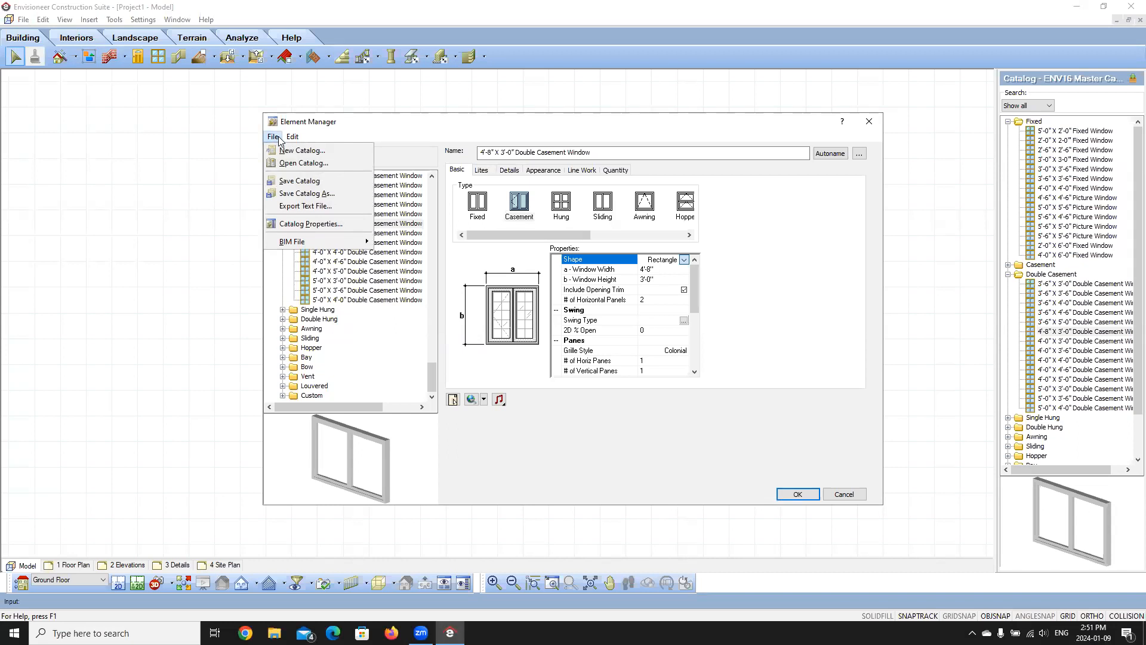
left_click(295, 207)
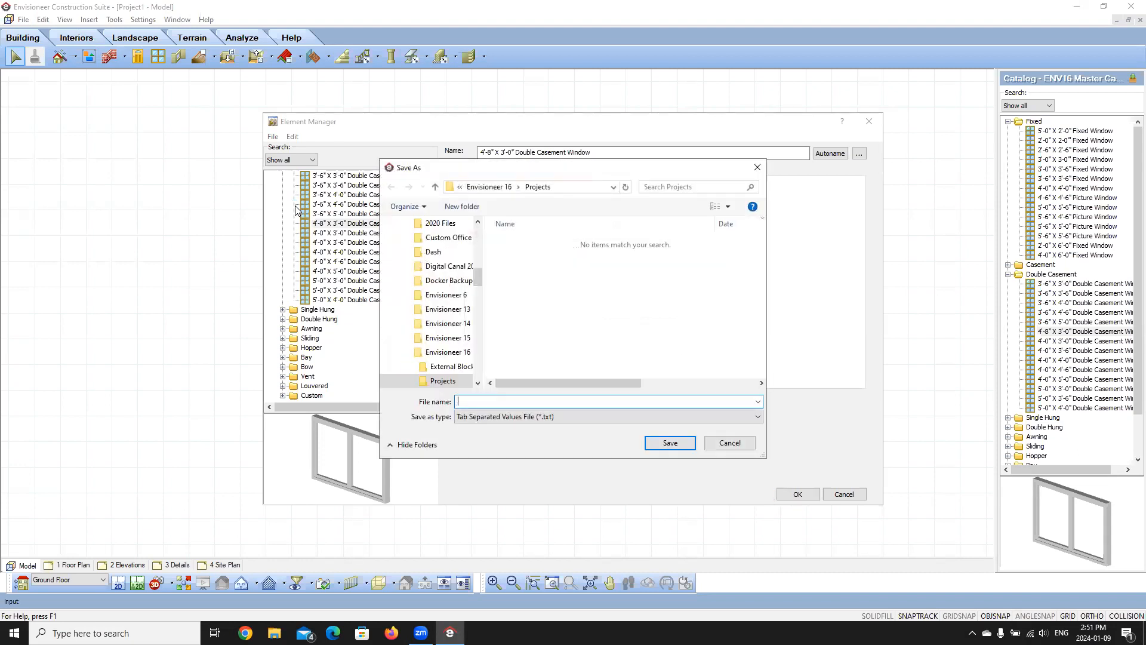
scroll(421, 244, "up", 10)
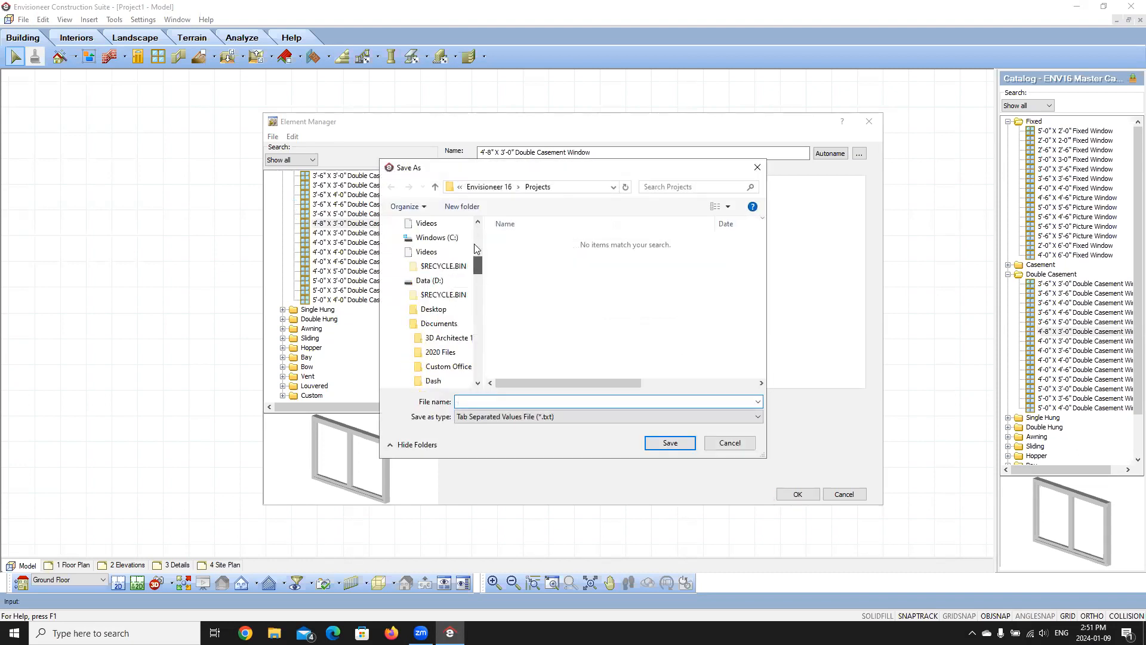
left_click(419, 244)
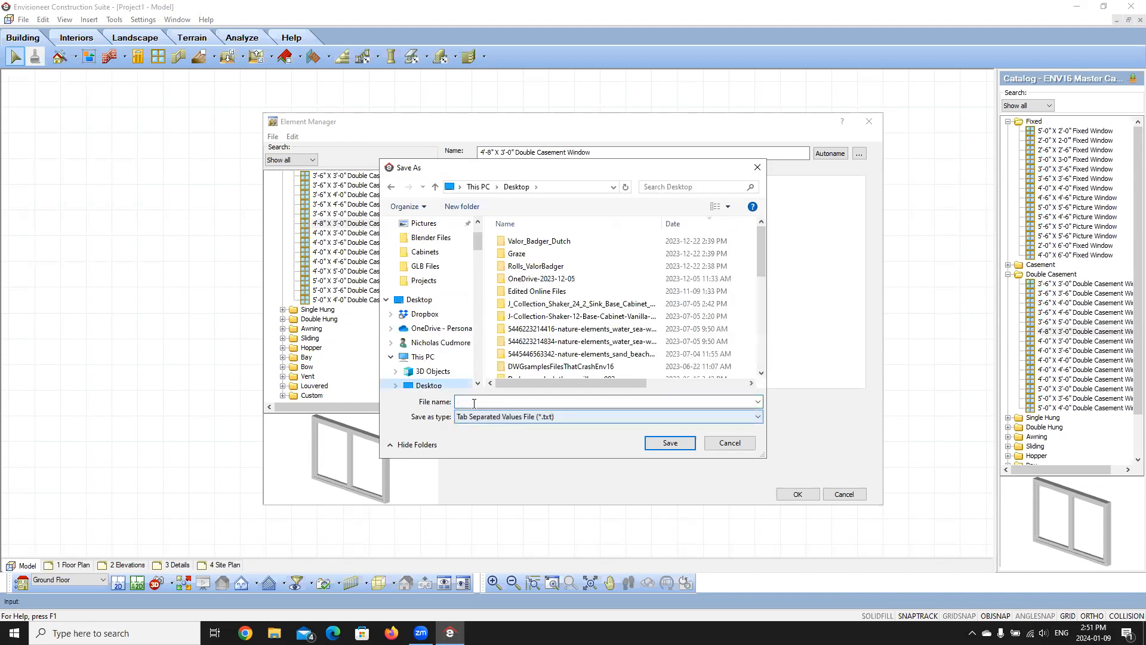
type("We")
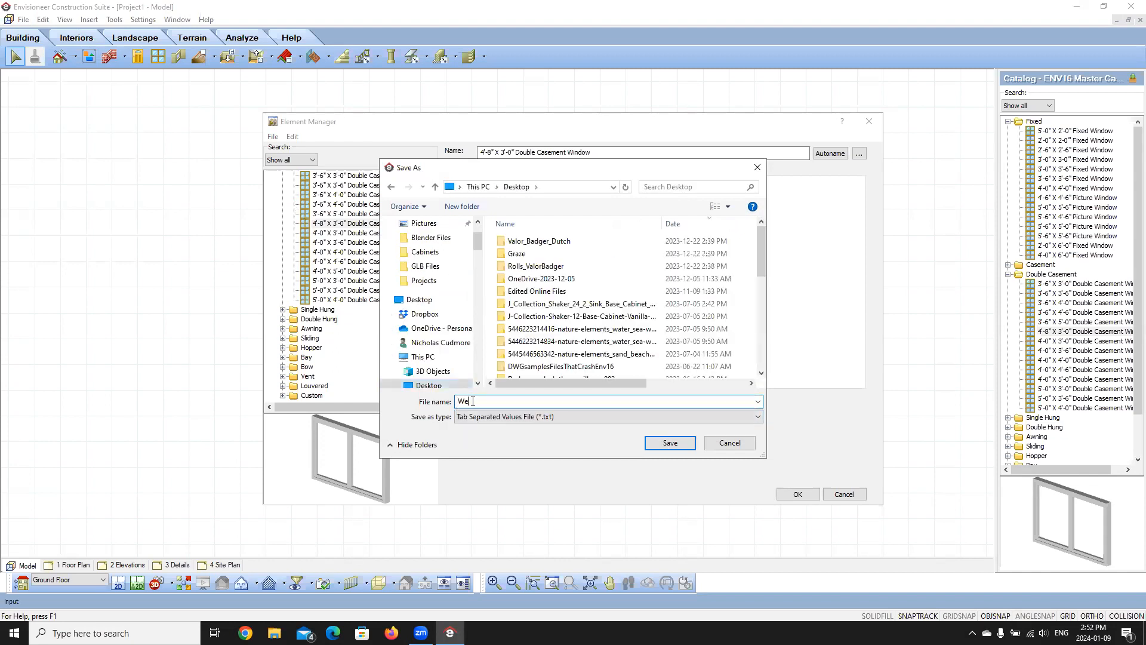
type("binar-Test-Catalog")
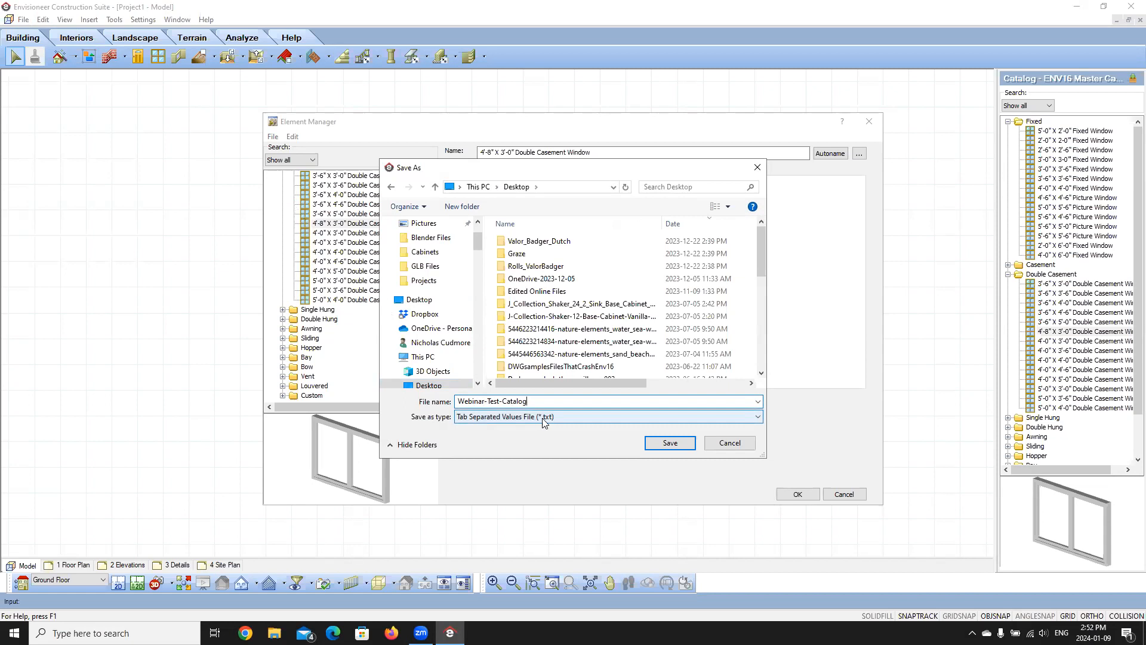
left_click(741, 419)
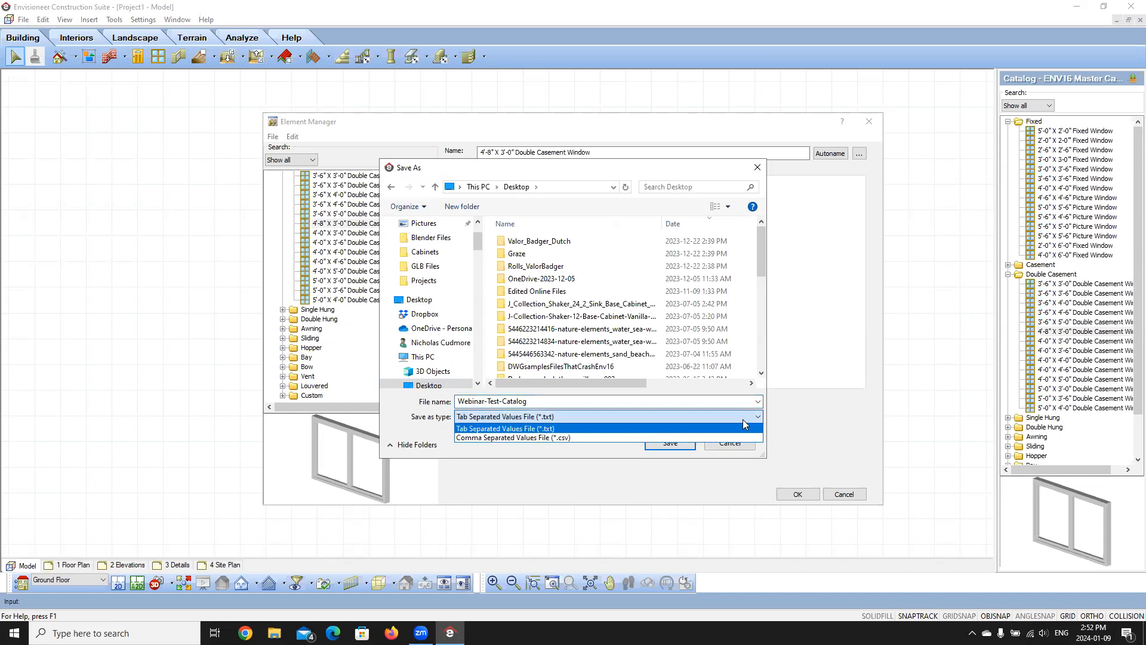
left_click(551, 437)
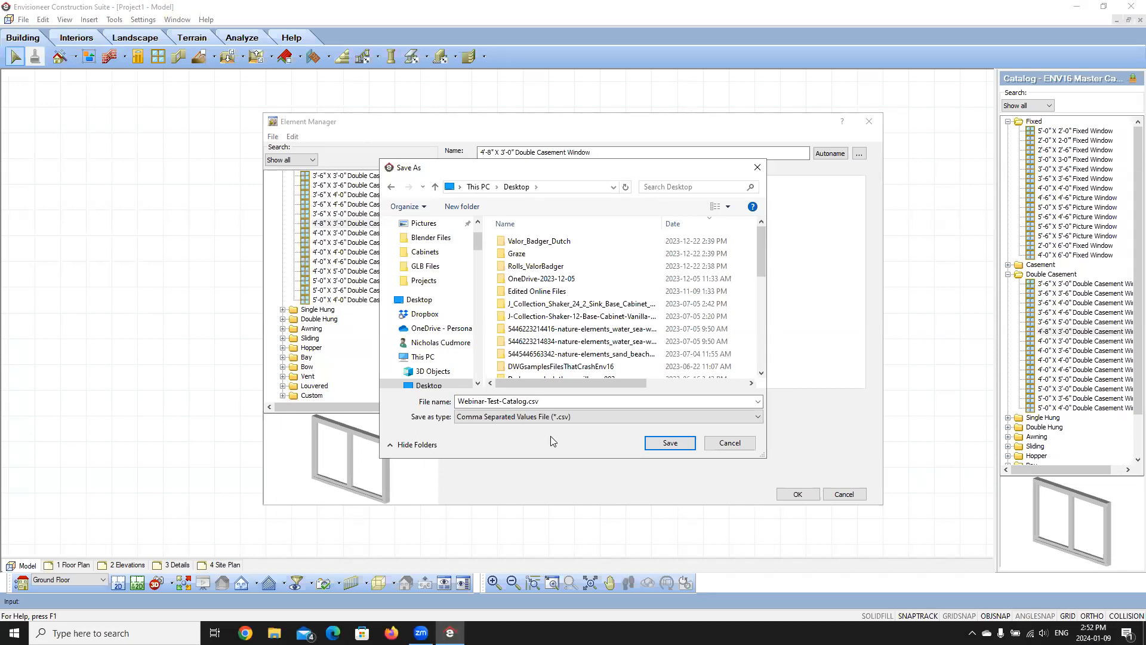
left_click(671, 444)
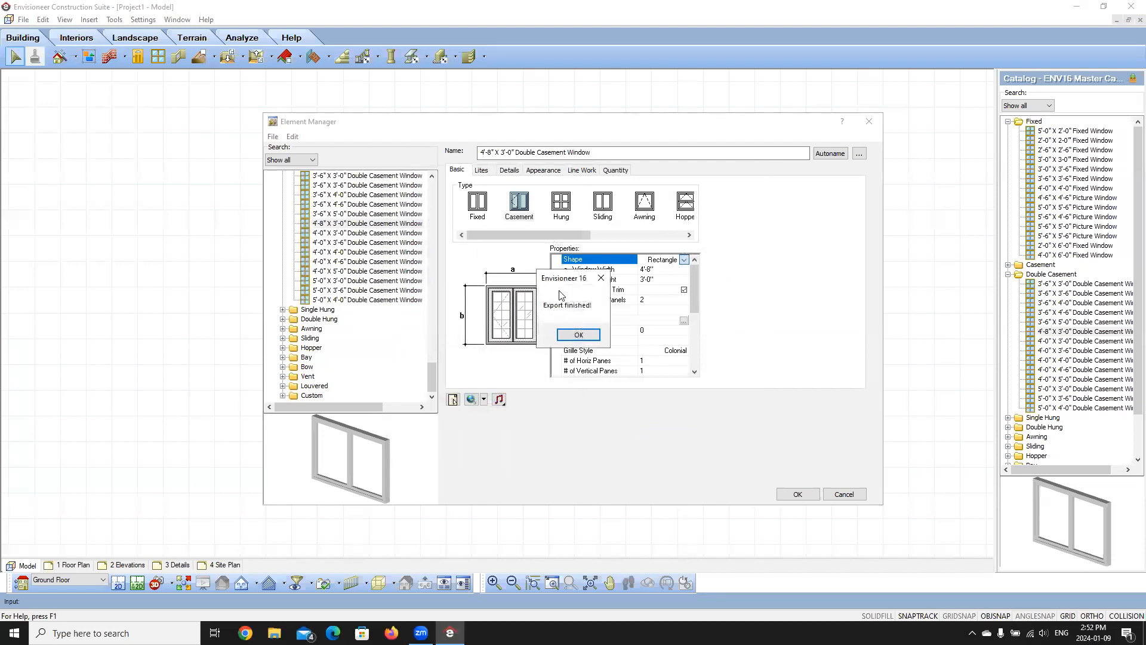
left_click(577, 336)
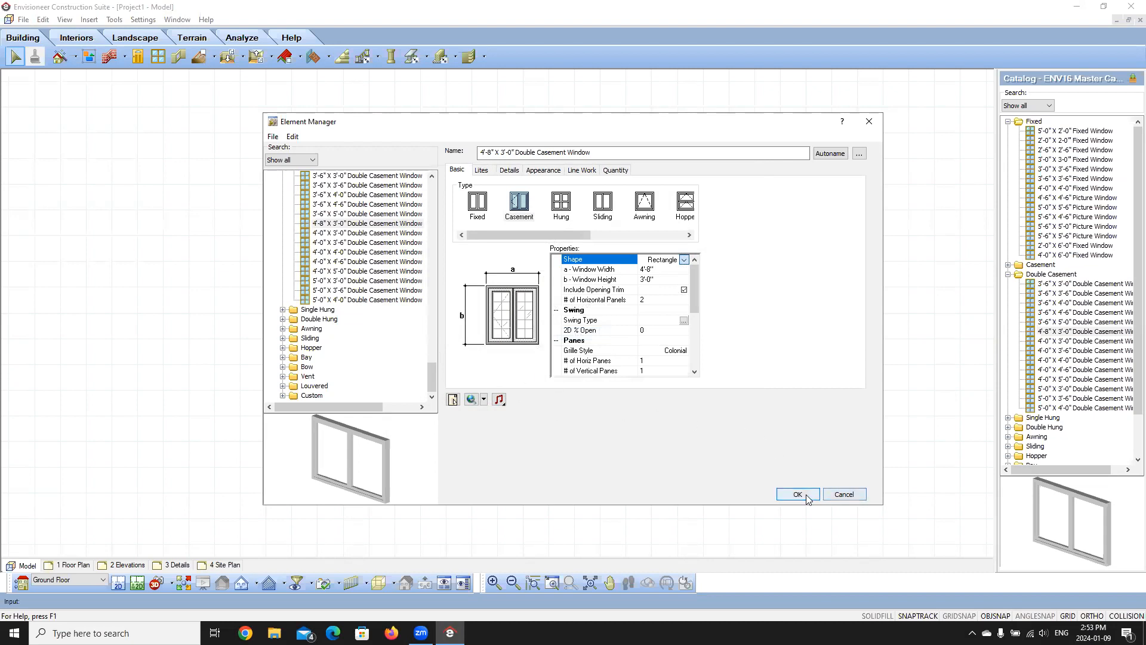
left_click(844, 494)
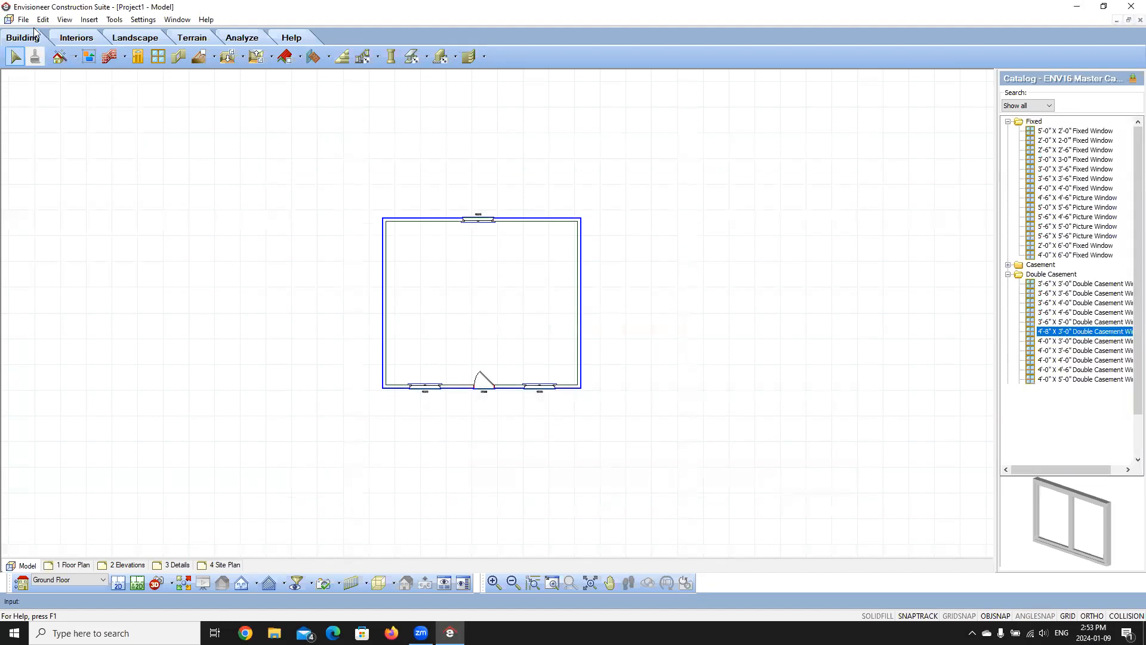
- Generate a quote for the project, loading the version from Envisioneer instead of the saved one
left_click(114, 20)
mouse_move(151, 76)
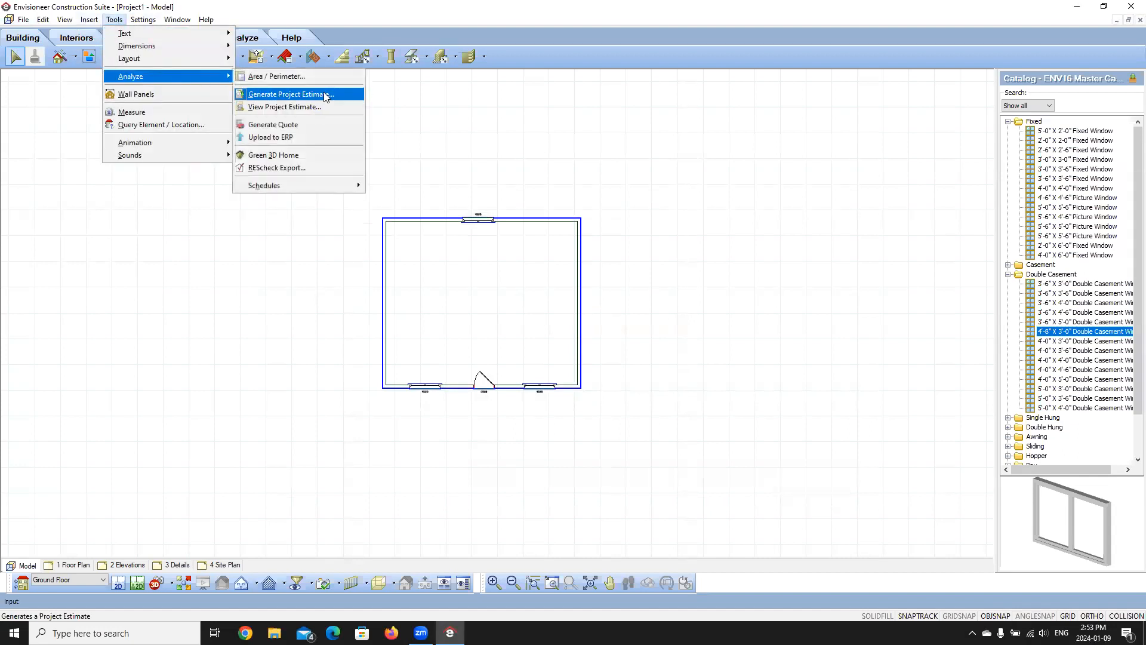
left_click(296, 123)
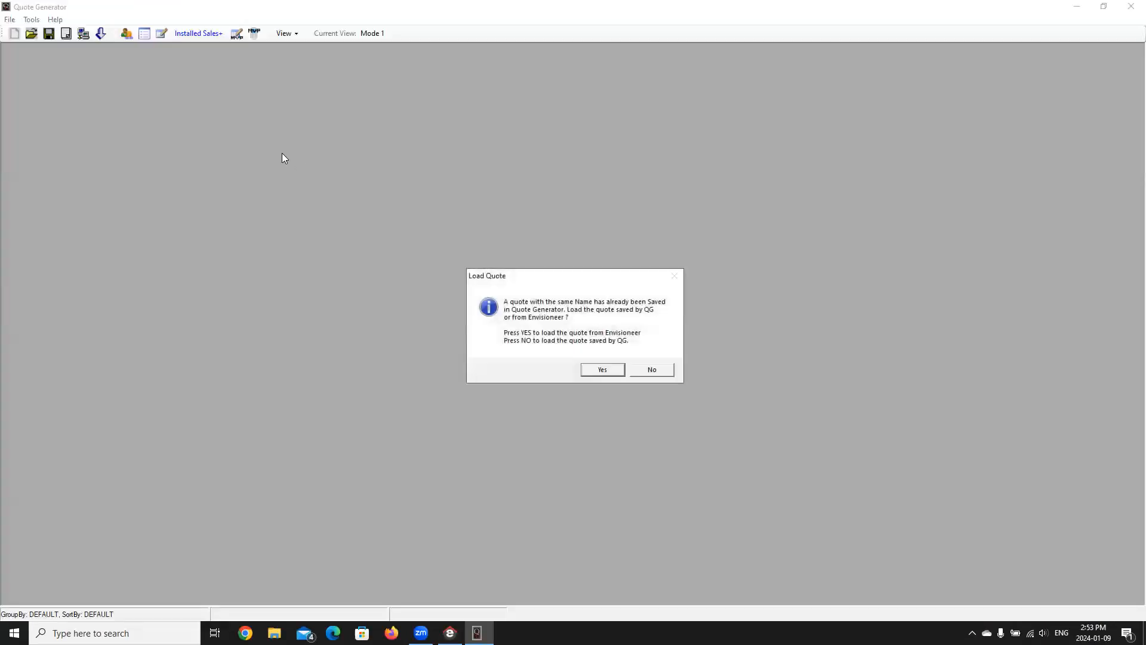
left_click(612, 368)
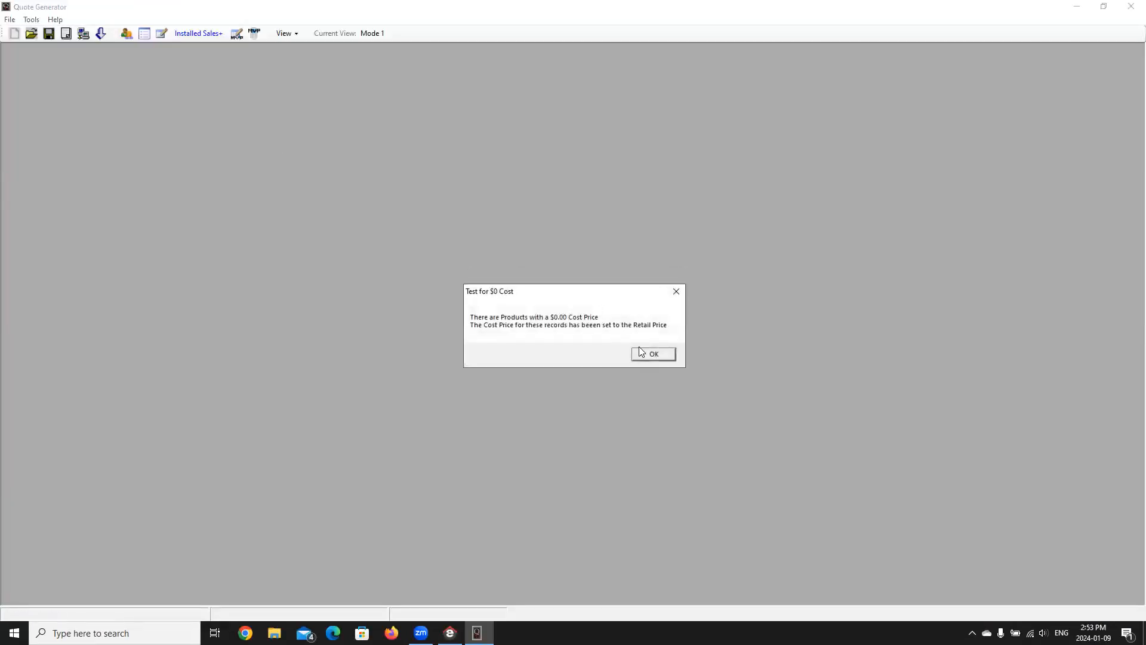
left_click(652, 354)
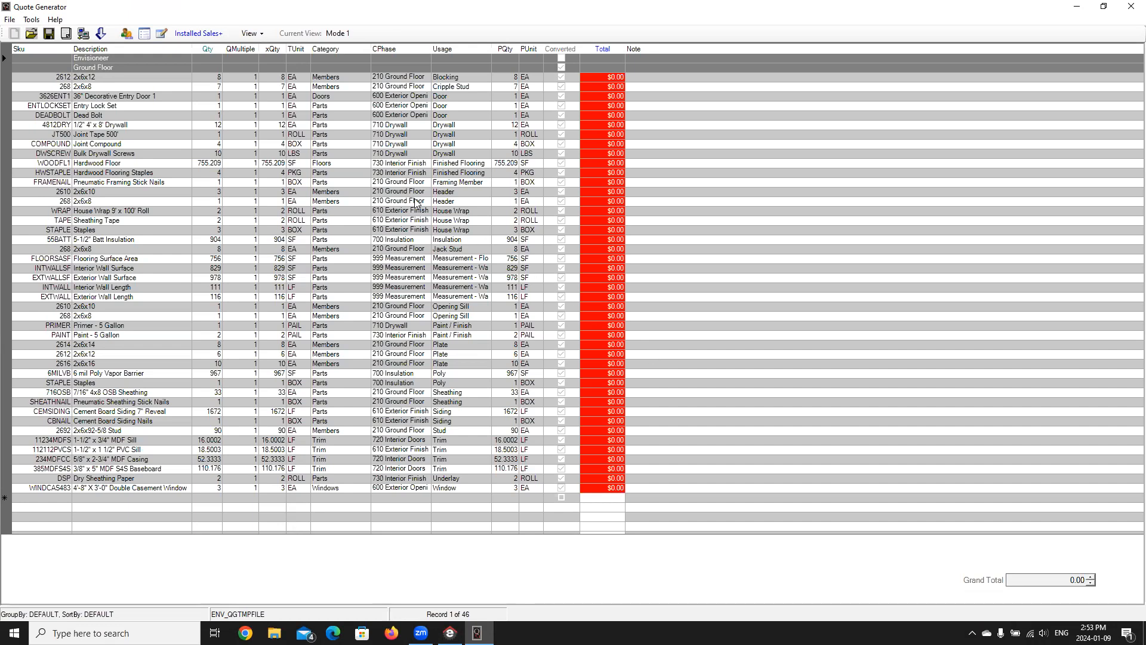
- Delete all of the item records from the generated quote
left_click(6, 57)
left_click(7, 488, "shift")
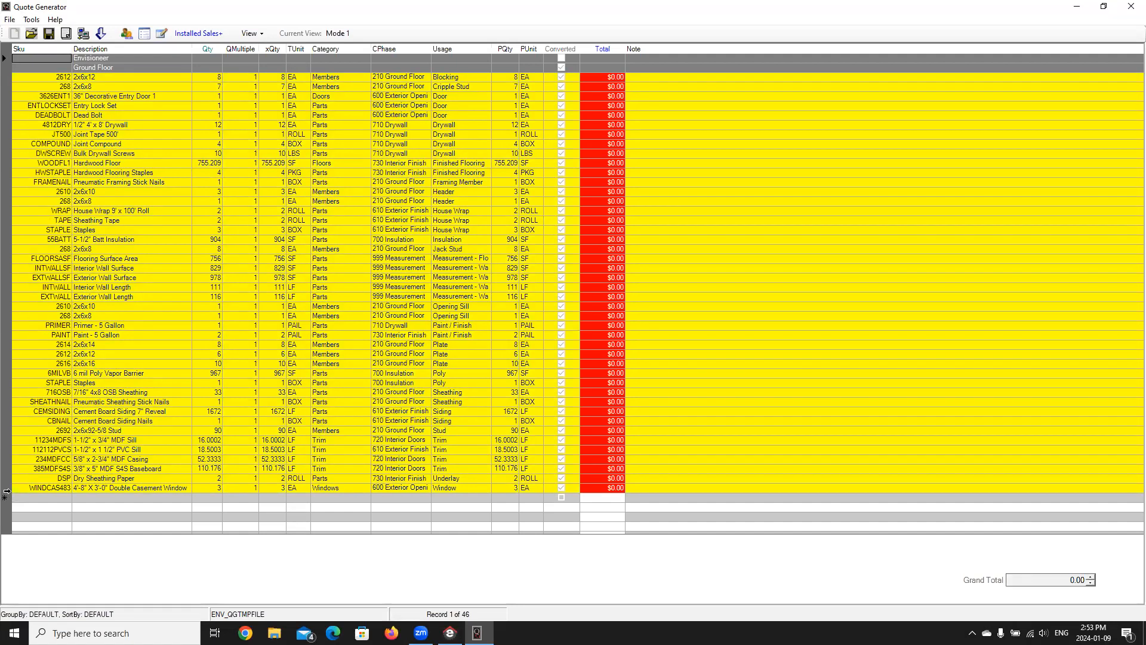
right_click(24, 88)
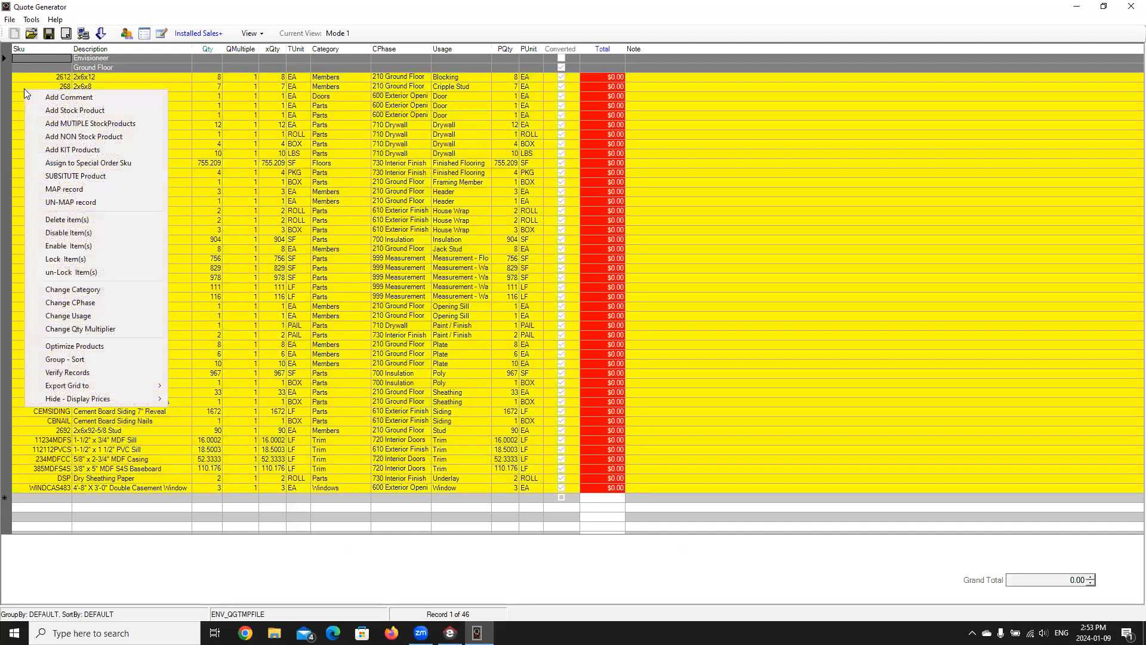
left_click(75, 220)
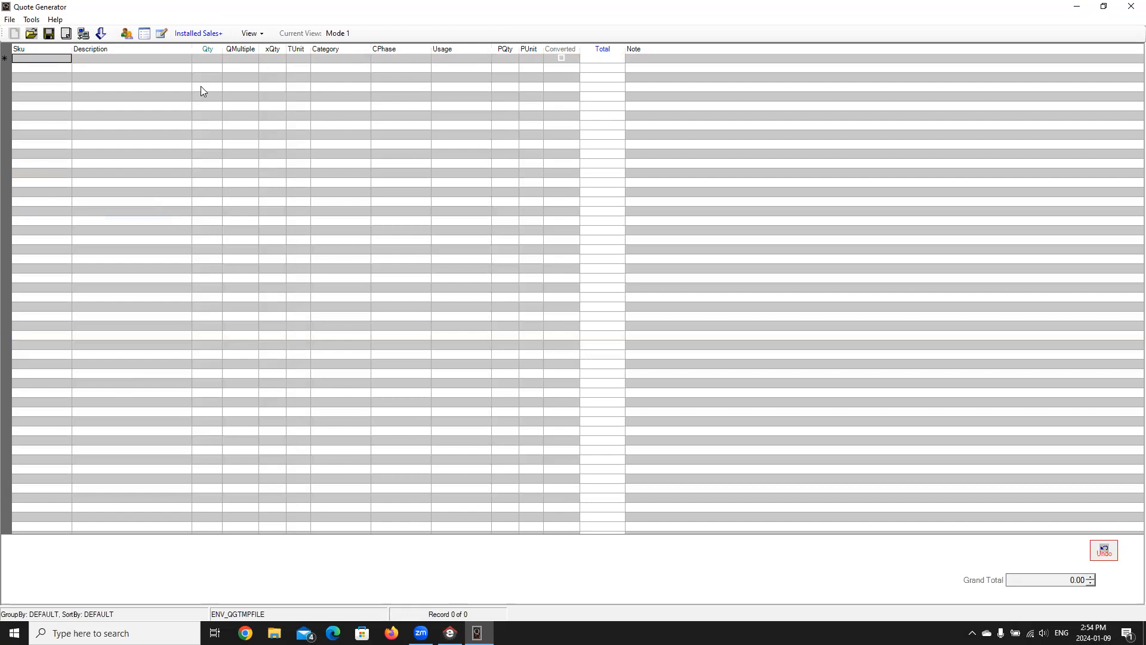
- Locate Webinar-Test-Catalog.csv on the Desktop for a CadSoft catalog import, cancel the import, and close the Quote Generator
left_click(34, 19)
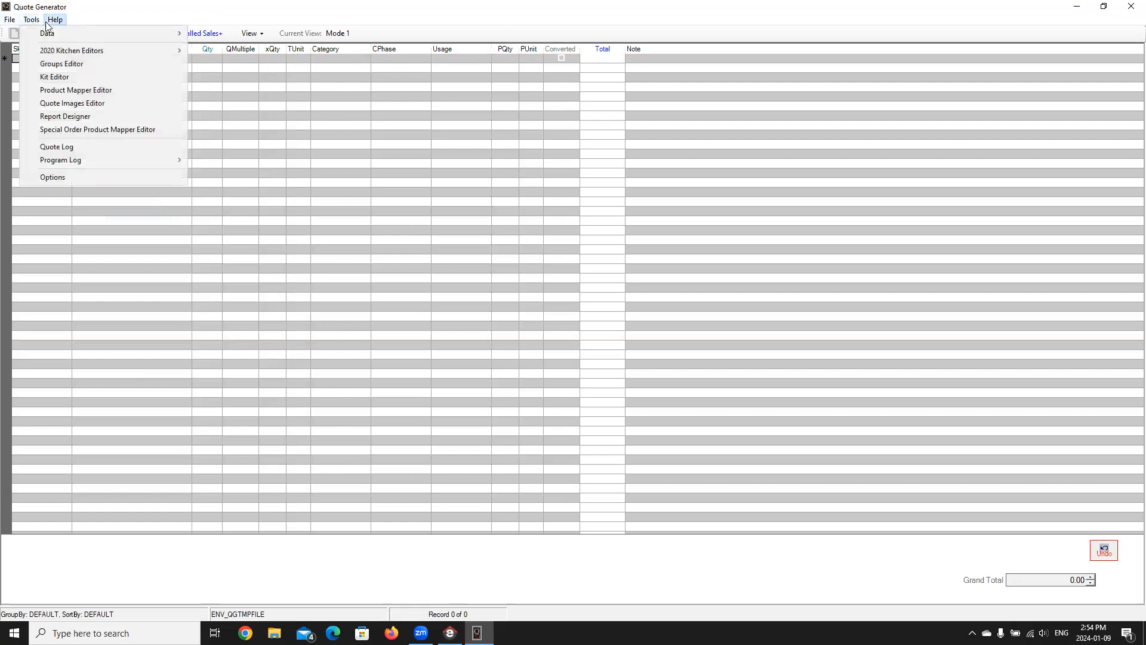
mouse_move(47, 36)
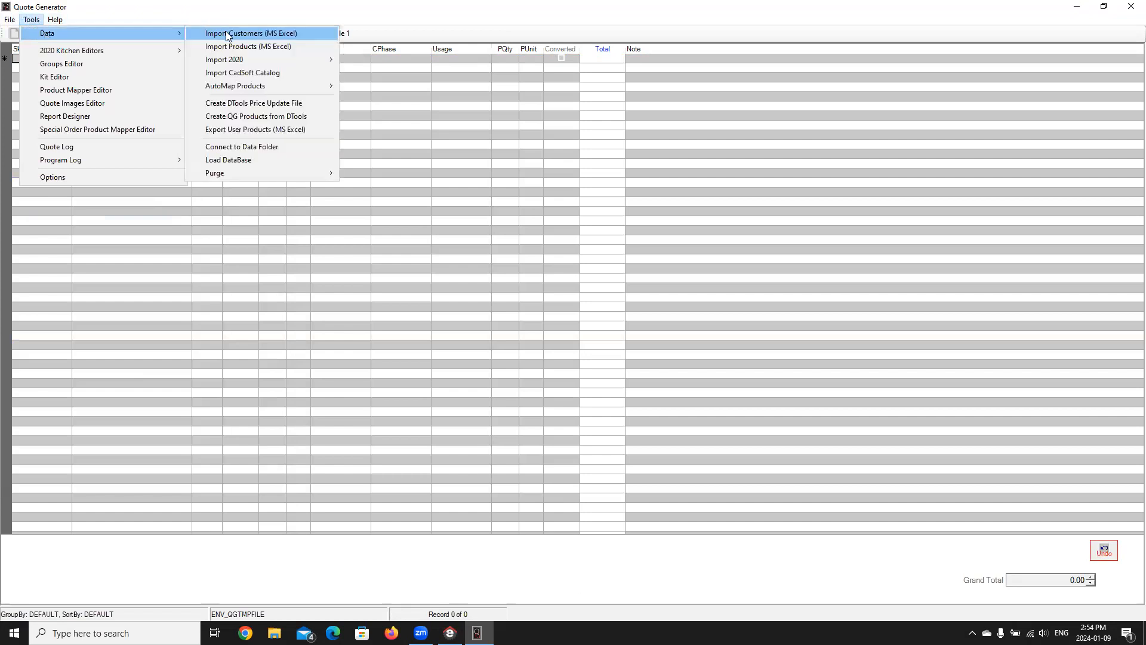
left_click(237, 74)
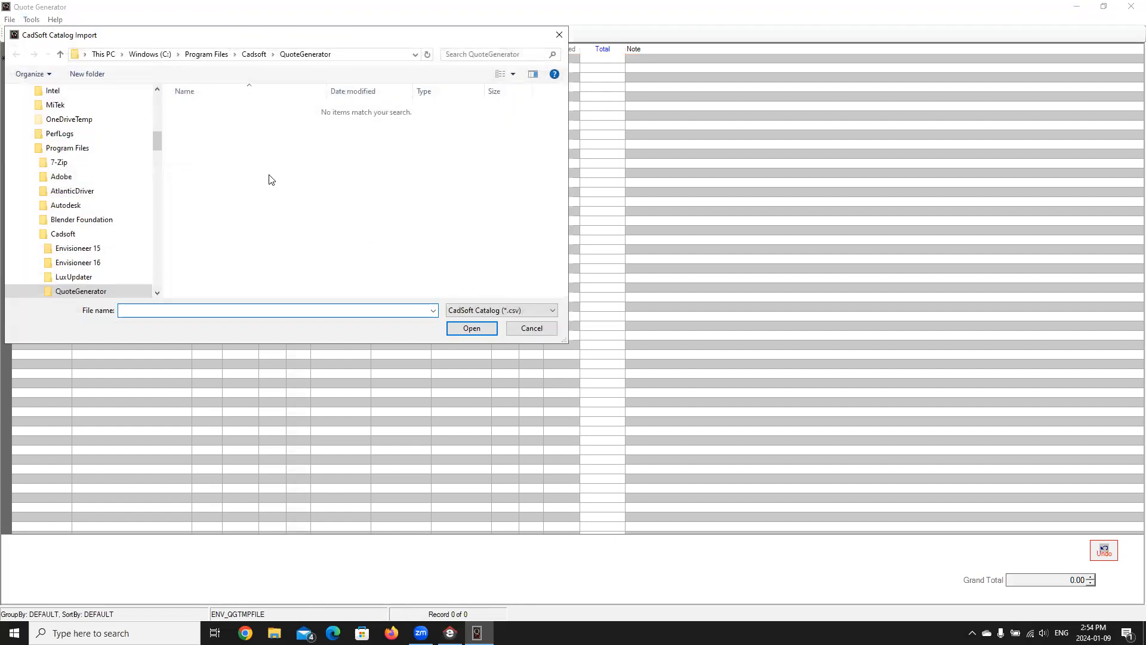
left_click_drag(157, 142, 158, 97)
left_click(57, 114)
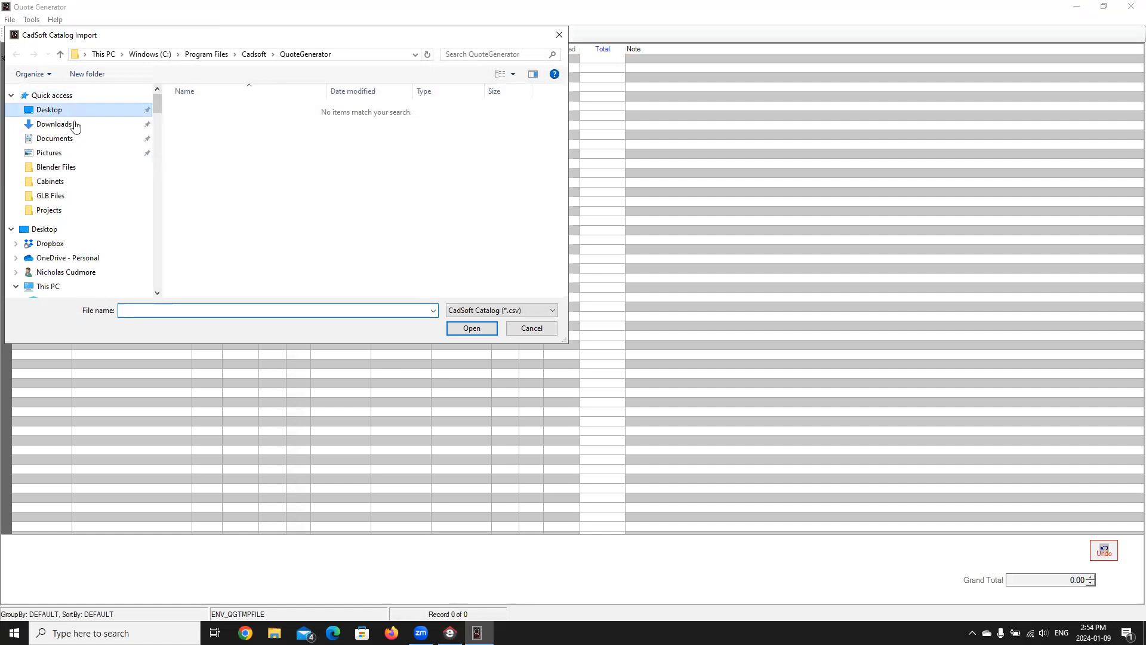
scroll(298, 203, "down", 6)
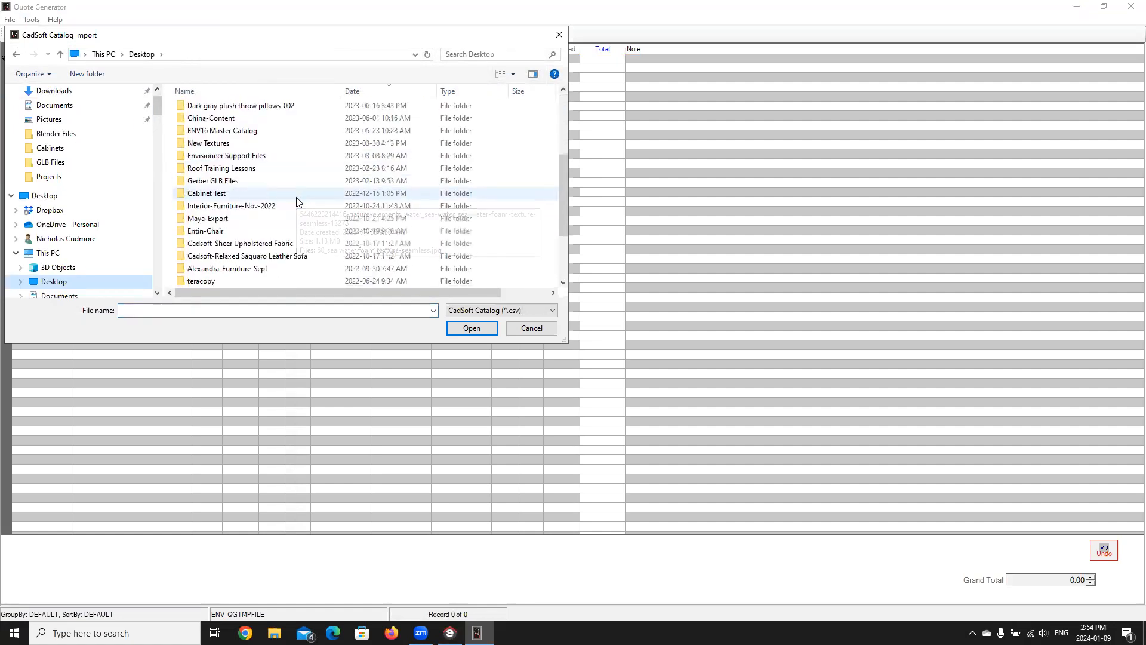
left_click(251, 268)
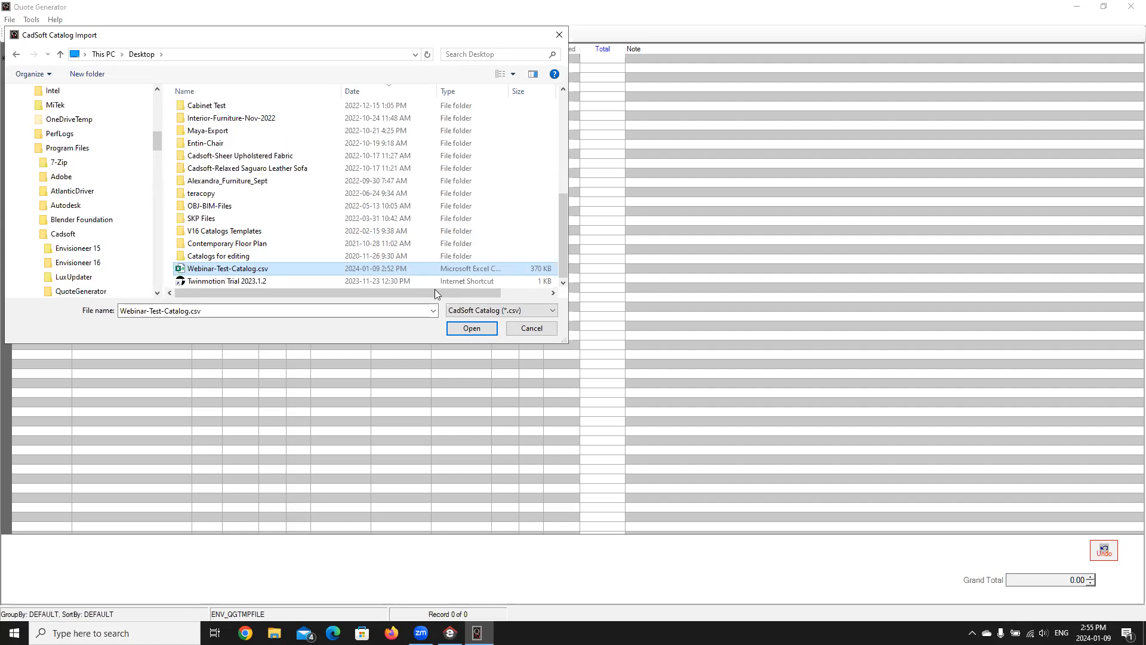
left_click(532, 329)
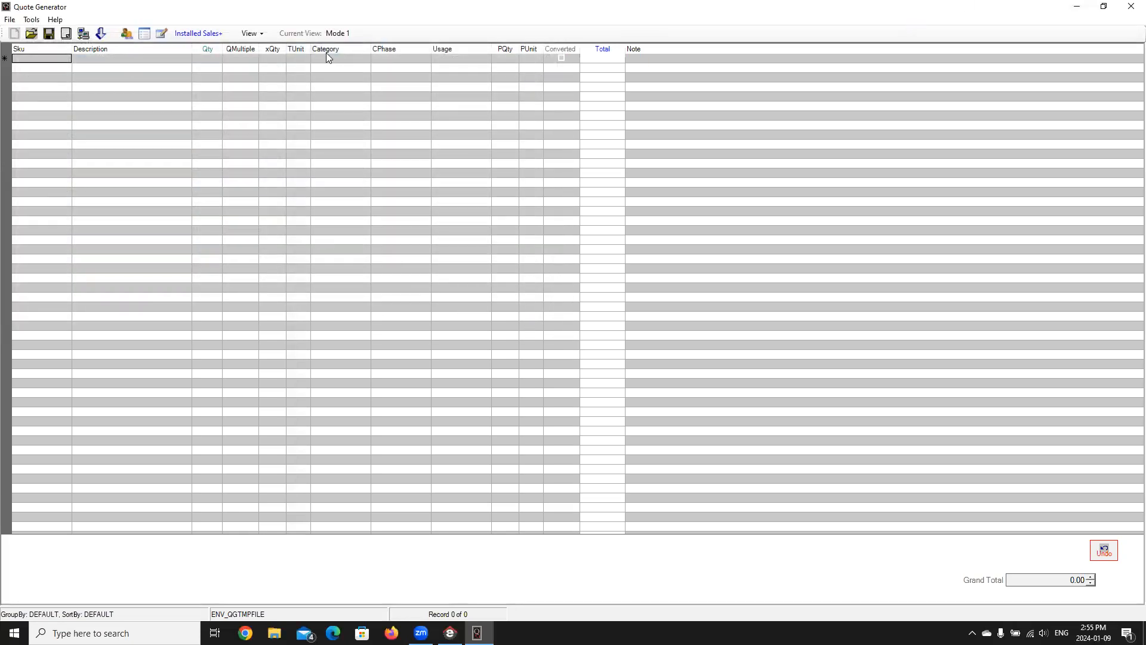
left_click(1130, 7)
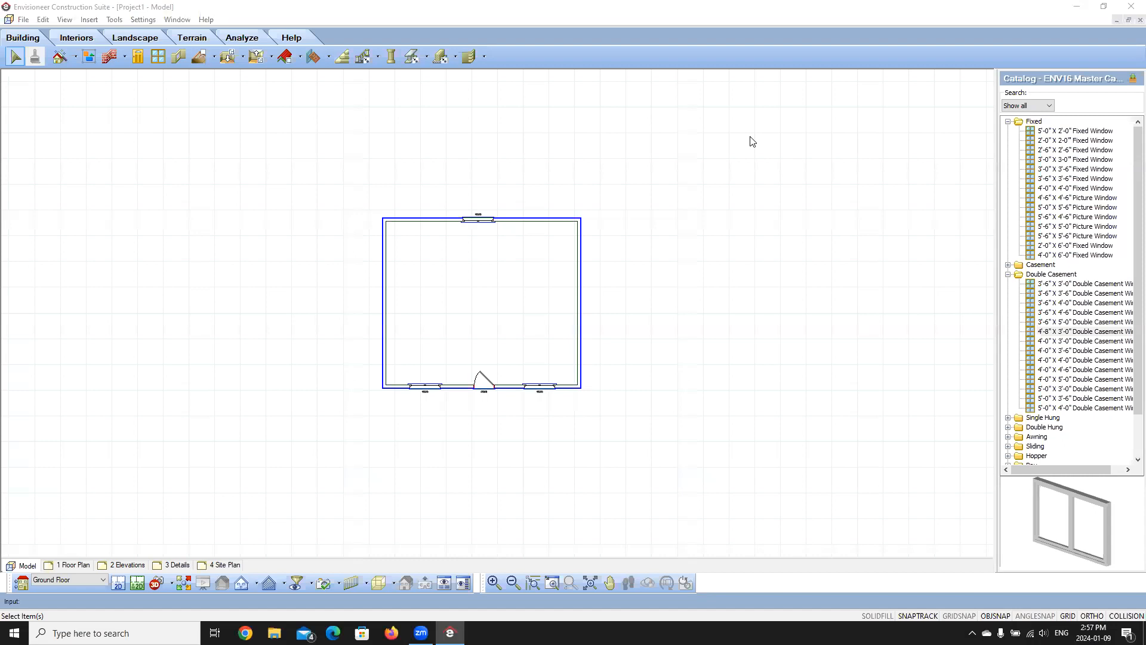
- Examine the quantity settings and assemblies of the 2 x 6 Cement Board Siding wall without changing them
double_click(579, 258)
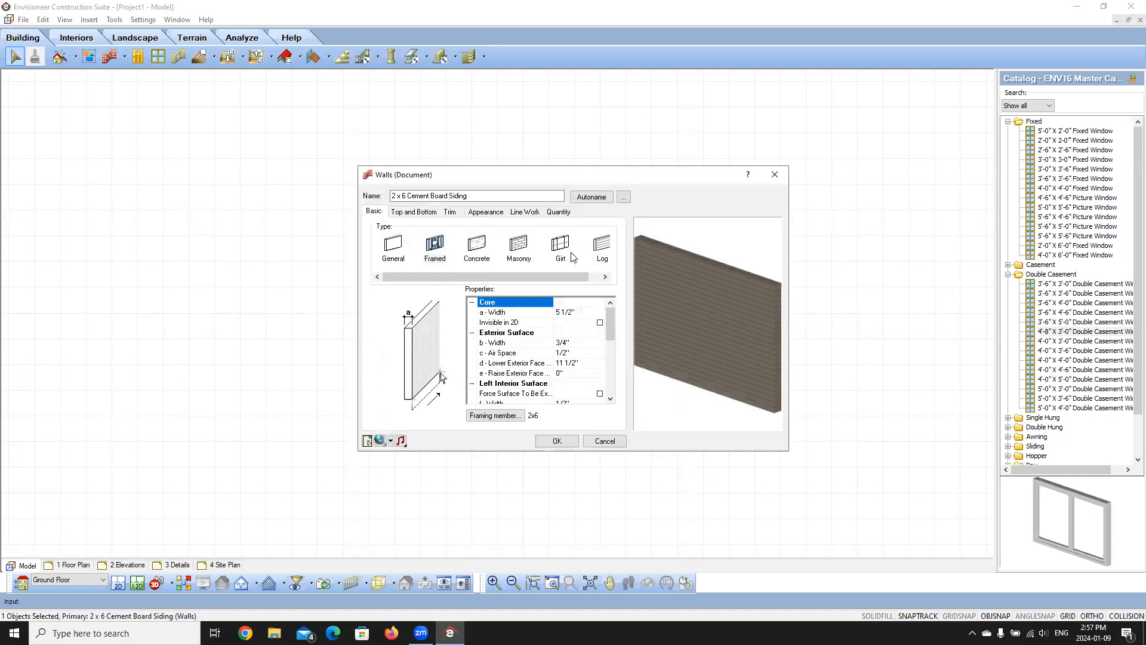
left_click(558, 212)
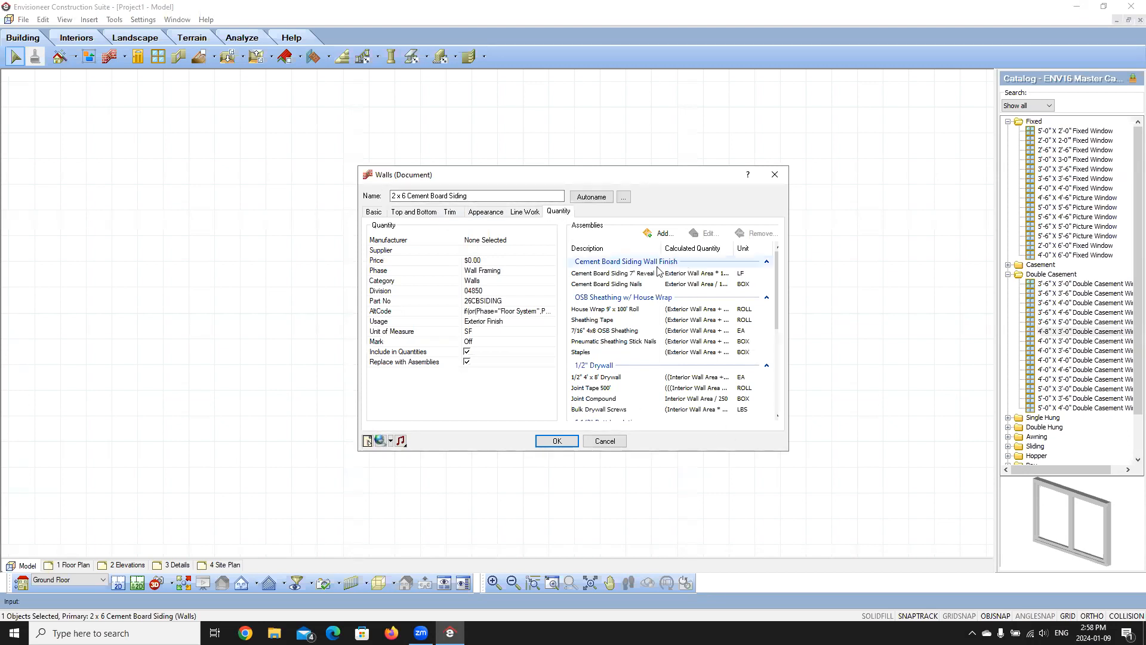
left_click(604, 441)
- Examine the quantity settings and assemblies of the 36" Decorative Entry Door 1, and close its properties without changes
left_click(487, 382)
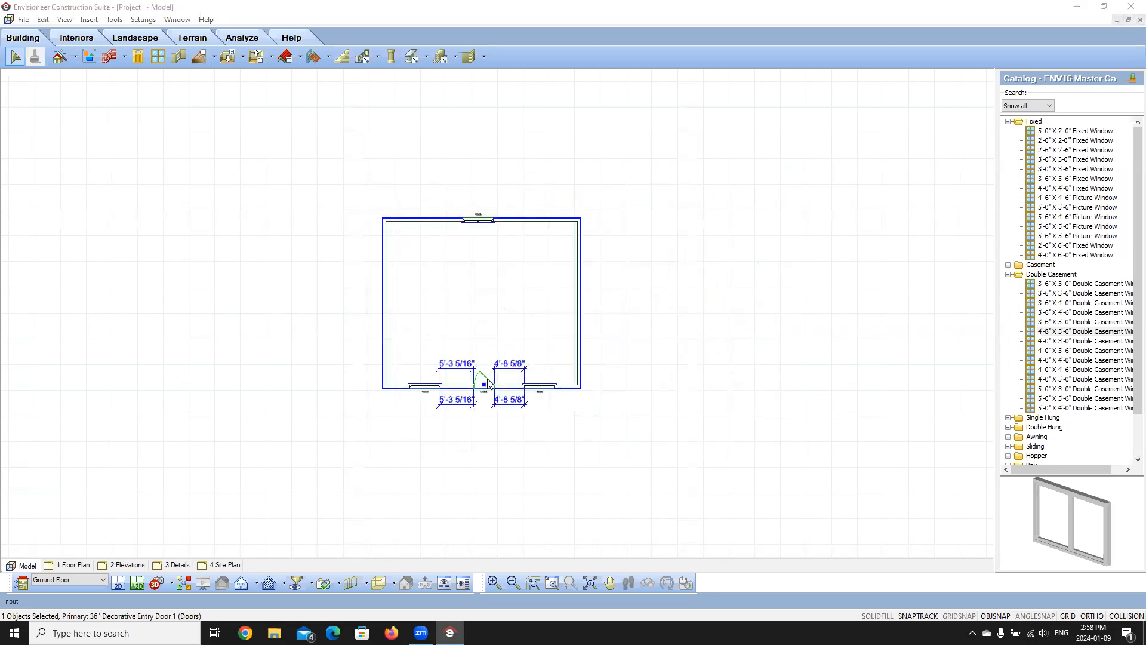
double_click(487, 382)
left_click(557, 212)
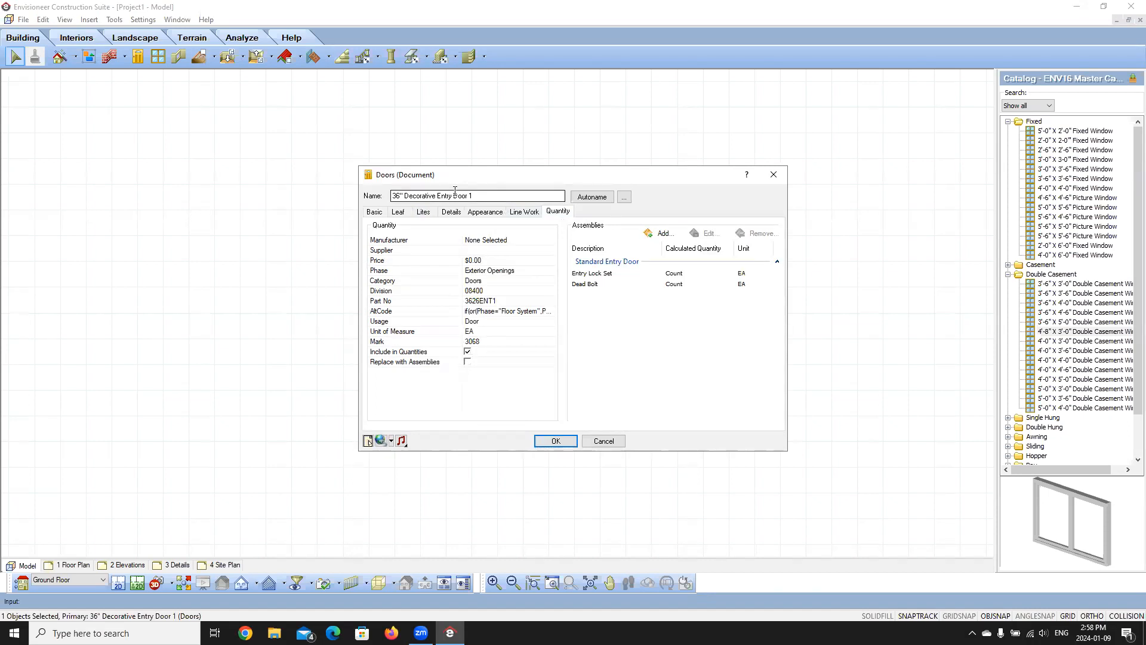
left_click(691, 105)
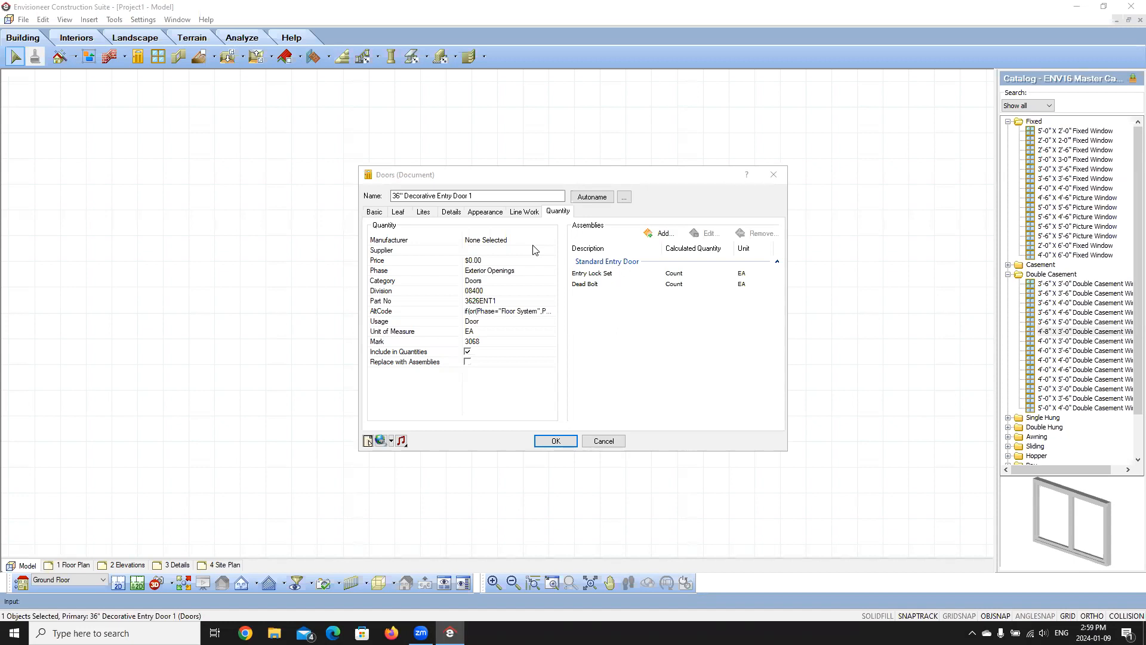
left_click(604, 440)
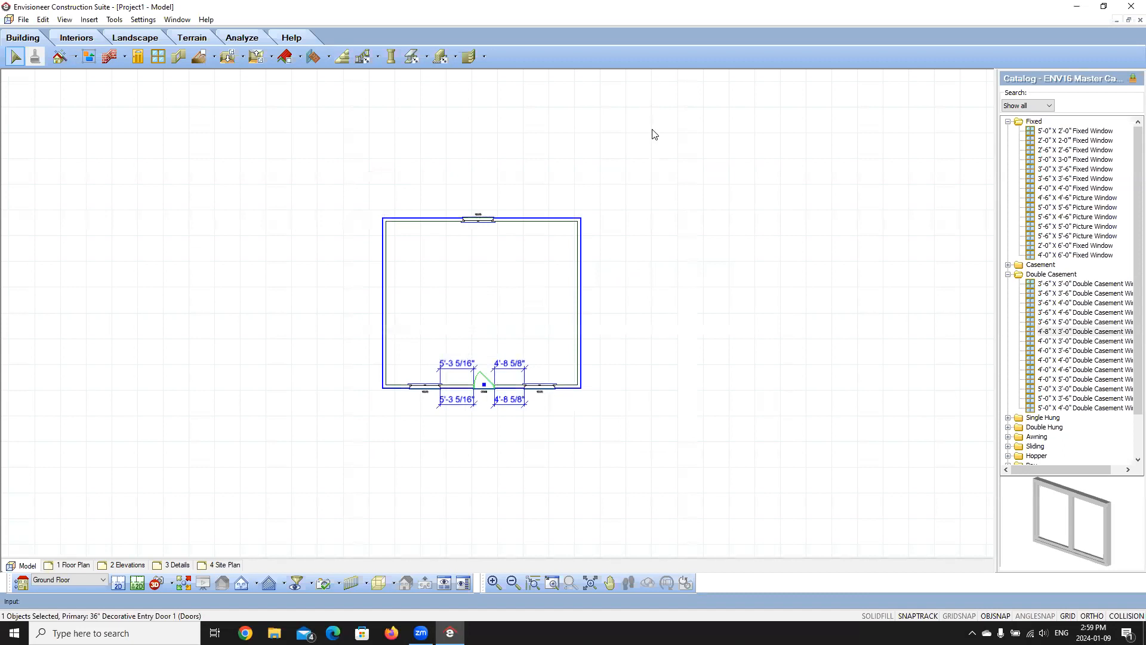
left_click(654, 134)
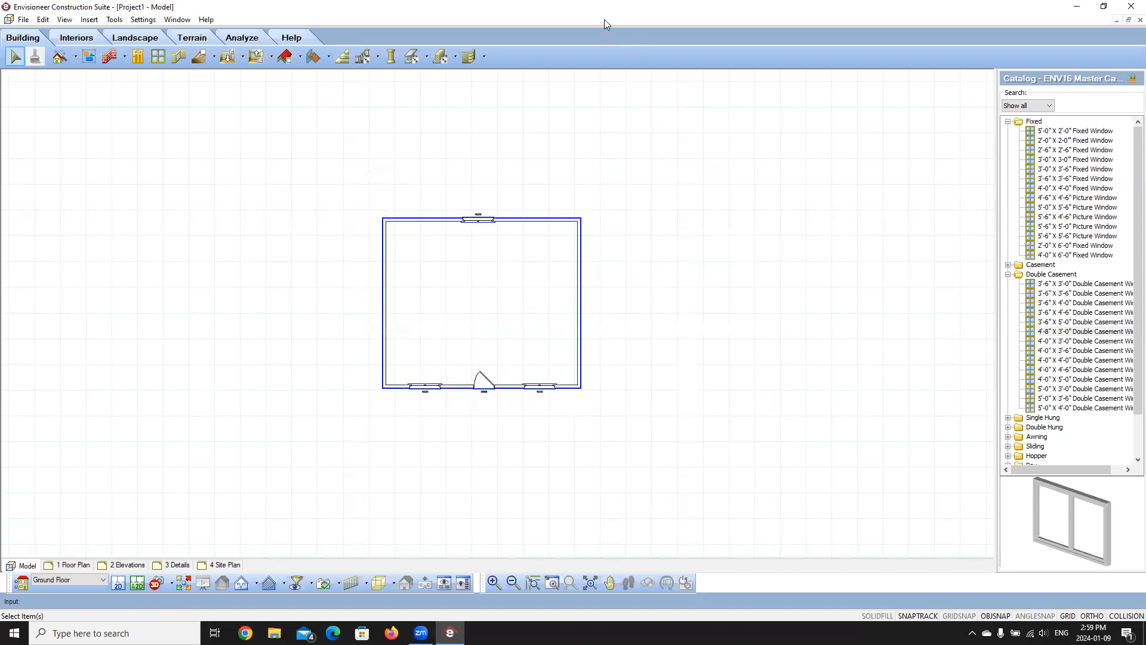